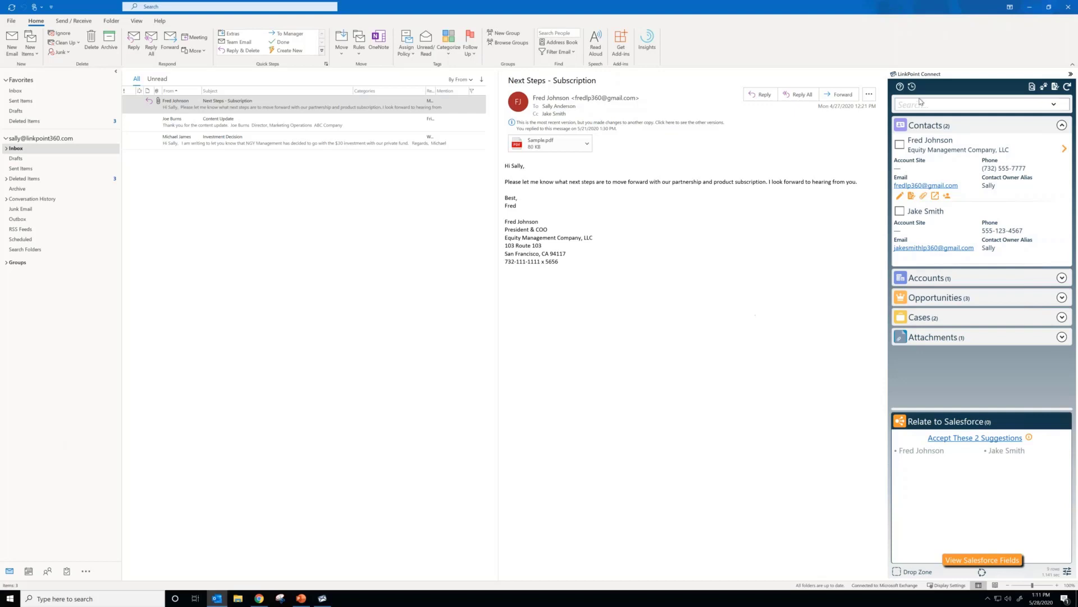
# Step: Collapse the LinkPoint Connect side panel and expand it again
pyautogui.click(1070, 74)
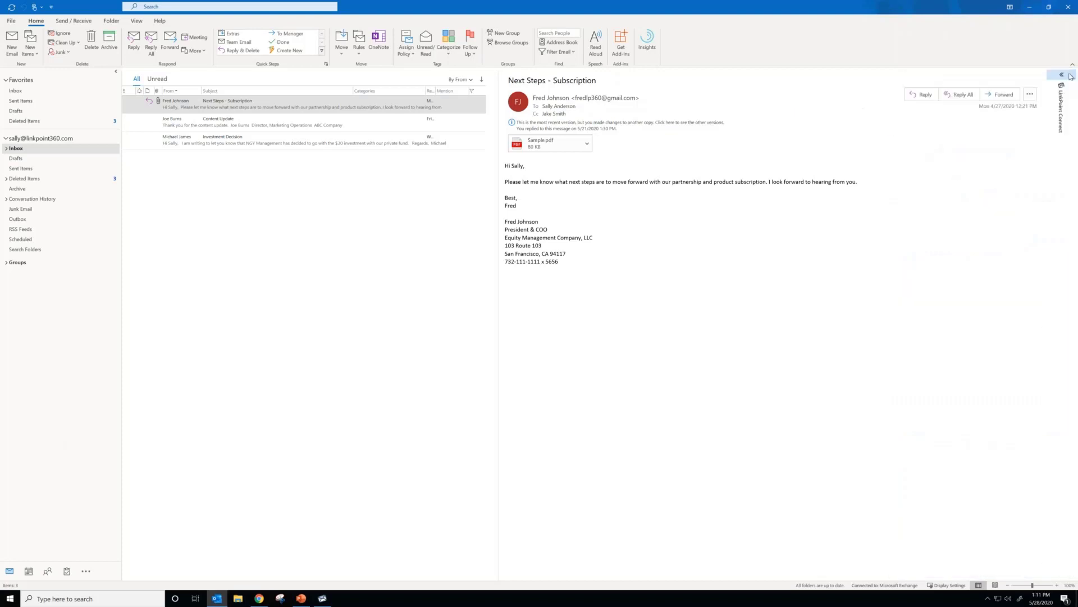
pyautogui.click(1070, 76)
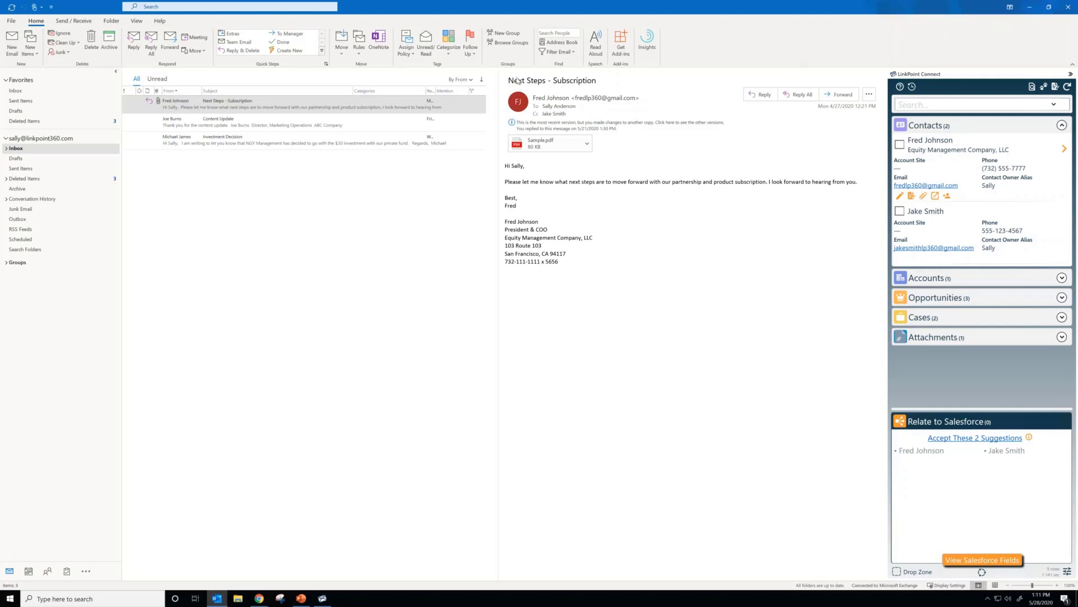
# Step: Select the "Next Steps - Subscription" email and examine its matching Salesforce accounts and opportunities
pyautogui.click(313, 104)
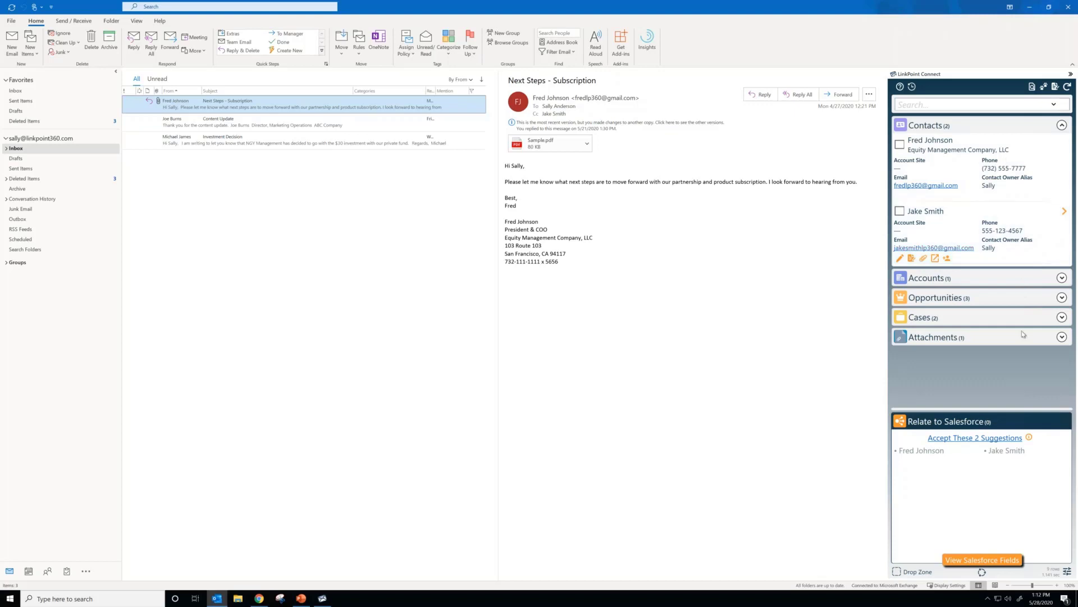
pyautogui.click(1061, 278)
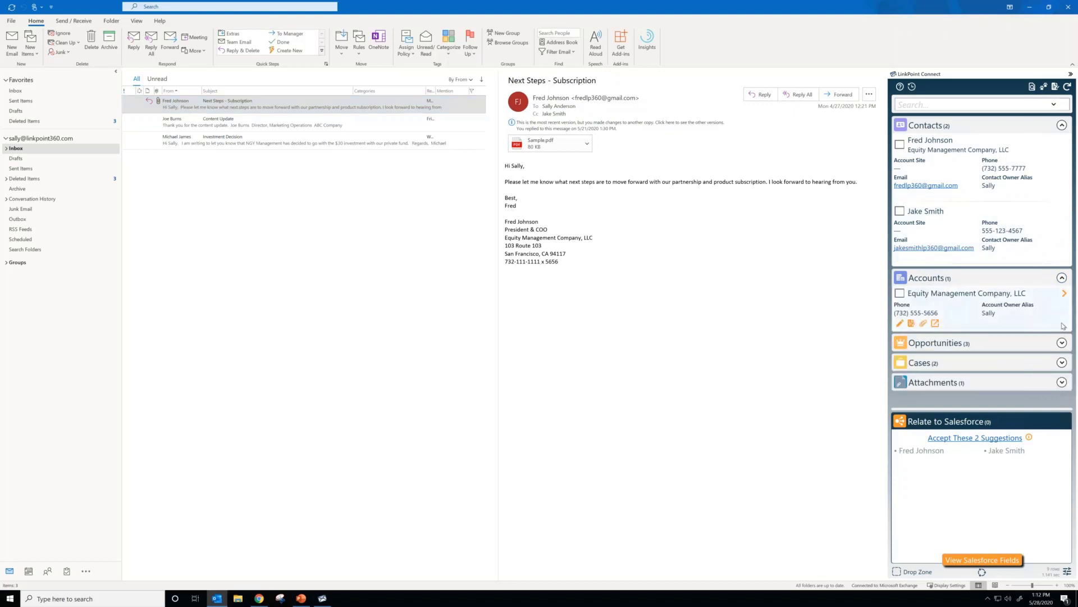
pyautogui.click(1062, 343)
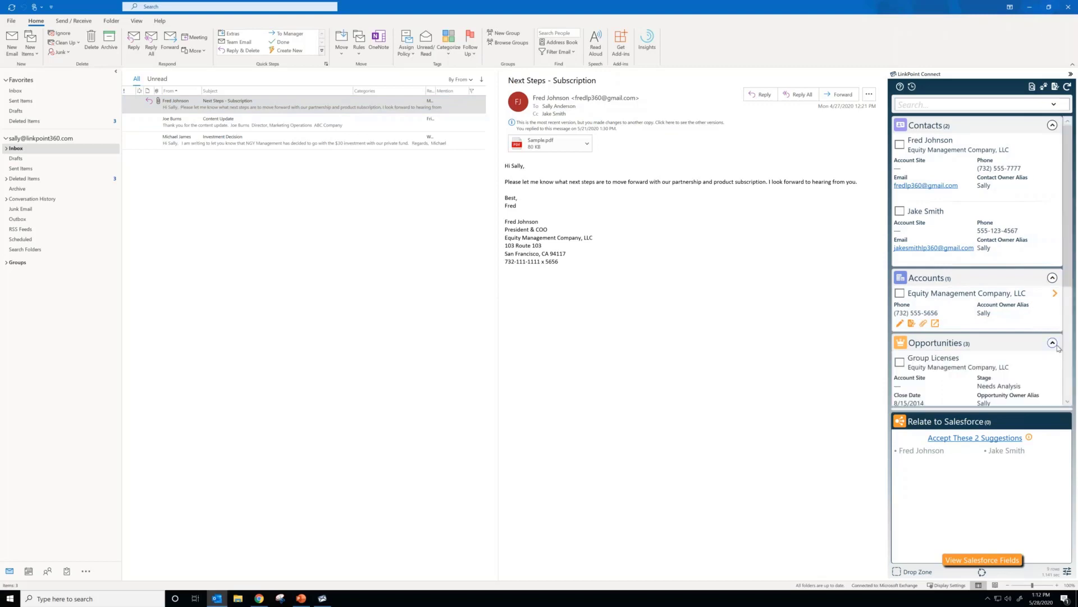
pyautogui.scroll(-5, 1058, 348)
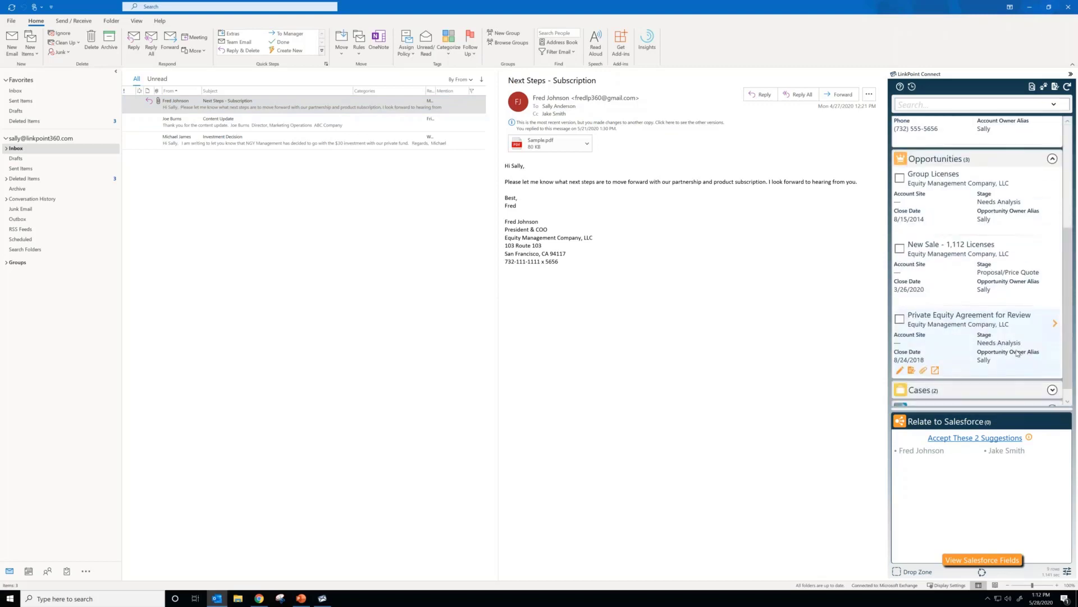
pyautogui.scroll(5, 960, 357)
pyautogui.scroll(2, 958, 357)
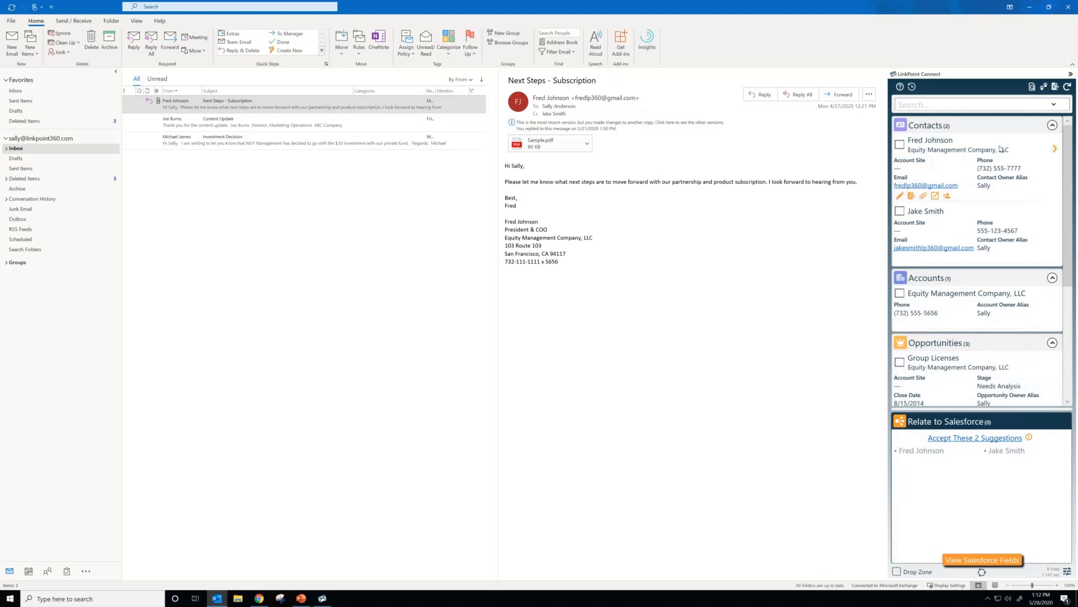
# Step: View the Salesforce record details of the sender's contact
pyautogui.moveTo(992, 152)
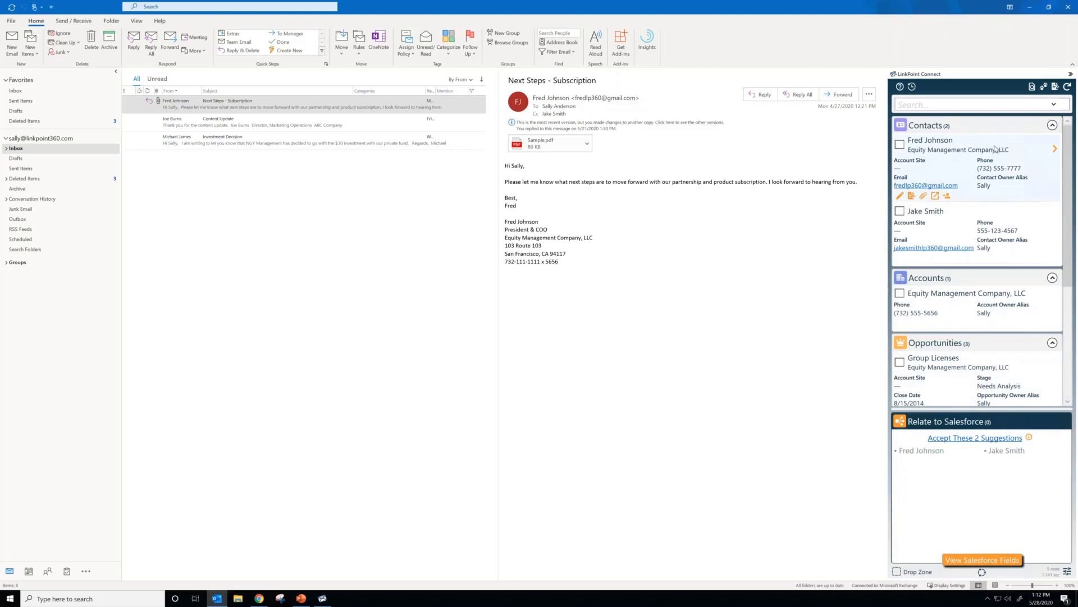
pyautogui.click(1055, 149)
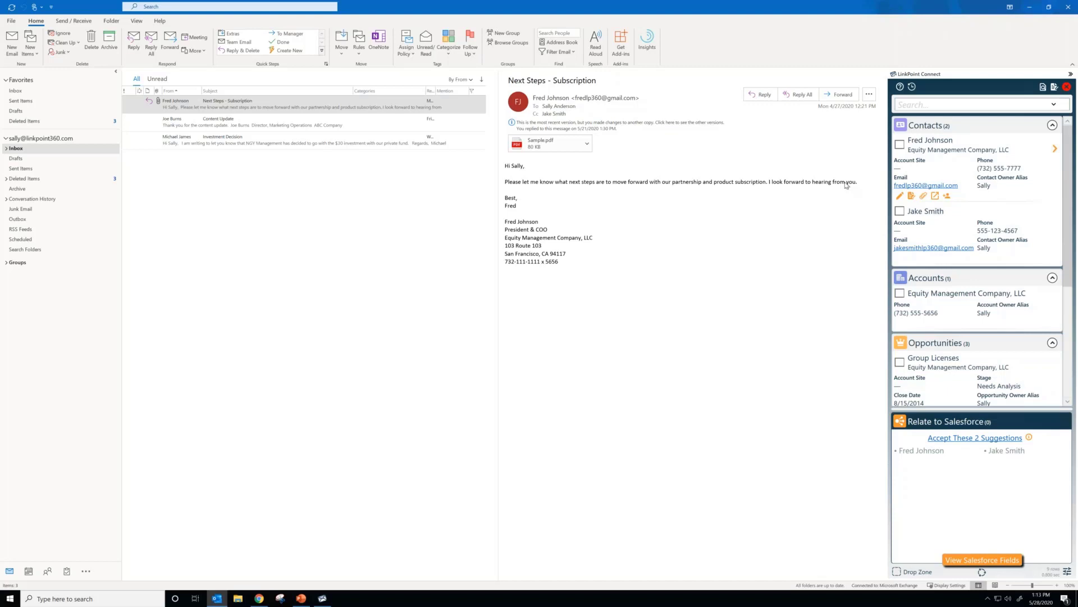
# Step: Relate the email to the sender's contact, the Cc recipient's contact and the Group Licenses opportunity in Salesforce
pyautogui.click(900, 145)
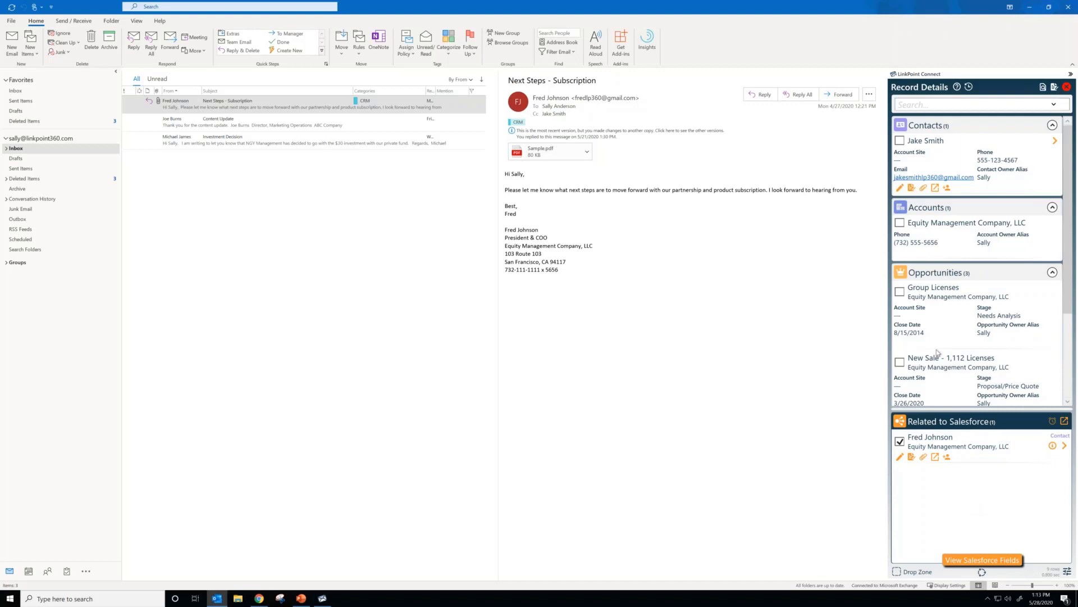
pyautogui.click(899, 140)
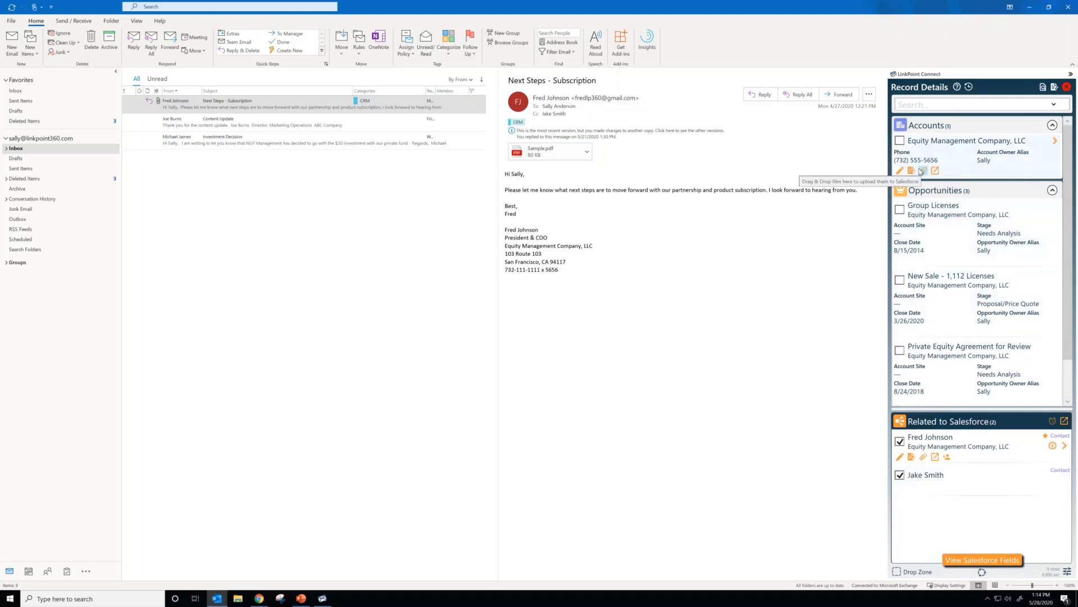
pyautogui.click(900, 210)
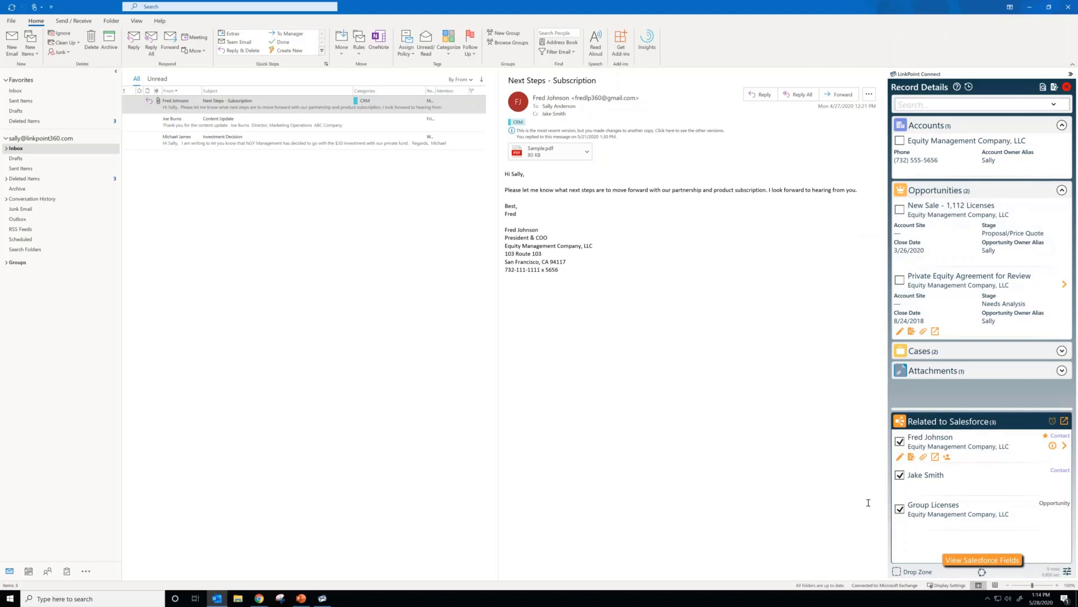
# Step: Remove the Group Licenses opportunity and both contacts from the email's Salesforce relations and refresh the matching records
pyautogui.click(900, 509)
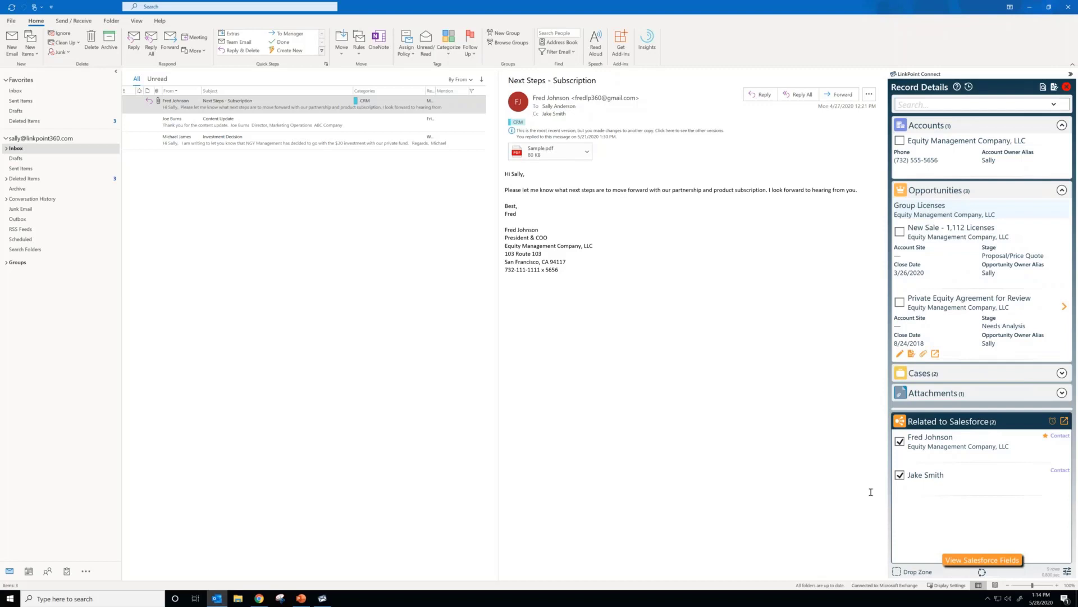
pyautogui.click(900, 474)
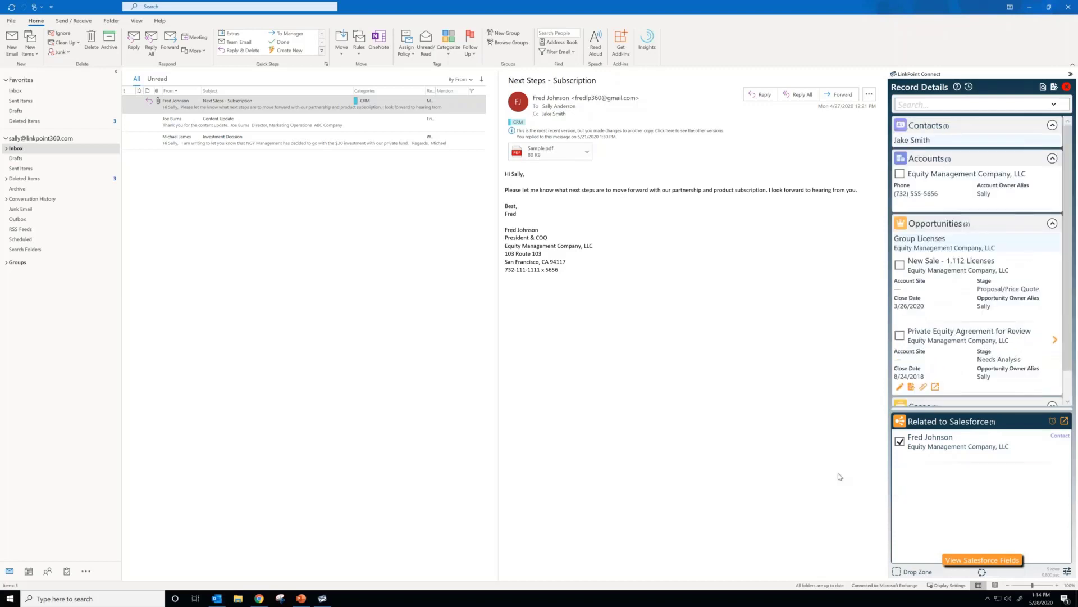
pyautogui.click(900, 441)
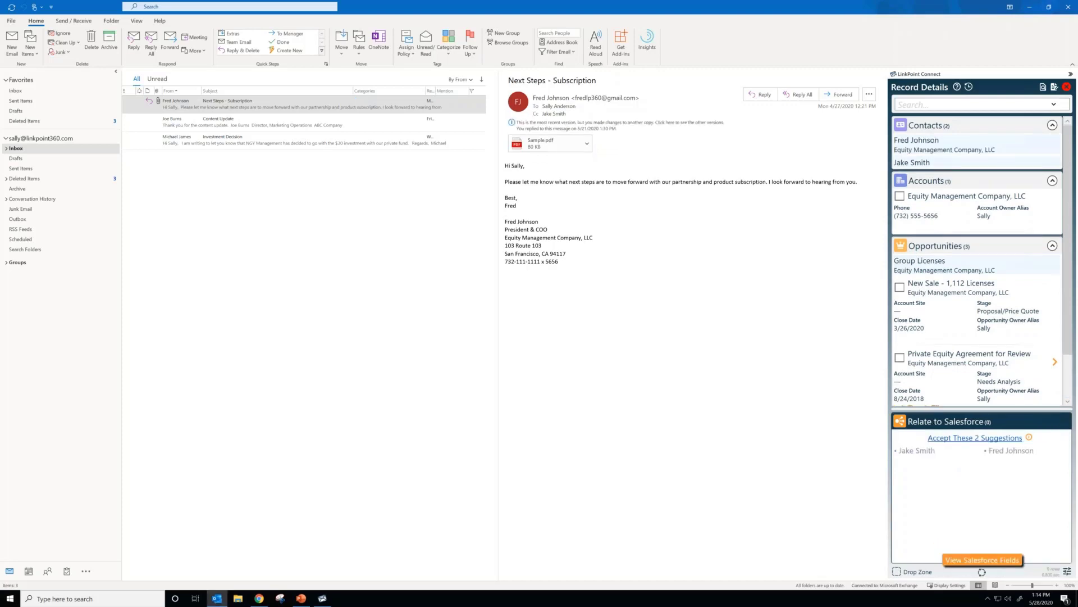
pyautogui.click(1067, 87)
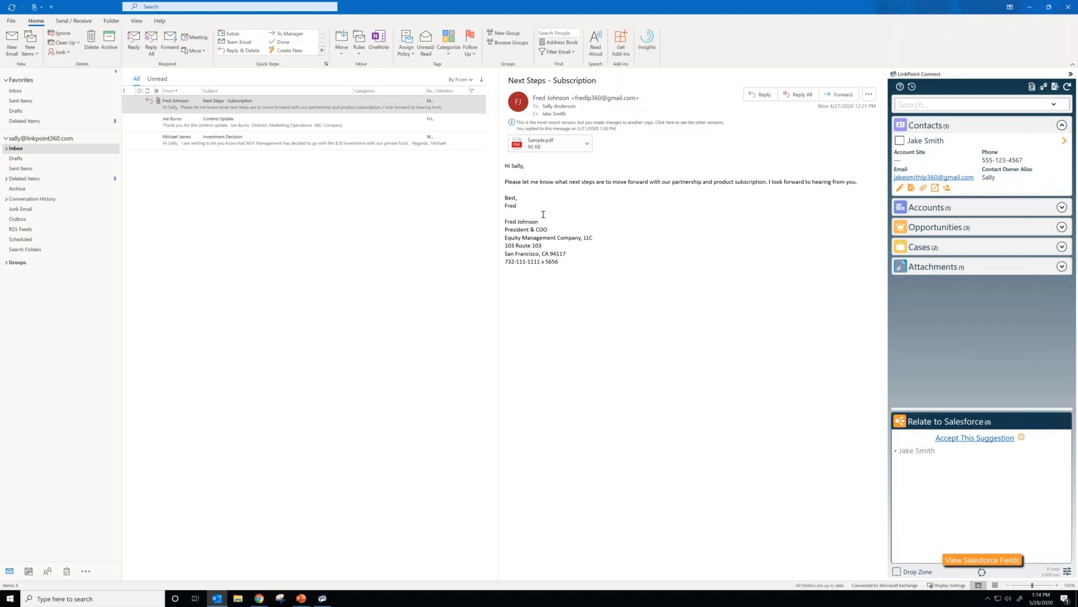
# Step: Assign Red Category to the "Next Steps - Subscription" email without renaming the category
pyautogui.click(407, 104)
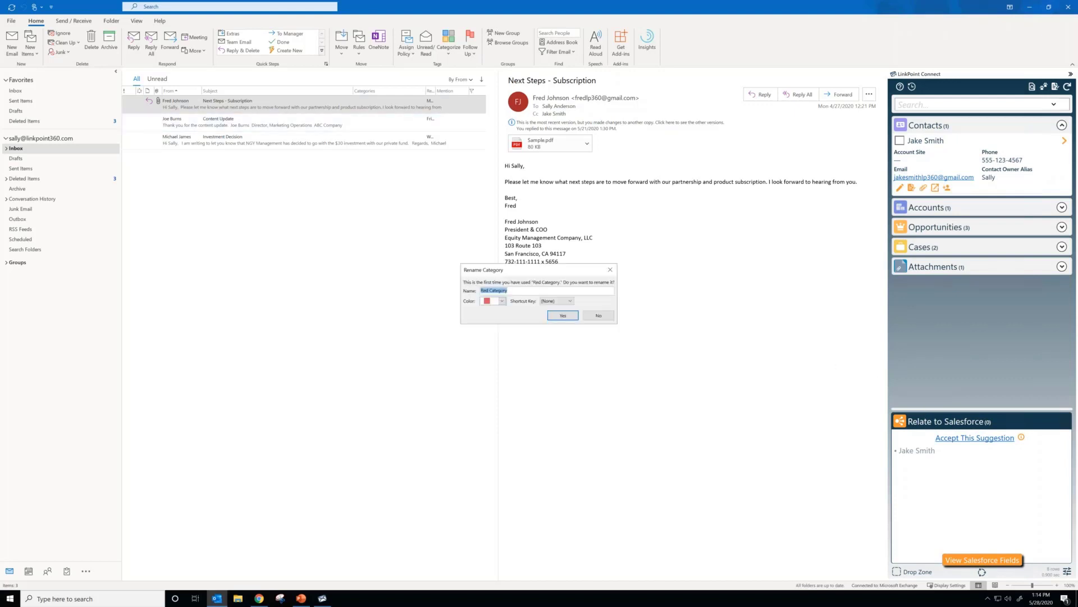
pyautogui.click(610, 270)
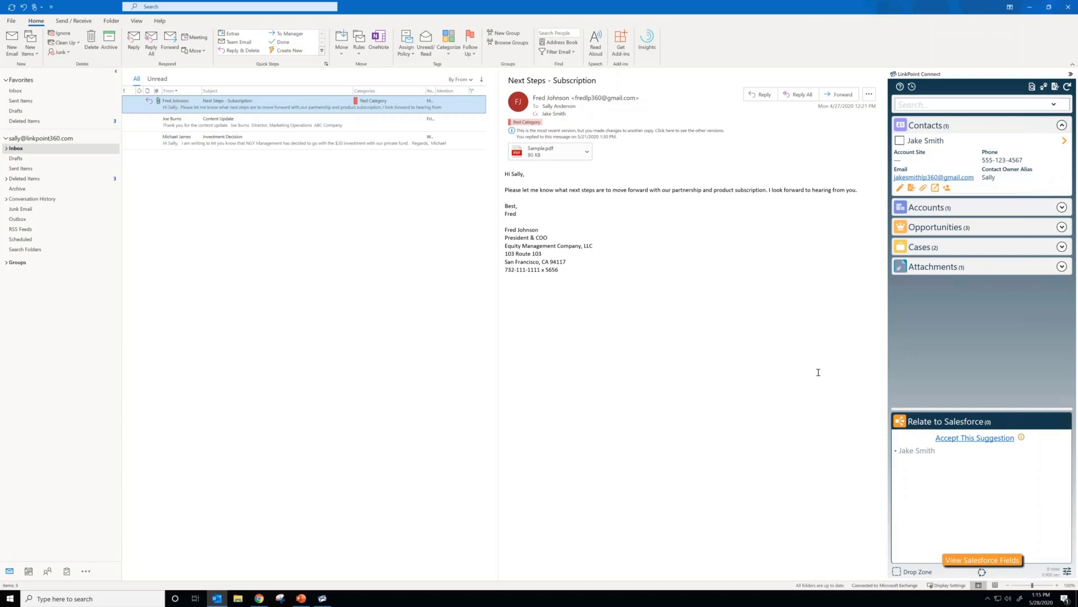
# Step: Accept the suggested Salesforce relation to the Cc recipient's contact and remove it again
pyautogui.click(956, 441)
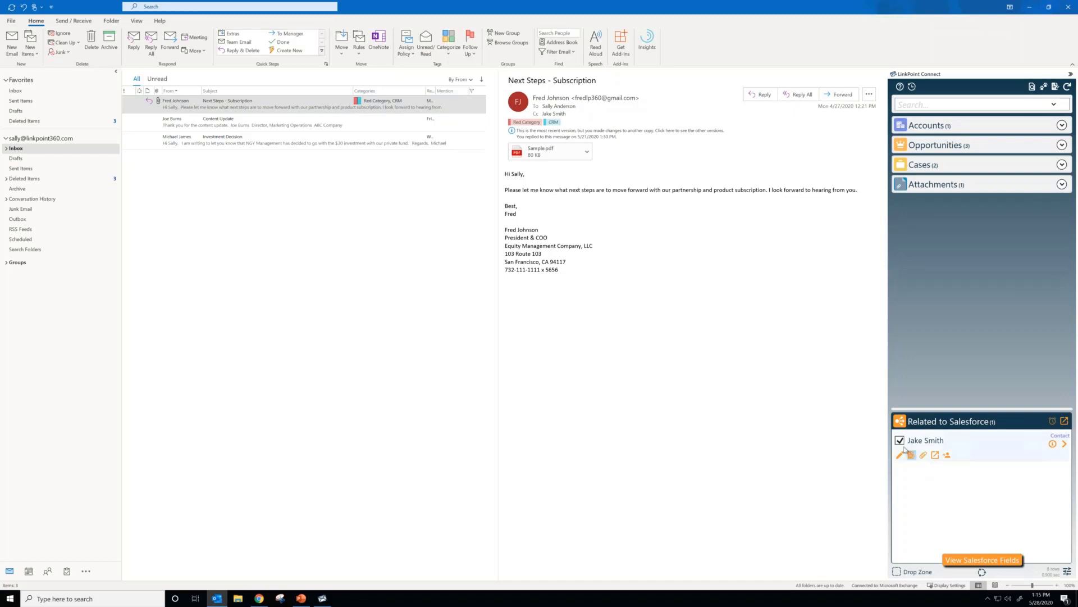
pyautogui.click(900, 440)
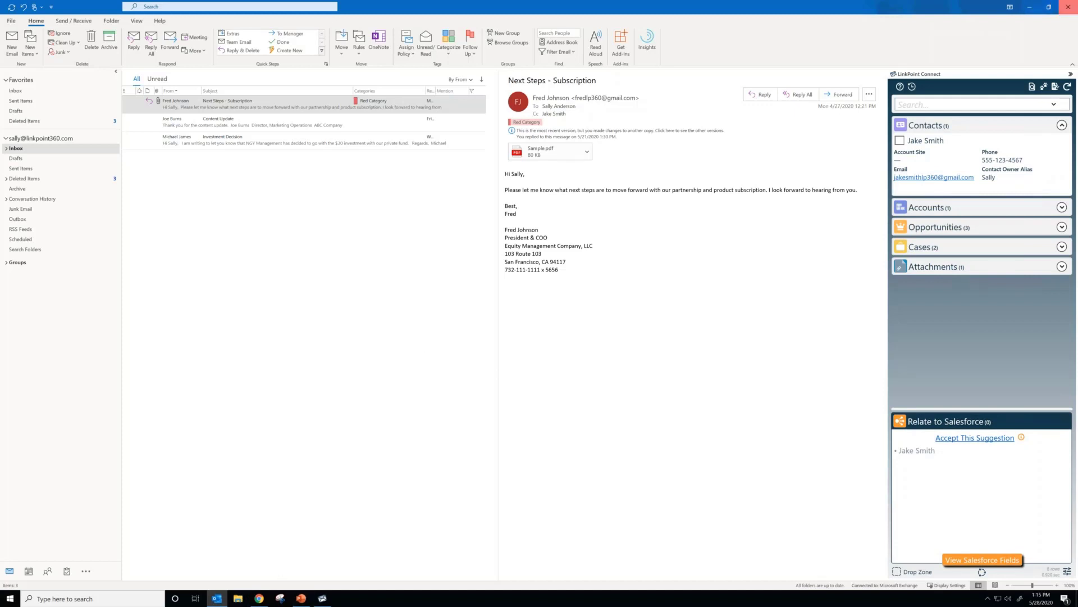
# Step: Close Outlook and relaunch it from the desktop
pyautogui.click(1068, 7)
pyautogui.click(1035, 12)
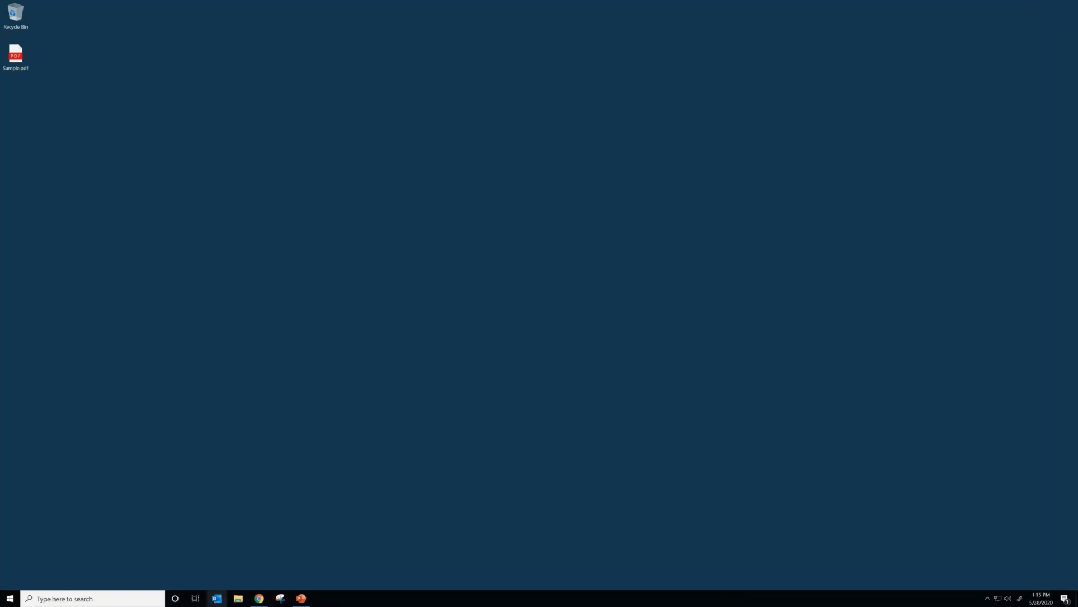
pyautogui.click(217, 598)
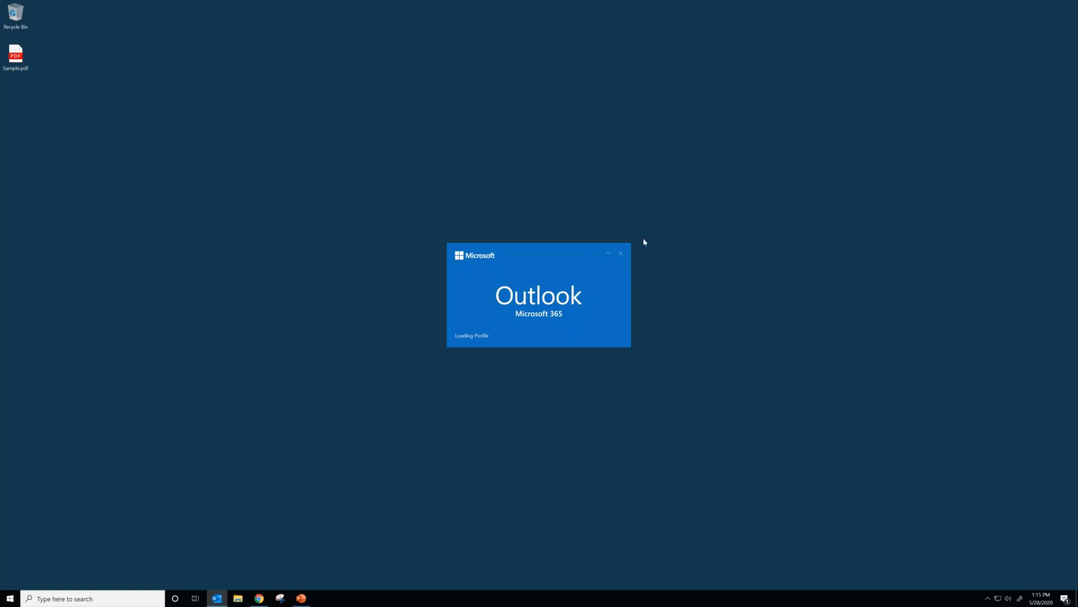
pyautogui.click(622, 254)
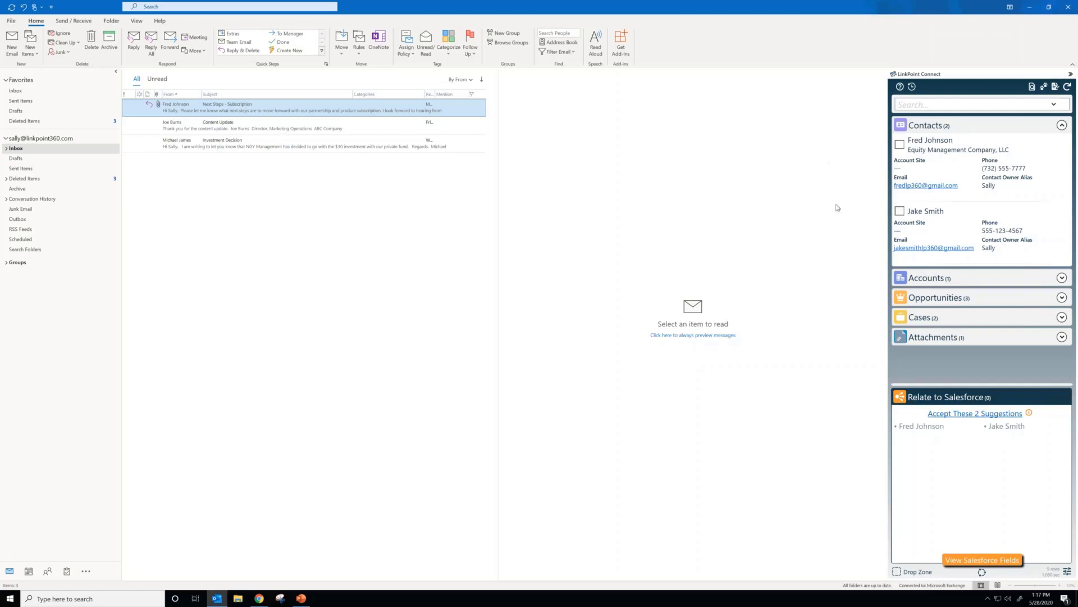
# Step: Open the "Next Steps - Subscription" email and accept both suggested contacts as its Salesforce relations
pyautogui.click(359, 111)
pyautogui.press('Down')
pyautogui.click(293, 109)
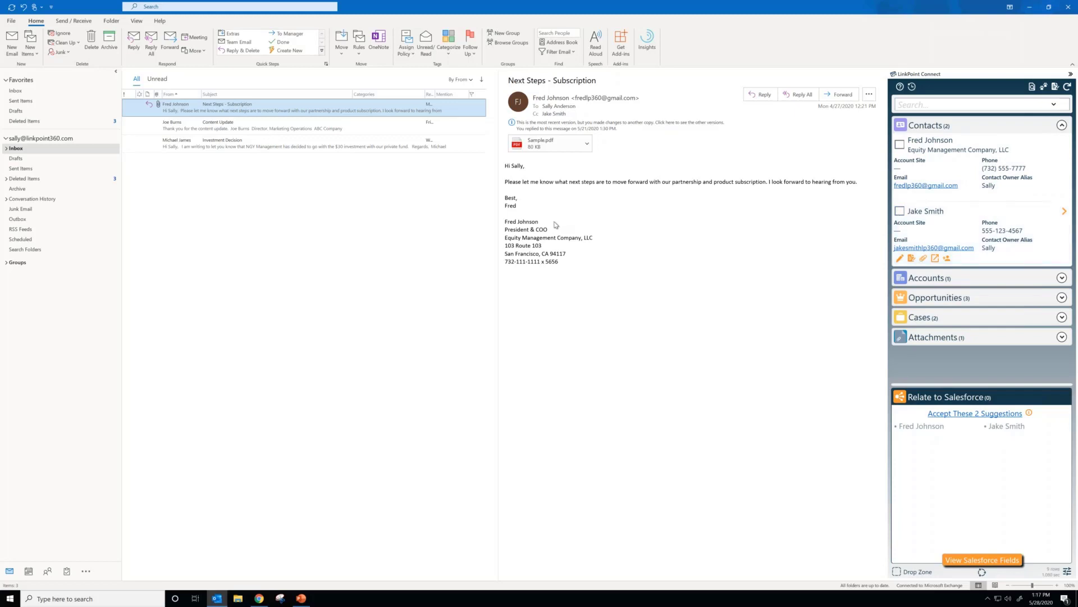
pyautogui.click(976, 419)
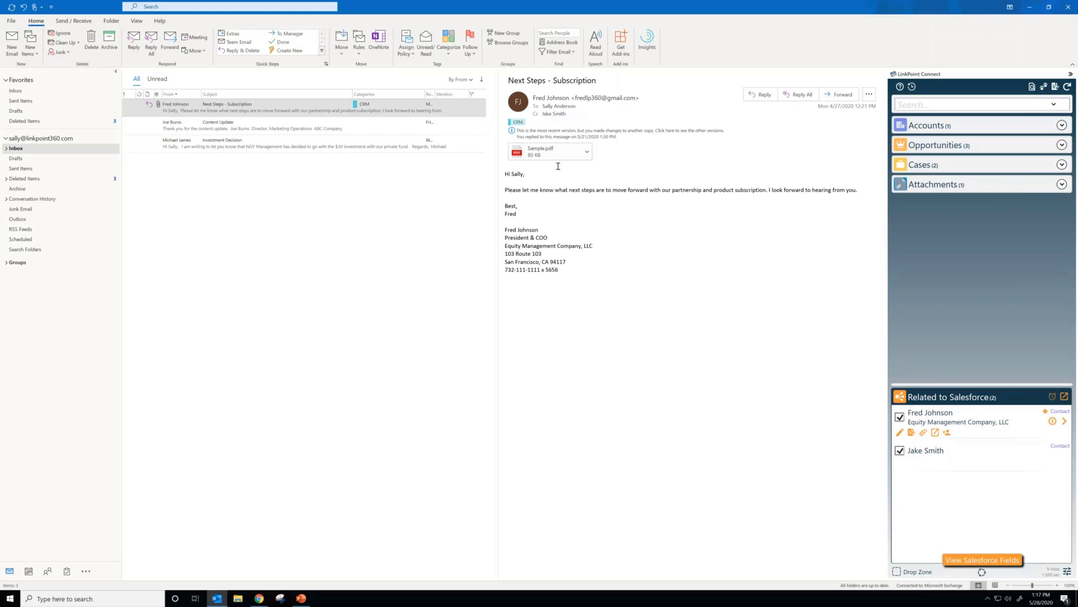
# Step: Relate the sample.pdf attachment to Salesforce and remove that relation again
pyautogui.click(1062, 184)
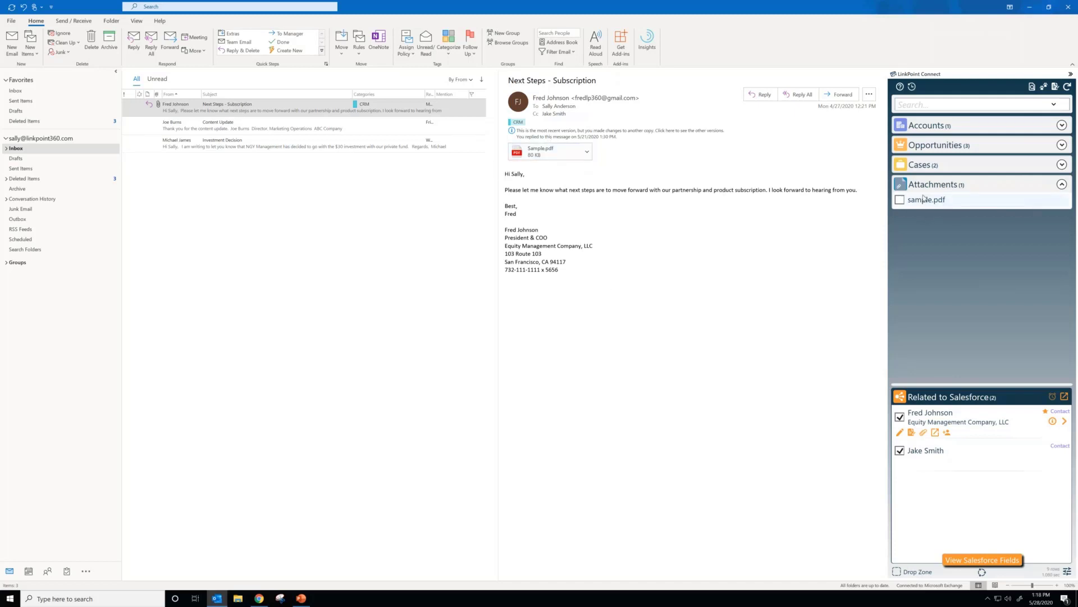
pyautogui.click(900, 200)
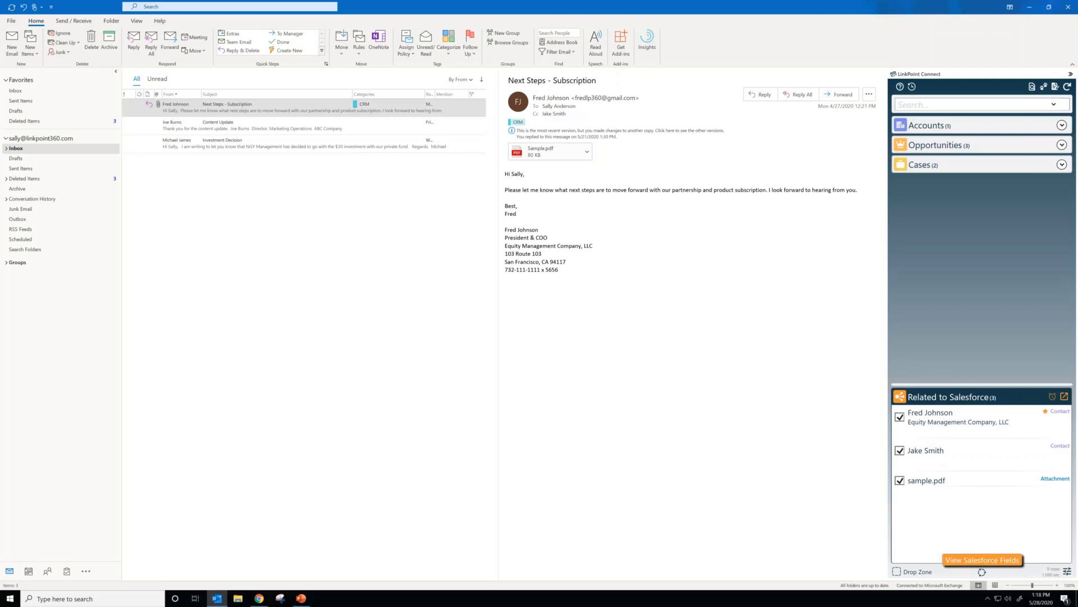
pyautogui.click(900, 481)
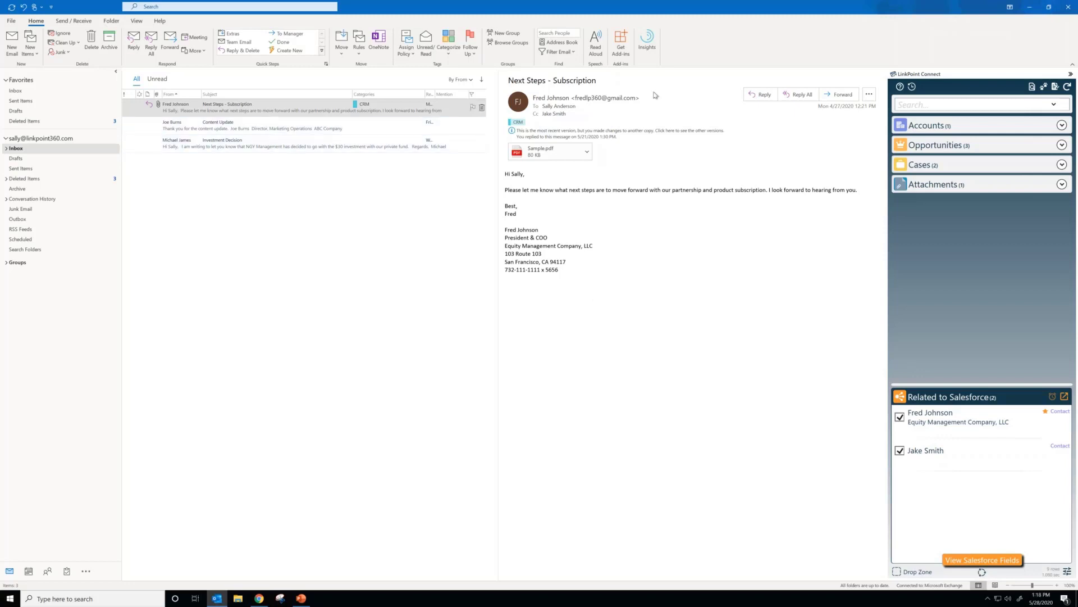
# Step: Start a reply to everyone on the email and pop the draft out into its own window
pyautogui.click(798, 94)
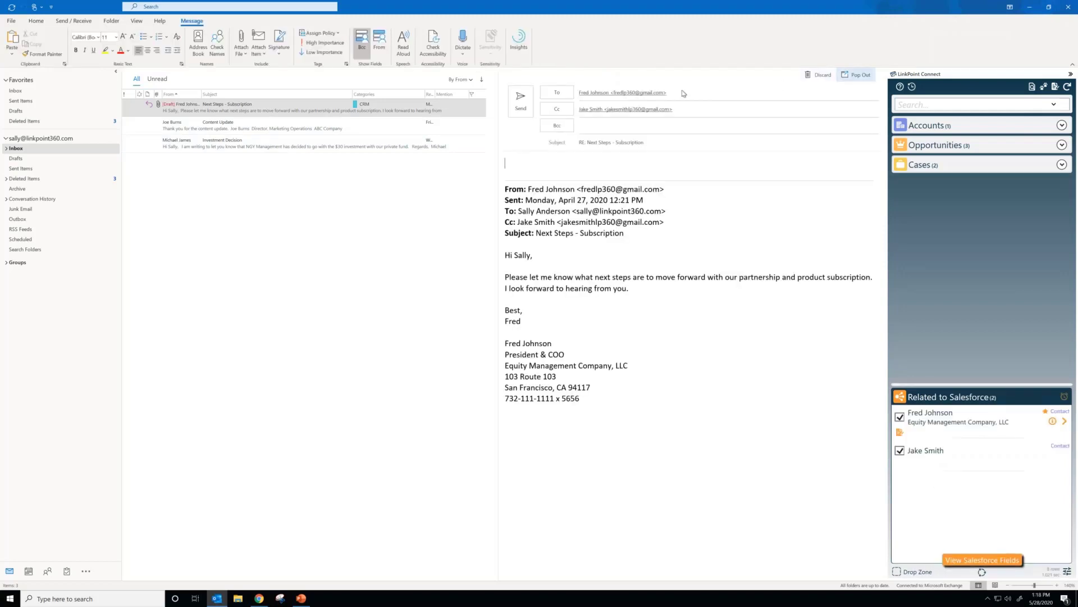
pyautogui.click(856, 74)
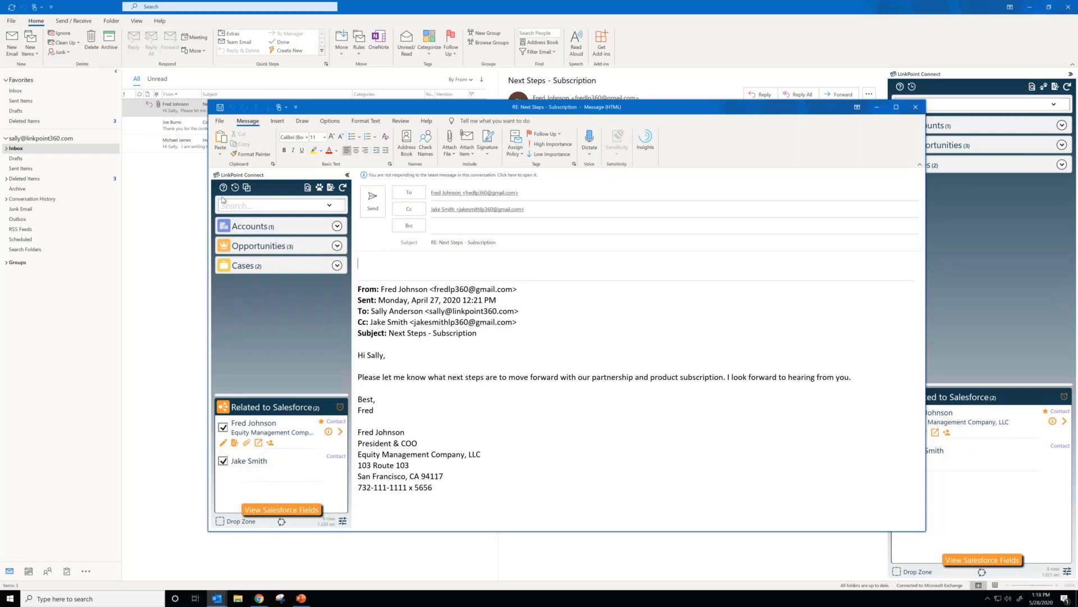
# Step: Remove the Cc recipient's contact from the reply's Salesforce relations and relate the Equity Management Company, LLC account
pyautogui.moveTo(285, 456)
pyautogui.click(223, 461)
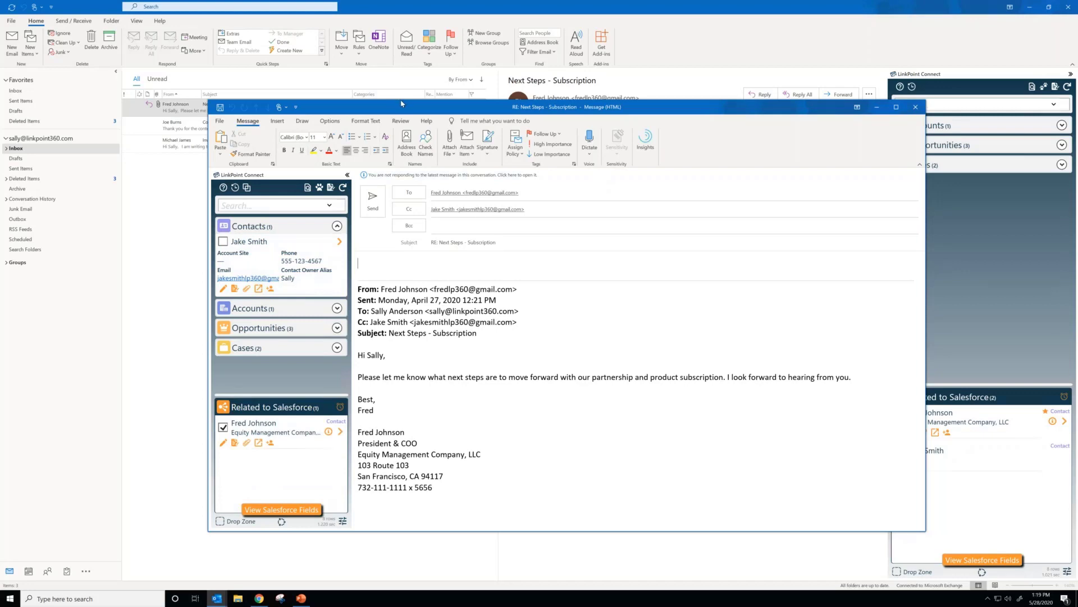
pyautogui.moveTo(402, 102); pyautogui.dragTo(403, 39)
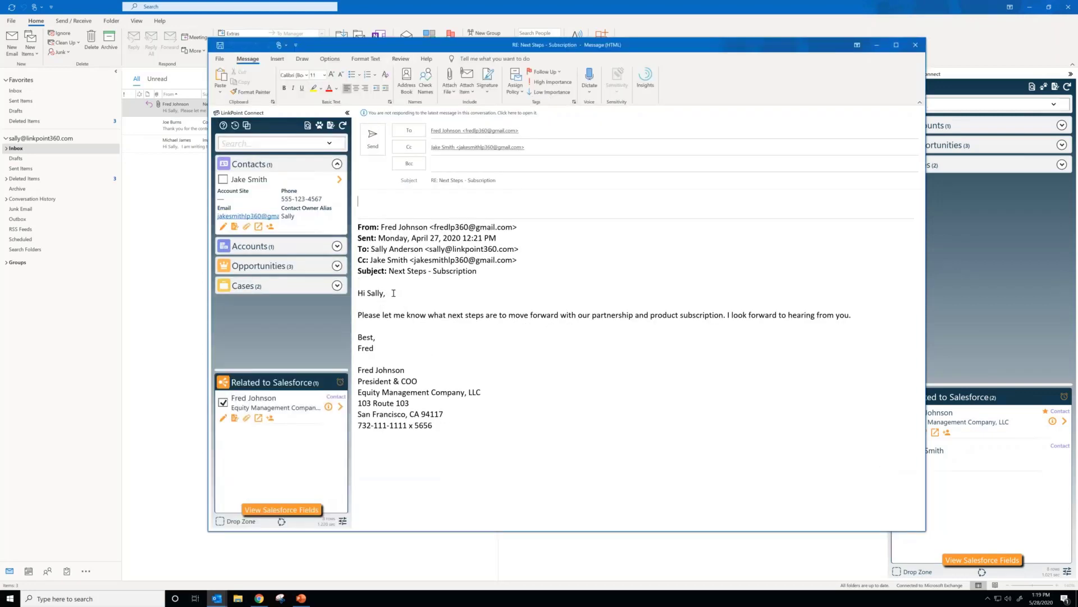
pyautogui.click(336, 246)
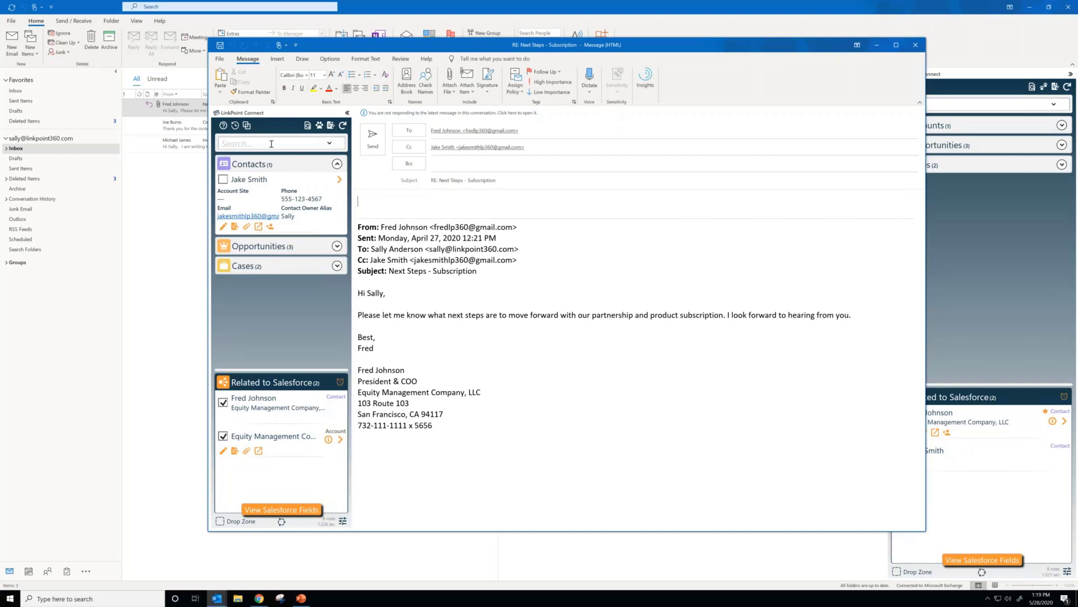
# Step: Search Salesforce for another contact by full name and expand the matching opportunities
pyautogui.write('tOM rIPLE')
pyautogui.hotkey('ctrl', 'a')
pyautogui.press('BackSpace')
pyautogui.write('Tom ri')
pyautogui.press('BackSpace')
pyautogui.press('BackSpace')
pyautogui.write('Ripley')
pyautogui.press('Return')
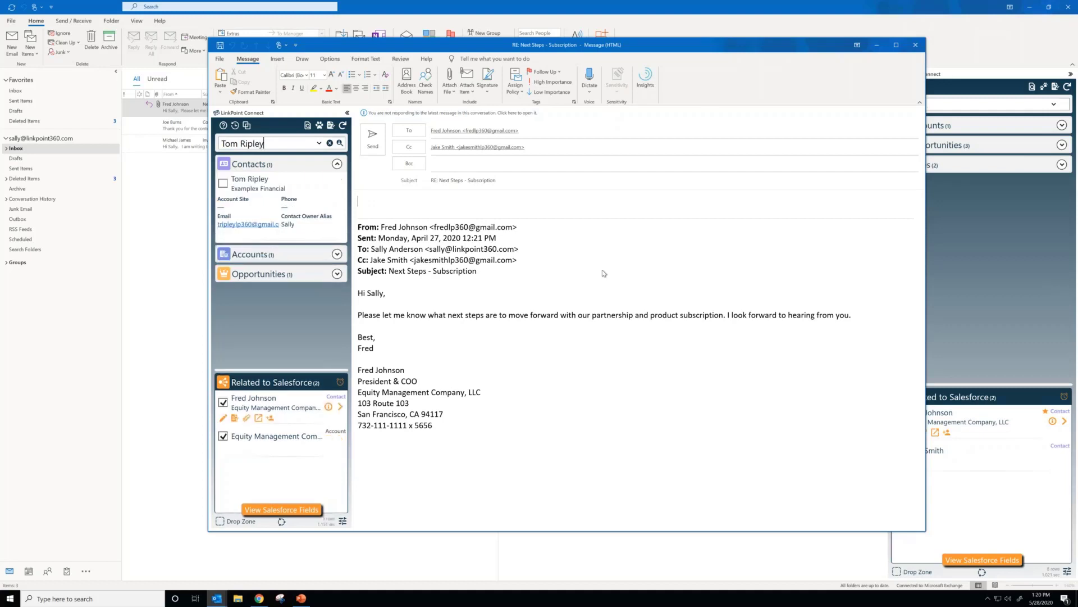
pyautogui.click(337, 273)
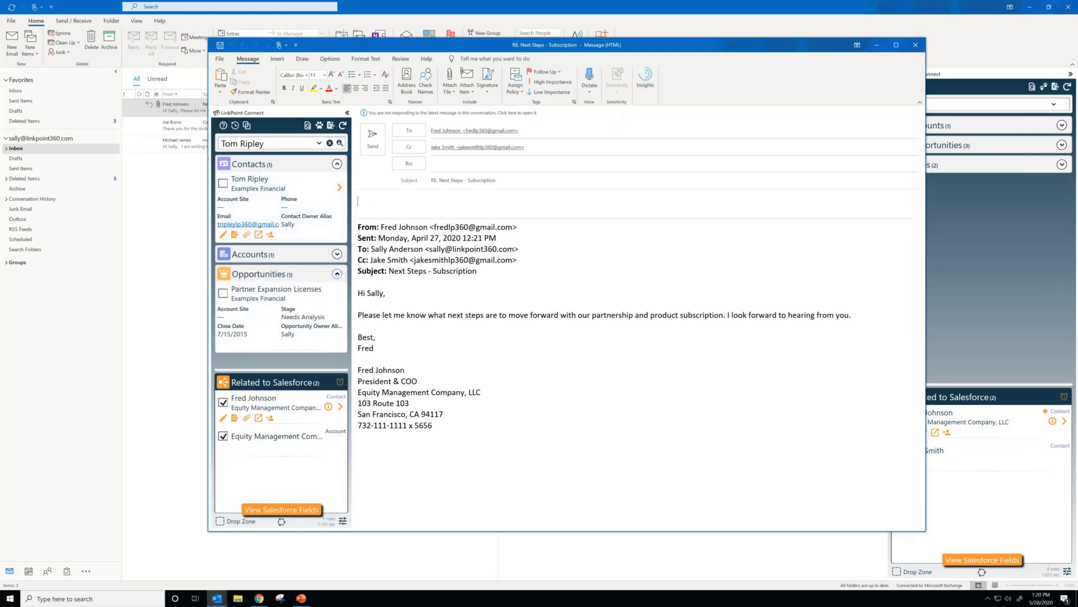
# Step: Relate the found contact to the reply and set up a follow-up task due 6/4/2020 with category Consultation and type Meeting
pyautogui.click(223, 183)
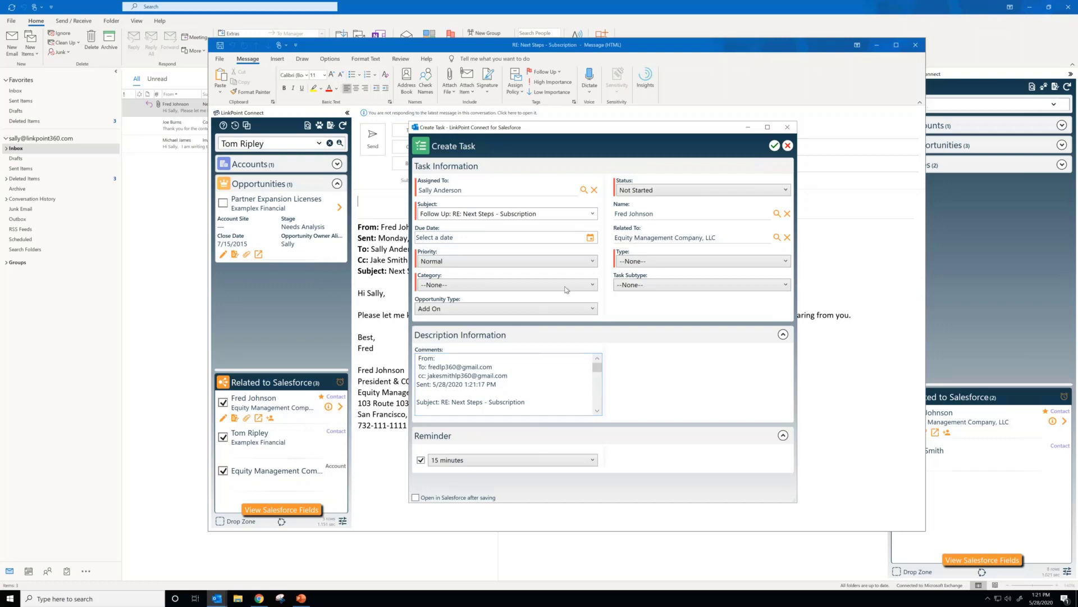
pyautogui.click(590, 237)
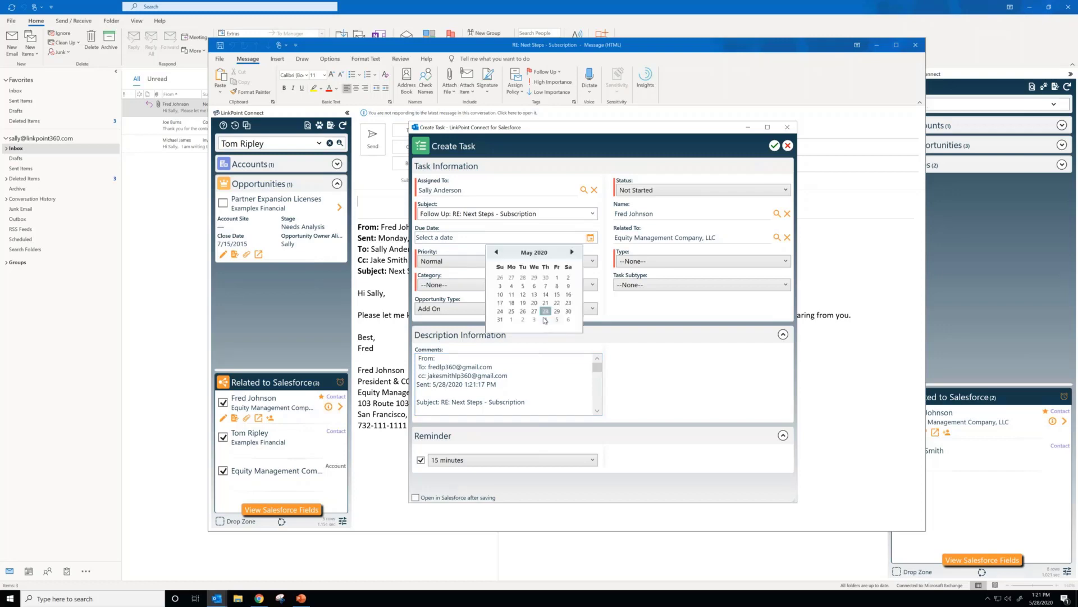
pyautogui.click(546, 320)
pyautogui.click(588, 288)
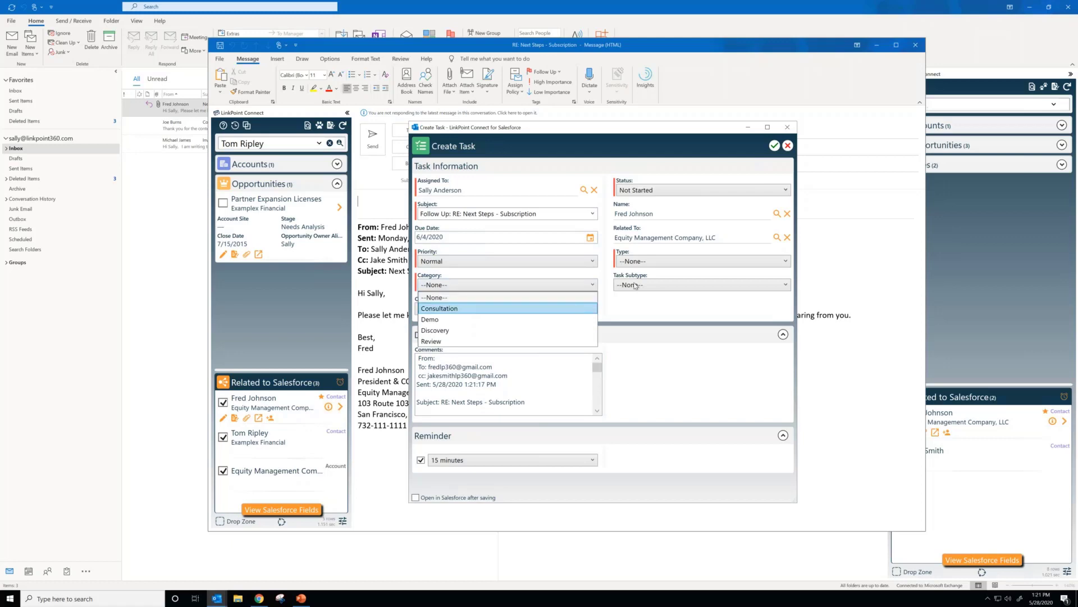
pyautogui.click(577, 310)
pyautogui.click(644, 263)
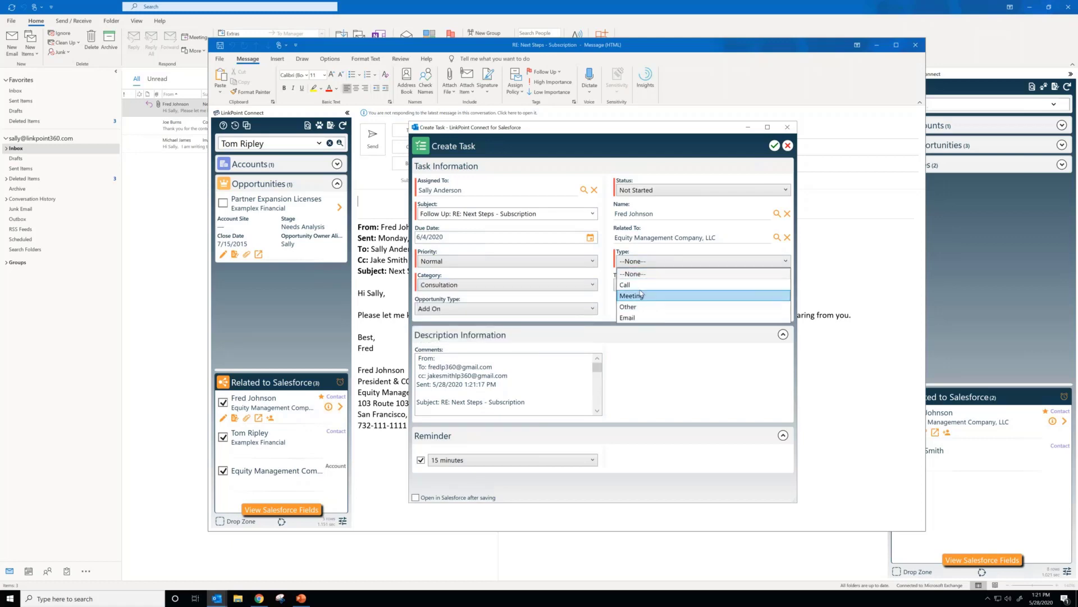
pyautogui.click(639, 296)
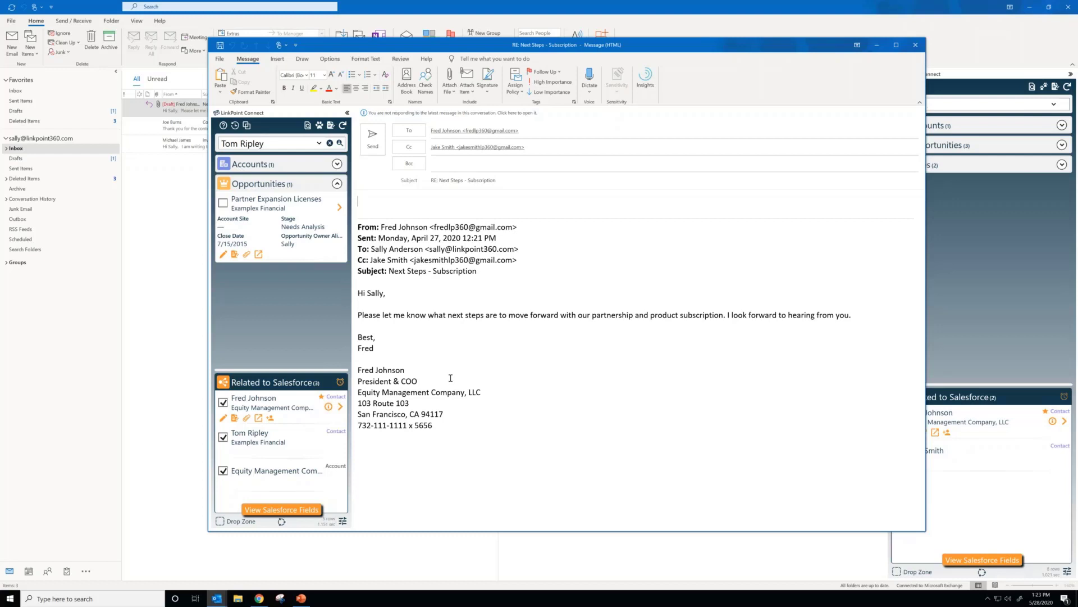
# Step: Change the reply's Salesforce subject to "Change Me" and save the Salesforce fields
pyautogui.click(281, 510)
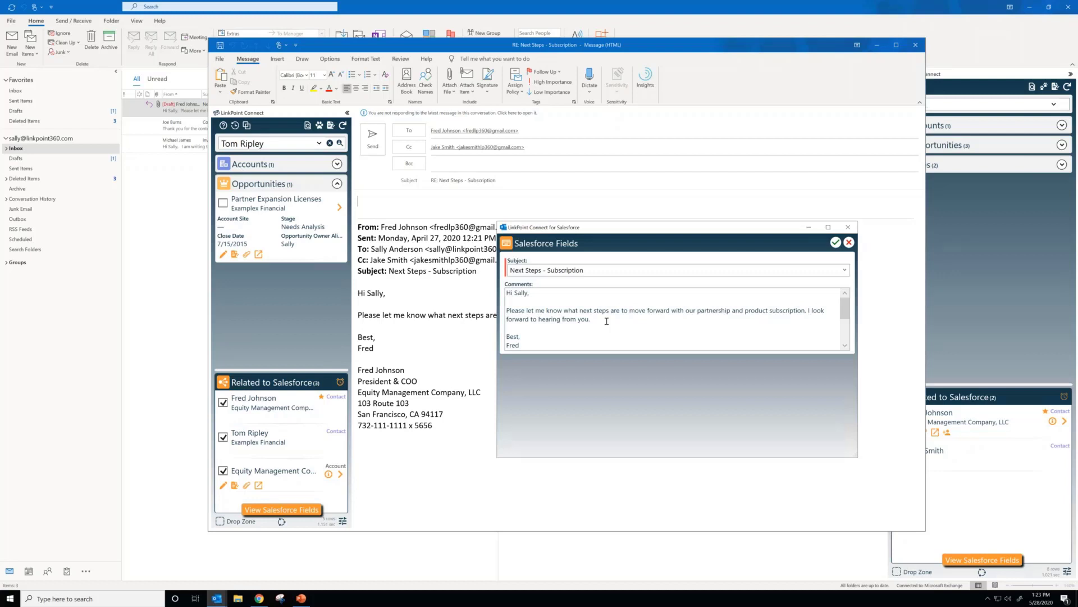
pyautogui.click(599, 269)
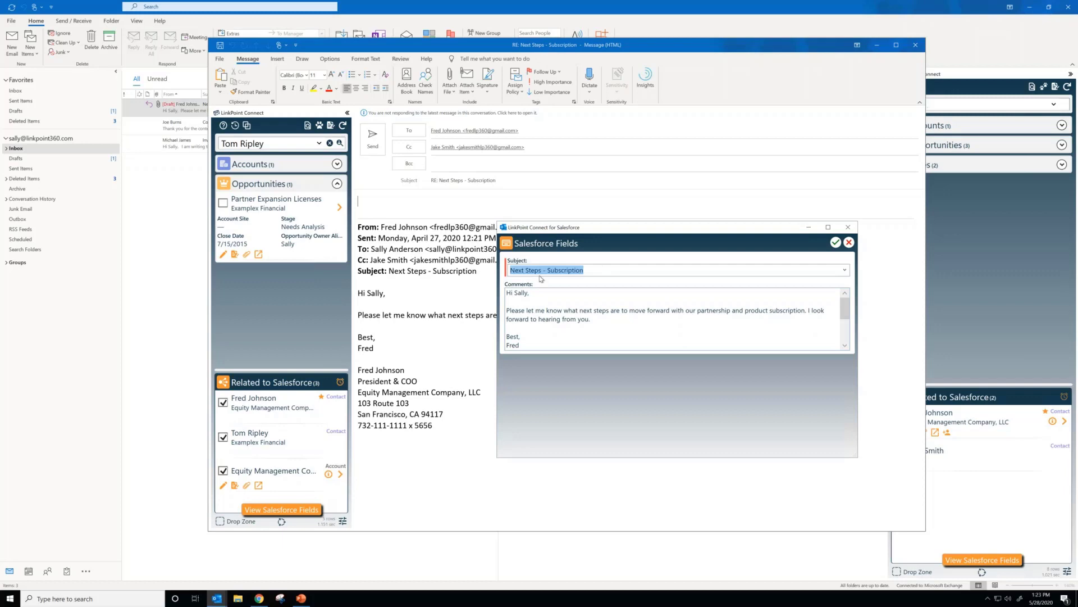
pyautogui.write('CHange ME')
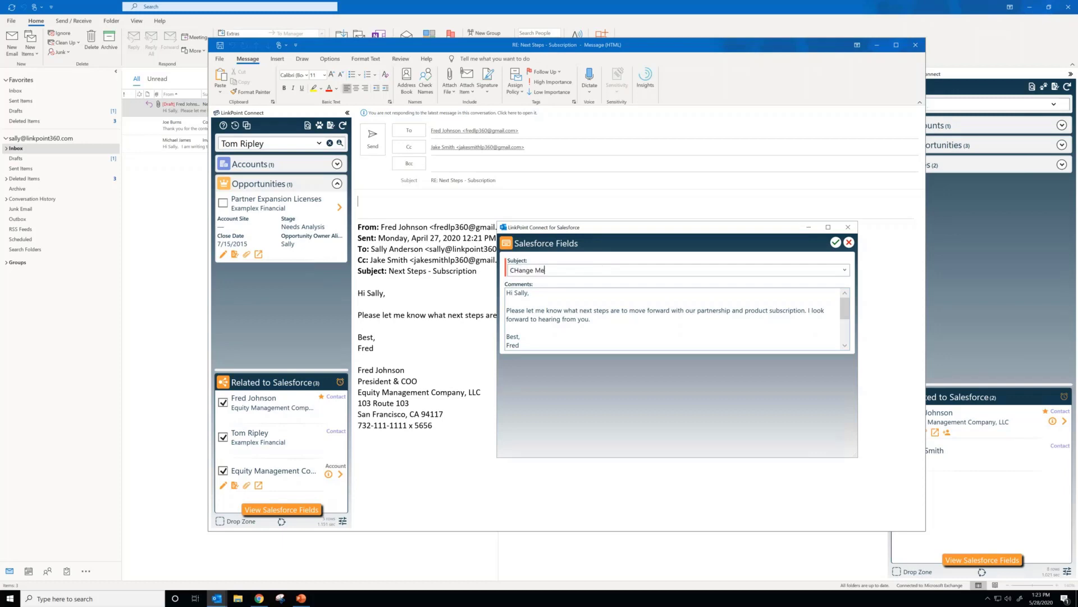
pyautogui.press('Right')
pyautogui.press('Delete')
pyautogui.write('h')
pyautogui.click(836, 242)
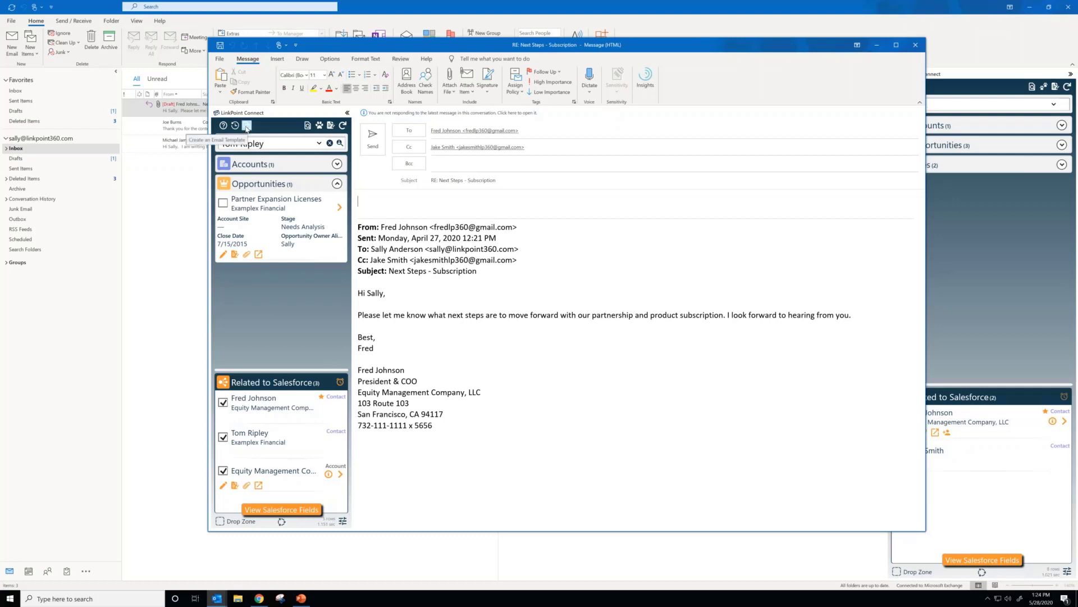
# Step: View the LinkPoint email templates without applying one, write "Something" as the reply text and send the reply
pyautogui.click(246, 127)
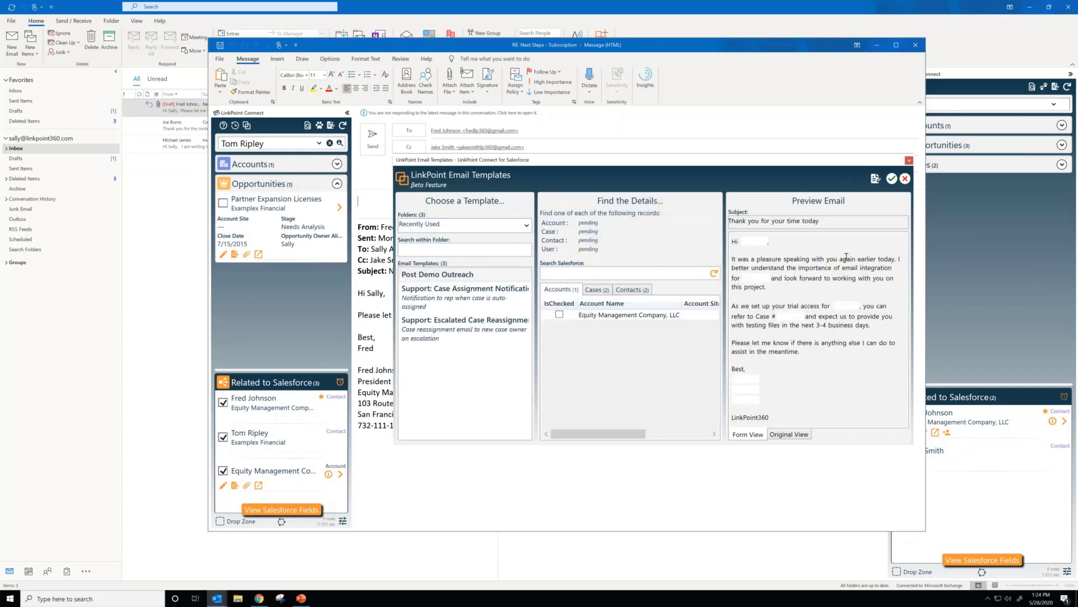
pyautogui.click(906, 178)
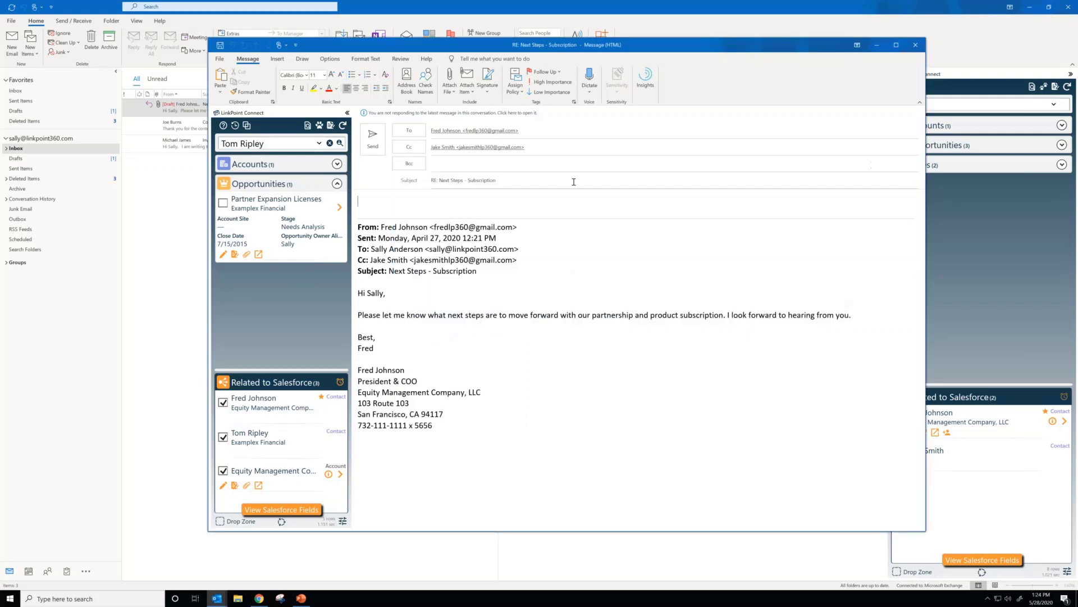
pyautogui.write('Something')
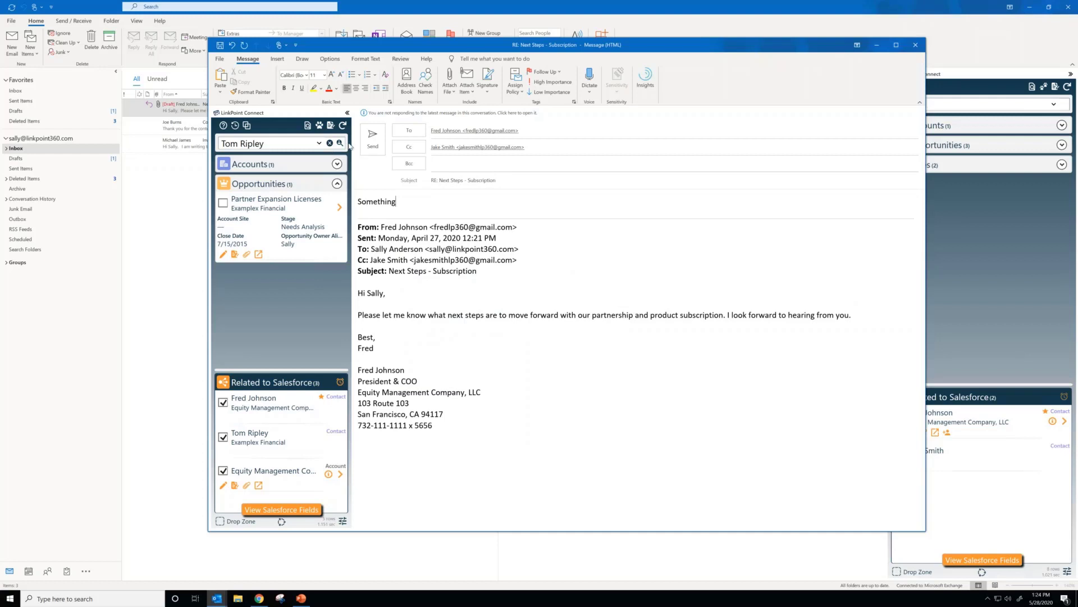
pyautogui.click(376, 145)
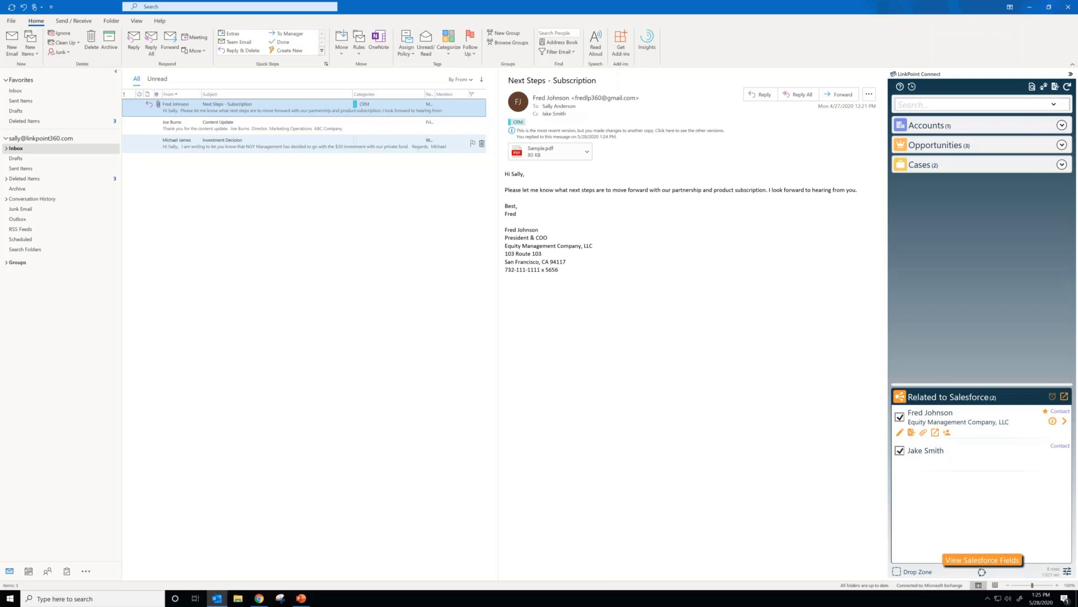
# Step: Remove the Cc recipient's contact from the Next Steps - Subscription email's Salesforce relations and open the Investment Decision email
pyautogui.click(899, 451)
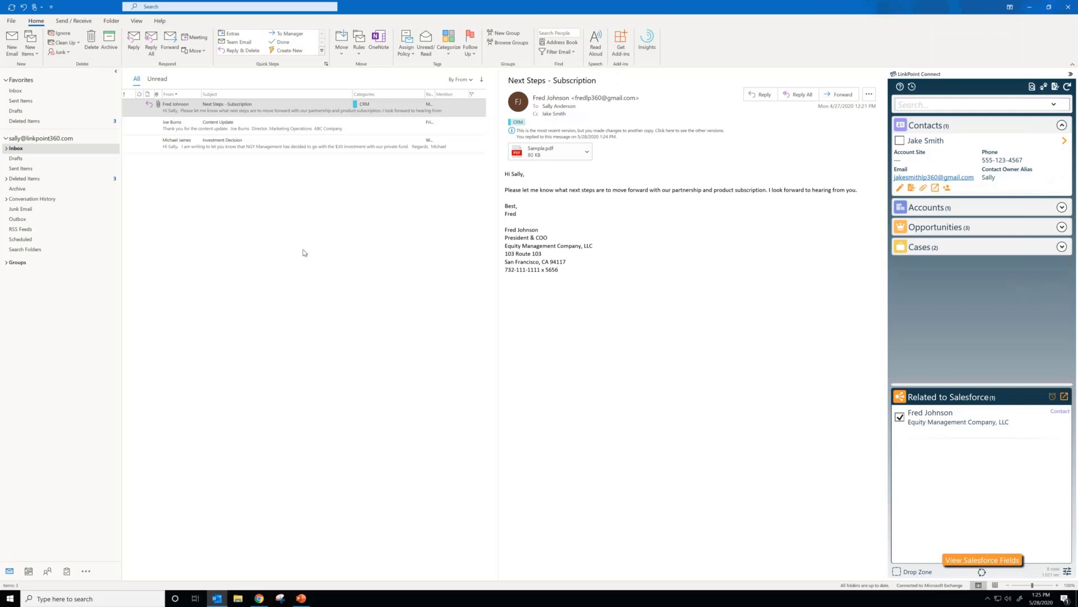
pyautogui.click(285, 149)
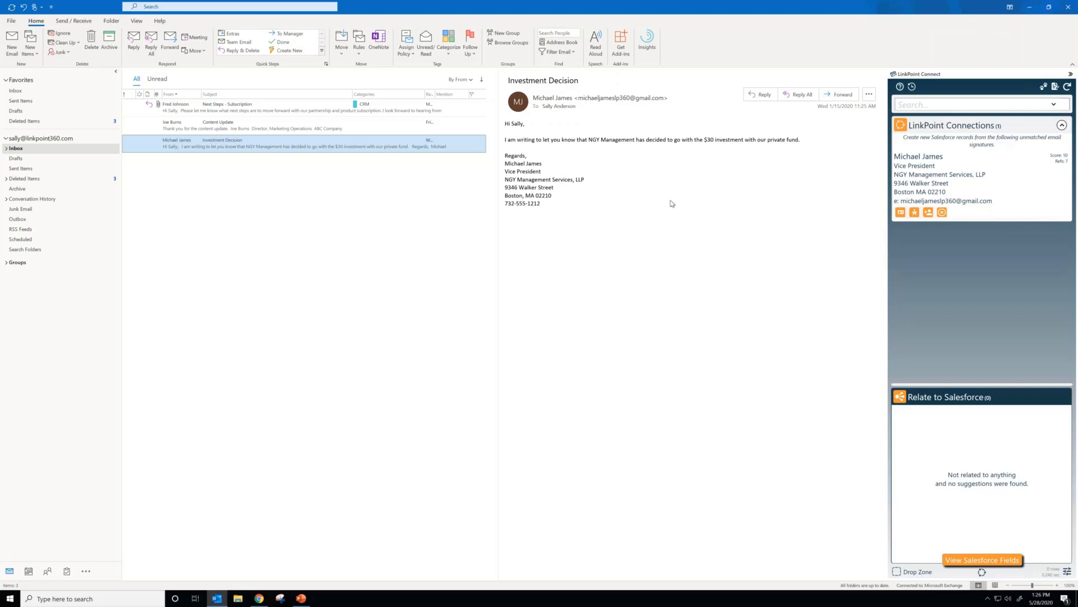
# Step: Review the Create Lead form for the Investment Decision sender, cancel it, and check the list of all unmatched LinkPoint Connections
pyautogui.click(902, 213)
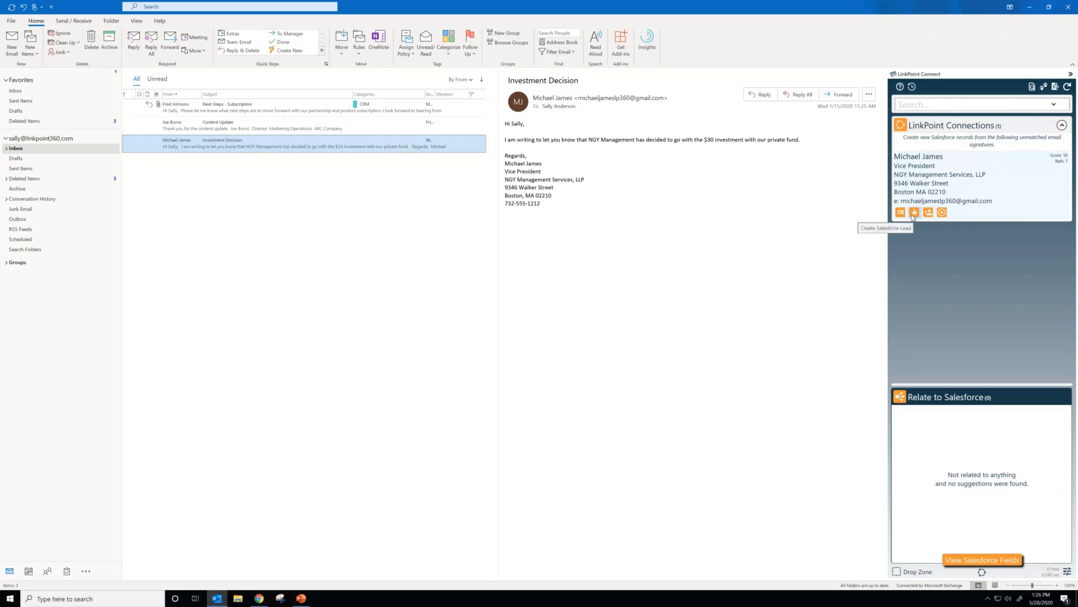
pyautogui.click(914, 214)
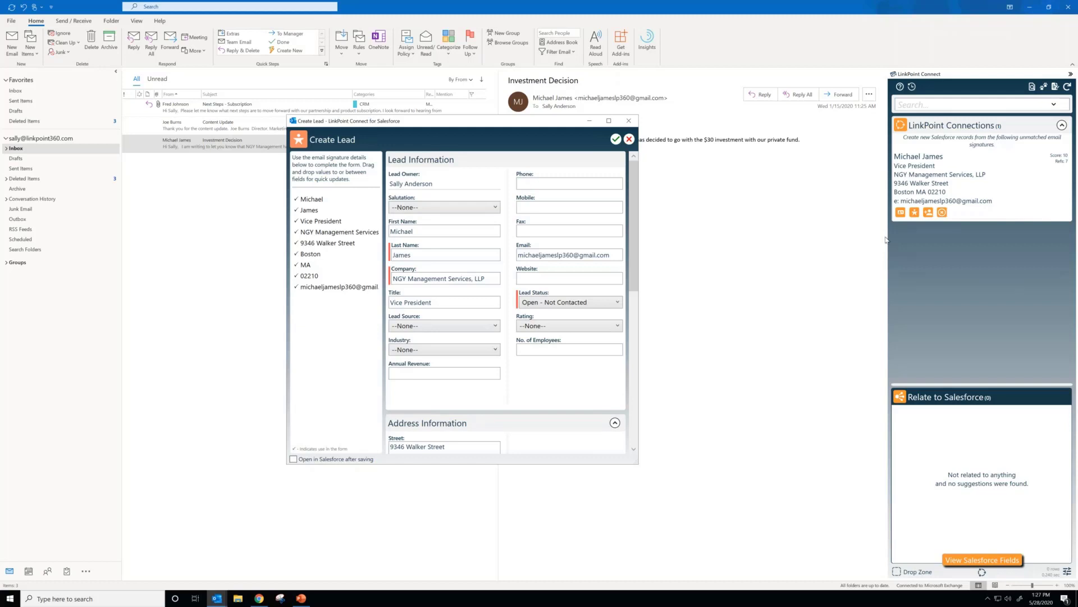
pyautogui.moveTo(635, 238); pyautogui.dragTo(634, 167)
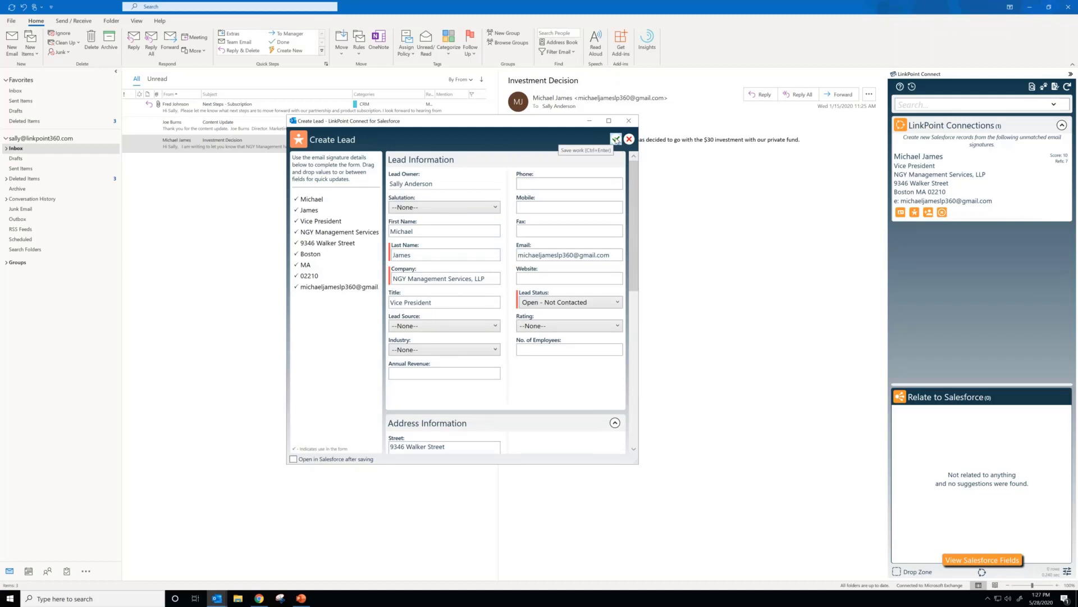
pyautogui.click(630, 140)
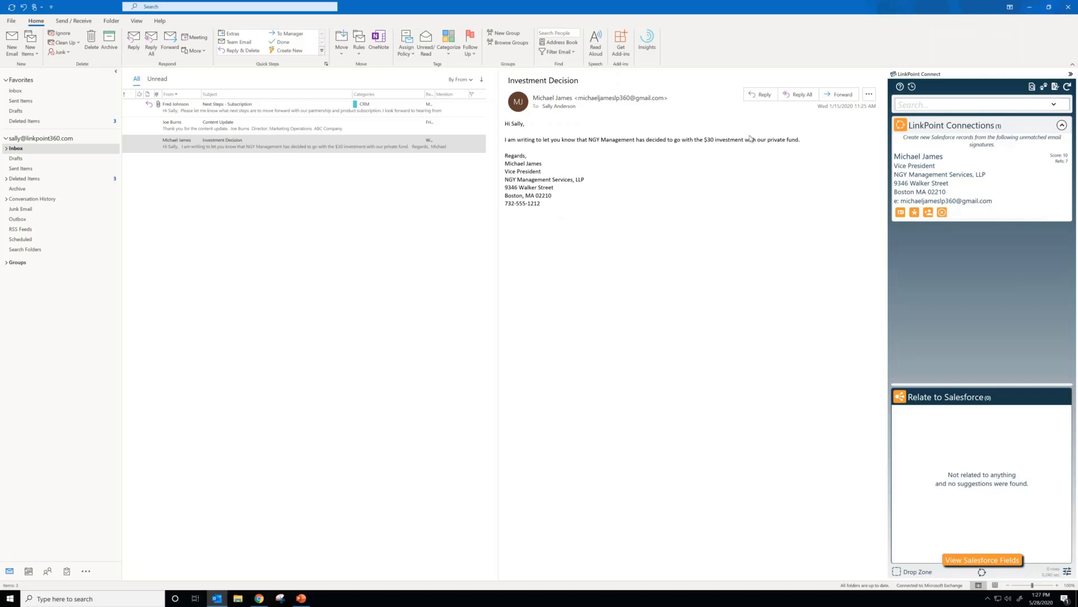
pyautogui.click(982, 573)
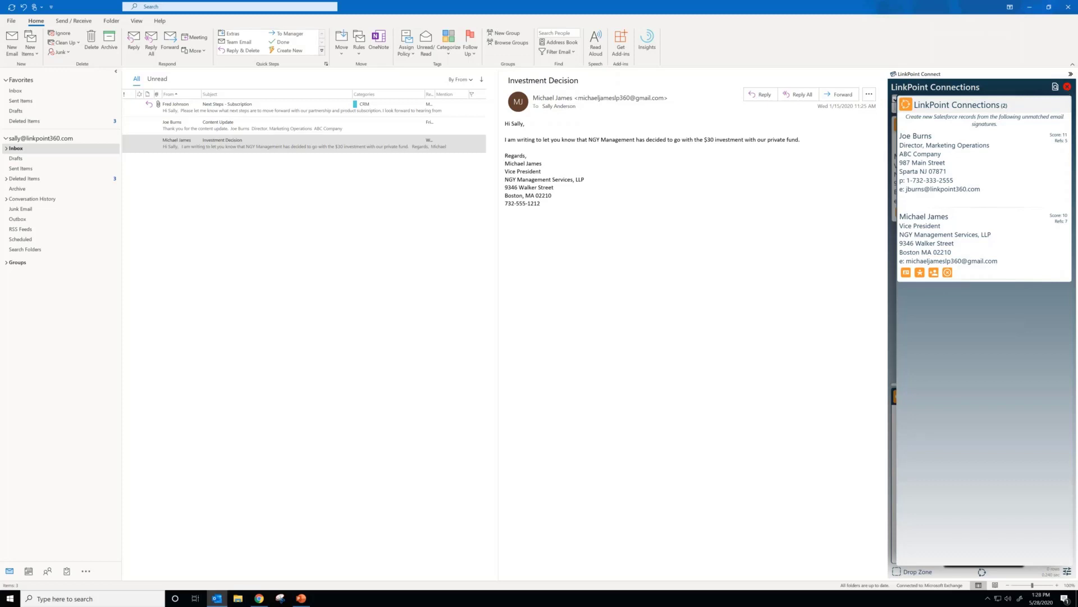
pyautogui.click(1067, 86)
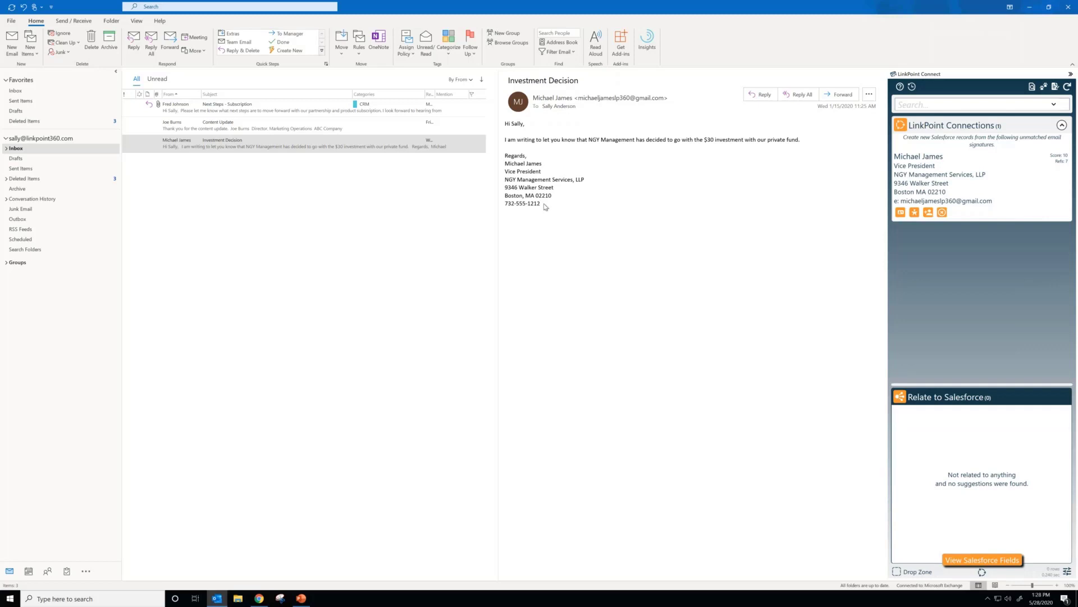
# Step: Bring up a new contact form from the Investment Decision email's signature block using the Drop Zone, and cancel it
pyautogui.moveTo(544, 206); pyautogui.dragTo(506, 164)
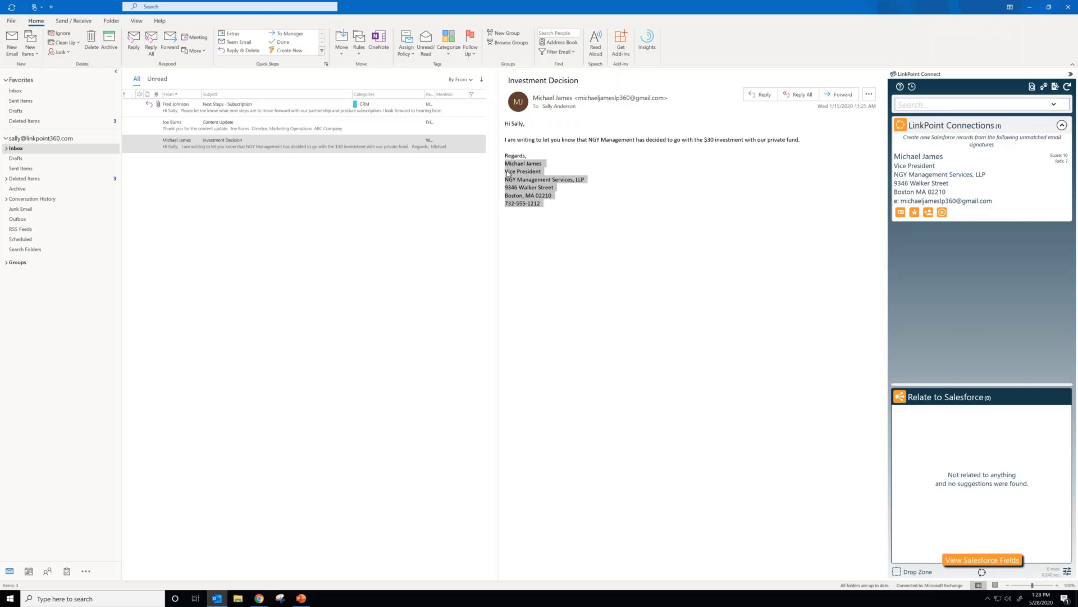
pyautogui.moveTo(508, 174)
pyautogui.mouseDown()
pyautogui.moveTo(719, 441)
pyautogui.moveTo(842, 544)
pyautogui.moveTo(915, 577)
pyautogui.mouseUp()
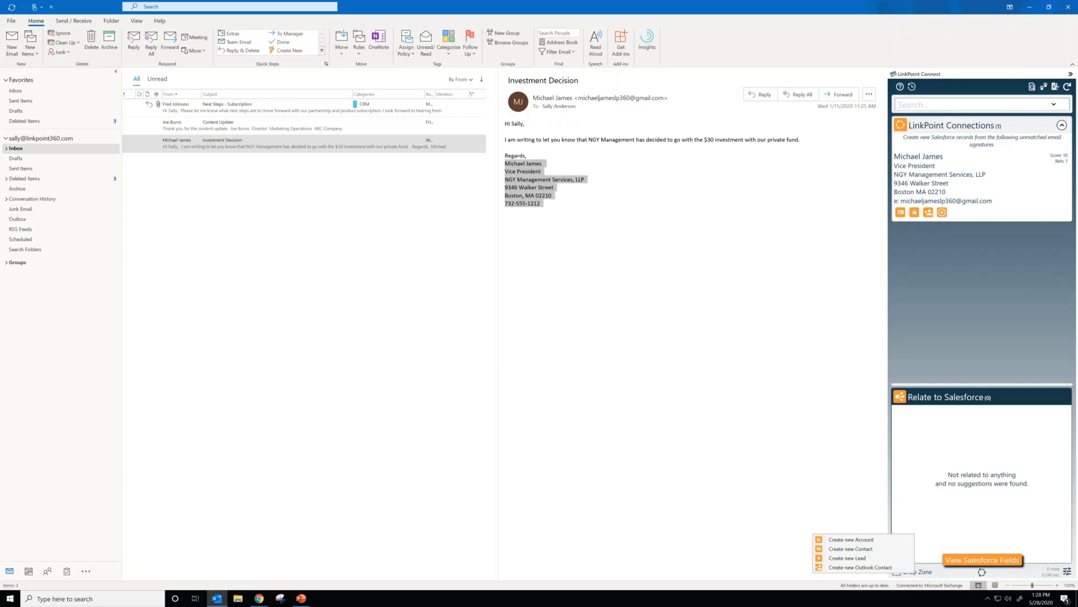
pyautogui.click(893, 554)
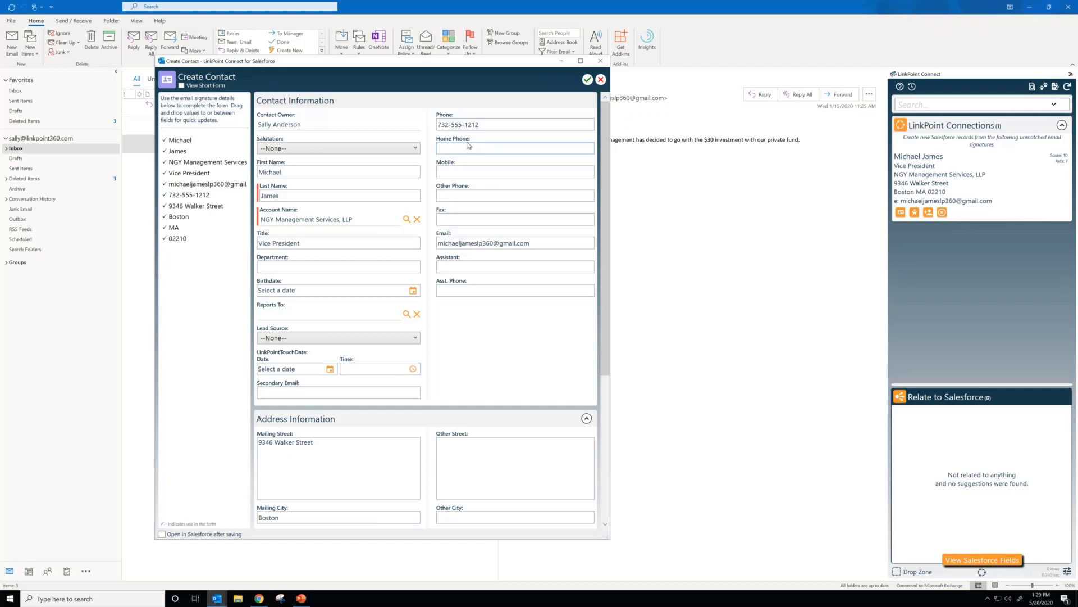
pyautogui.click(599, 80)
# Step: Drop the Next Steps - Subscription signature for a new contact, compare its field differences with the existing contact, and cancel the update
pyautogui.click(255, 112)
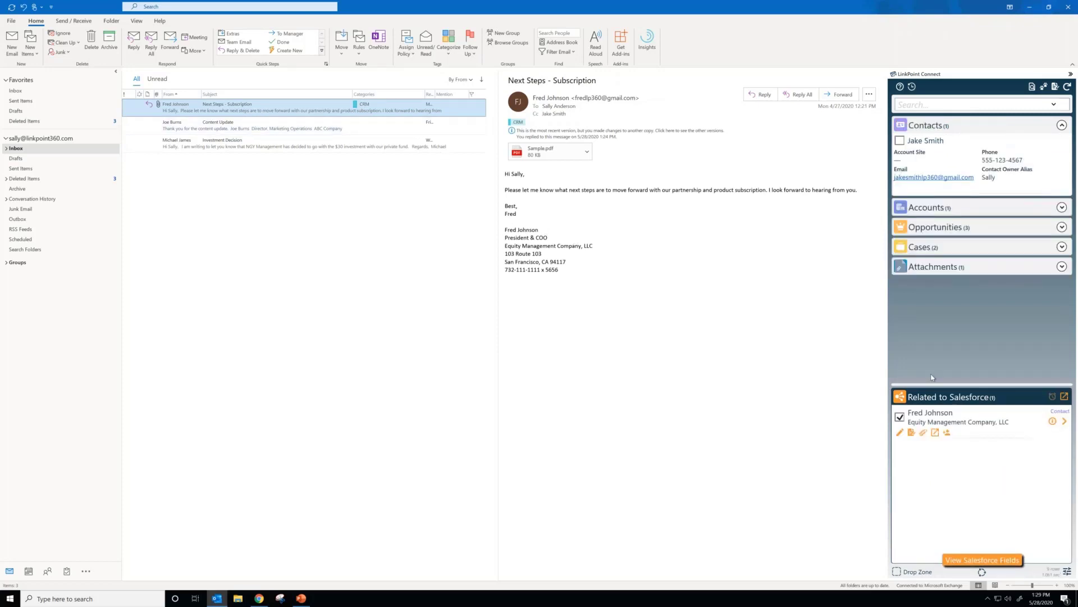
pyautogui.click(540, 256)
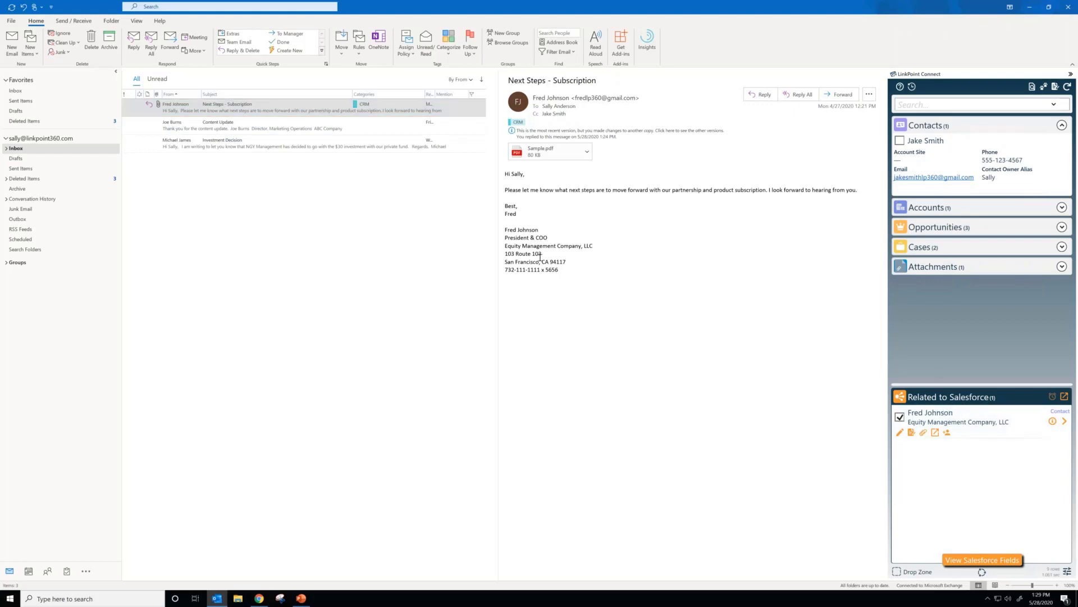
pyautogui.moveTo(564, 272)
pyautogui.mouseDown()
pyautogui.moveTo(508, 254)
pyautogui.moveTo(503, 235)
pyautogui.moveTo(775, 437)
pyautogui.moveTo(898, 571)
pyautogui.mouseUp()
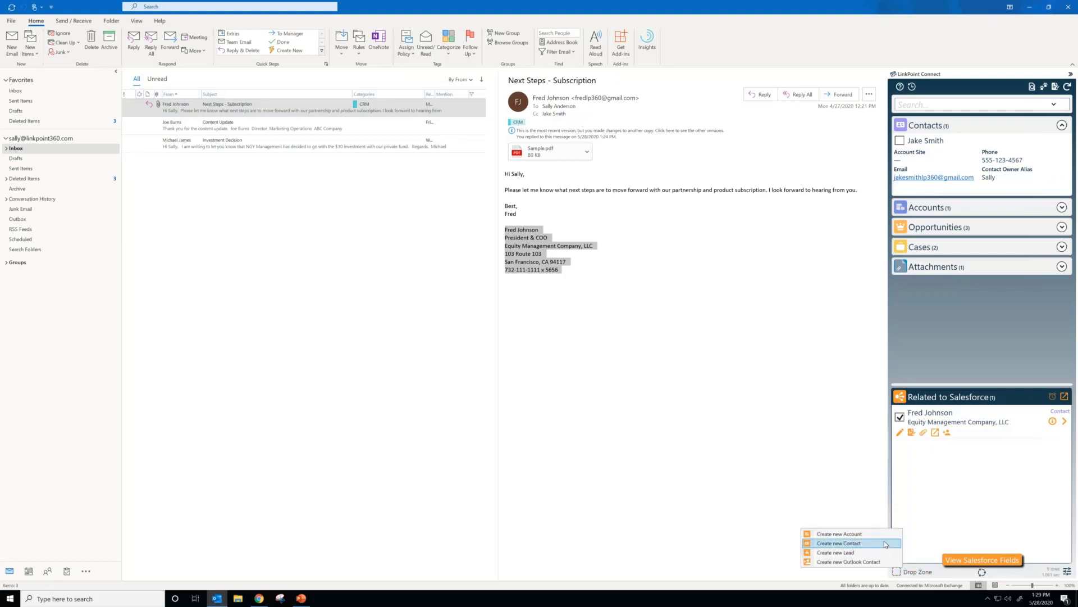
pyautogui.click(886, 544)
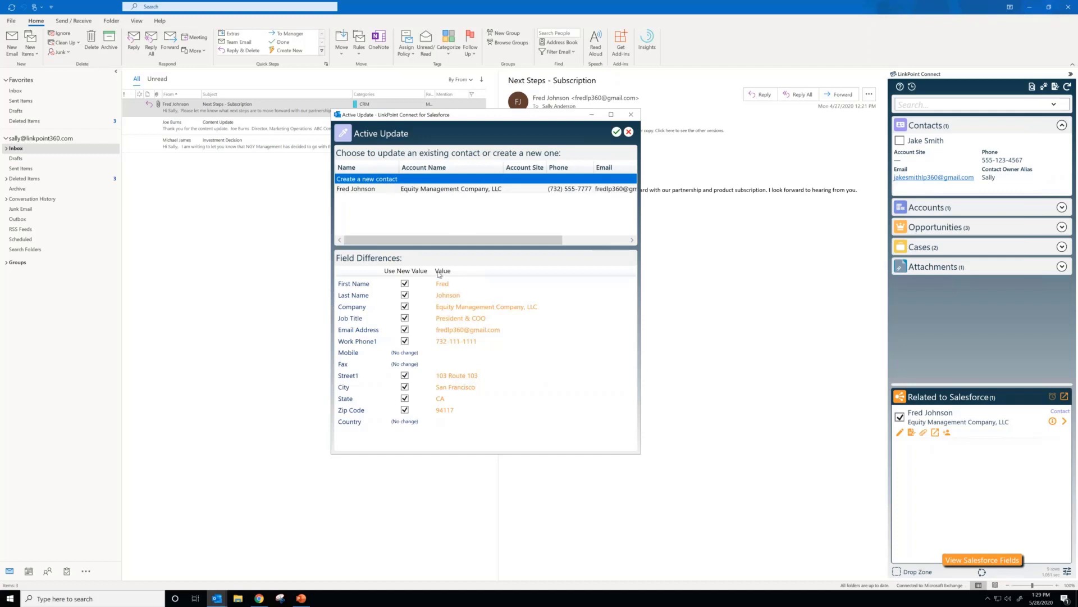
pyautogui.click(375, 191)
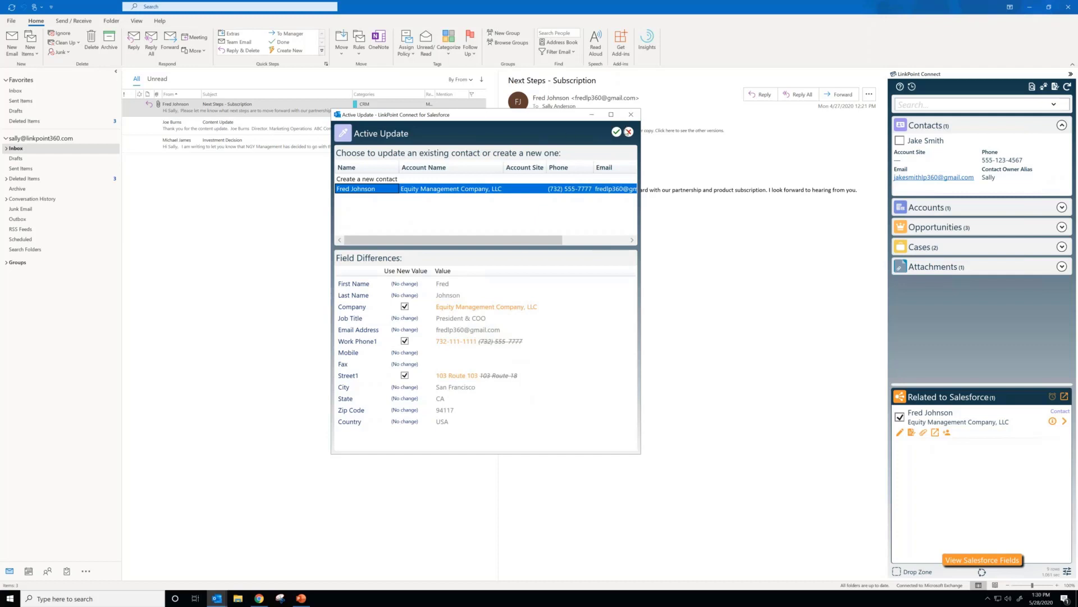
pyautogui.click(629, 132)
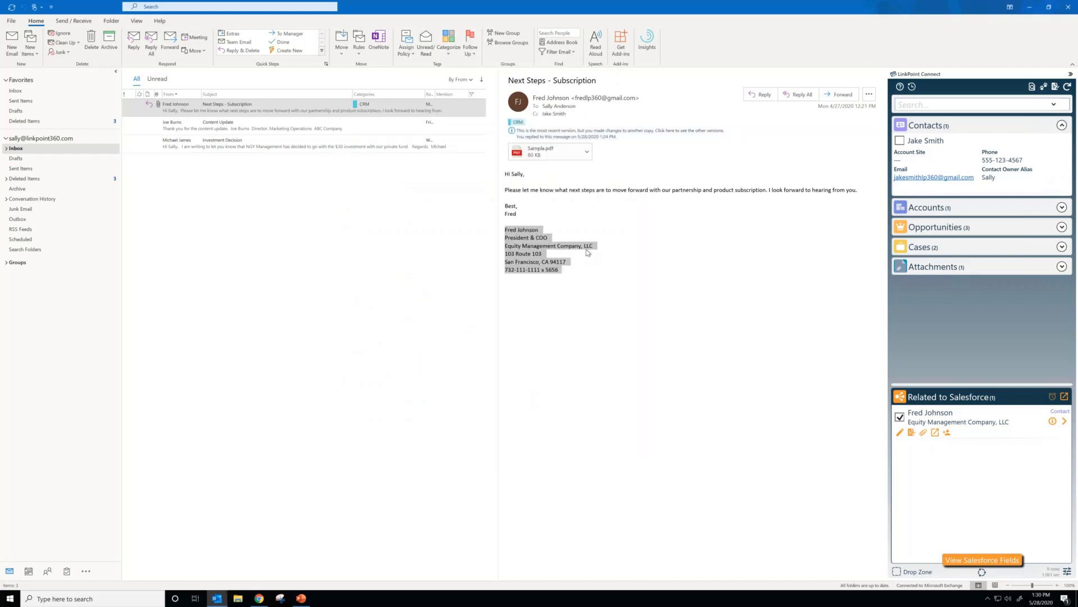
pyautogui.click(591, 254)
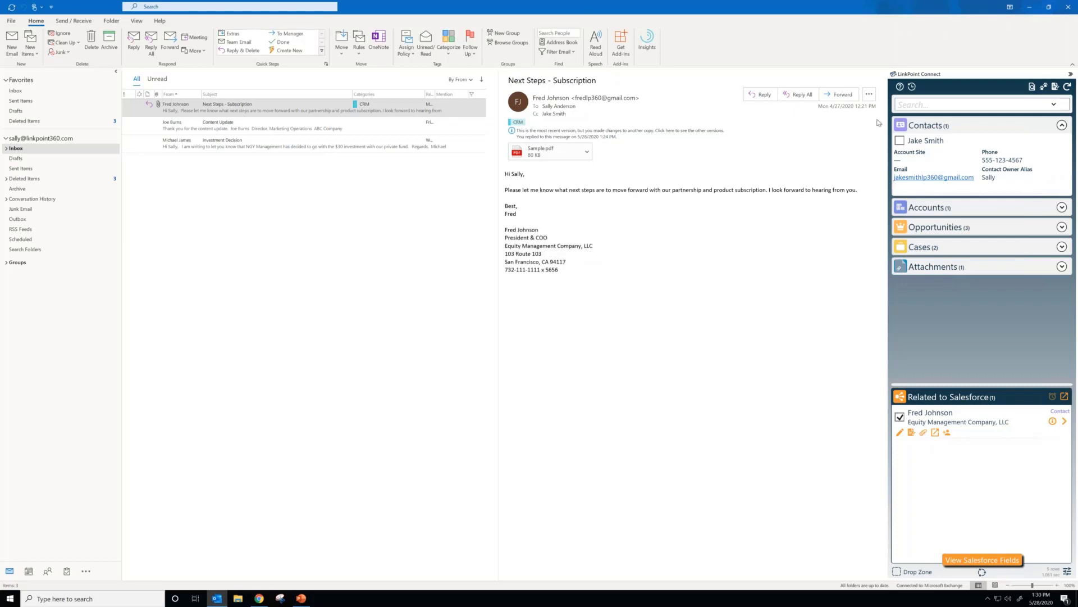
# Step: Bring up a blank Create Opportunity form from the side panel's new-record options, review its fields, and cancel it
pyautogui.click(1055, 86)
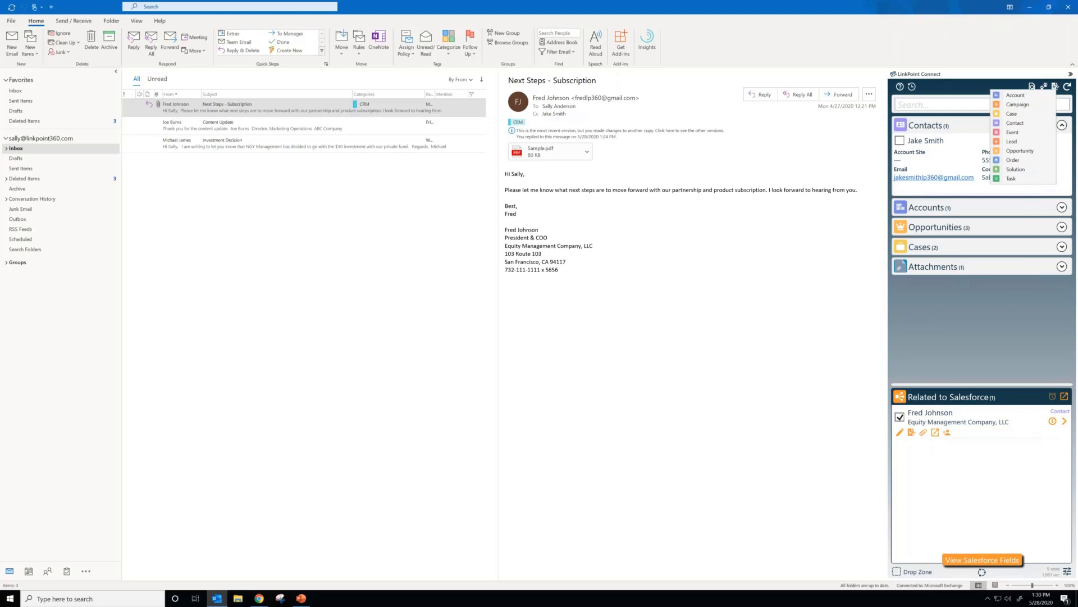
pyautogui.click(1030, 151)
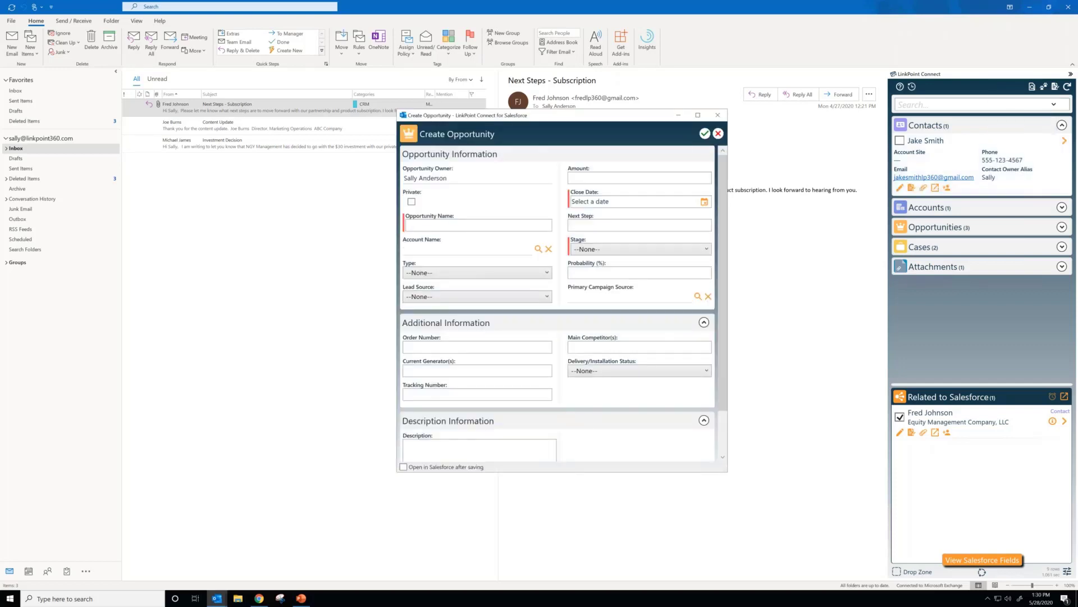
pyautogui.click(719, 134)
# Step: Bring up a blank Create Account form, check the available record types, and cancel the form
pyautogui.click(1055, 87)
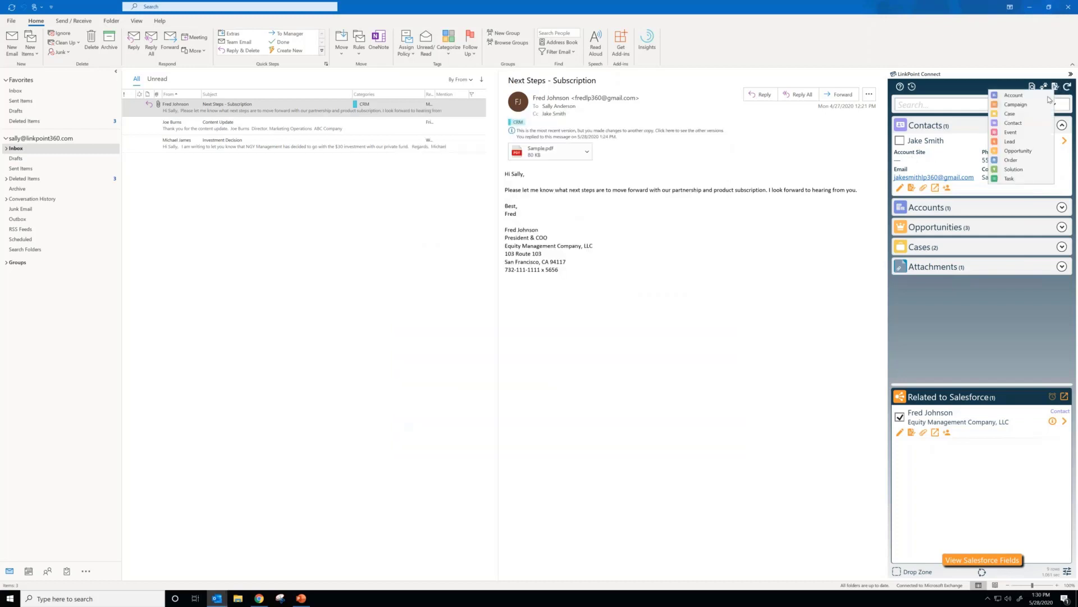
pyautogui.click(1047, 97)
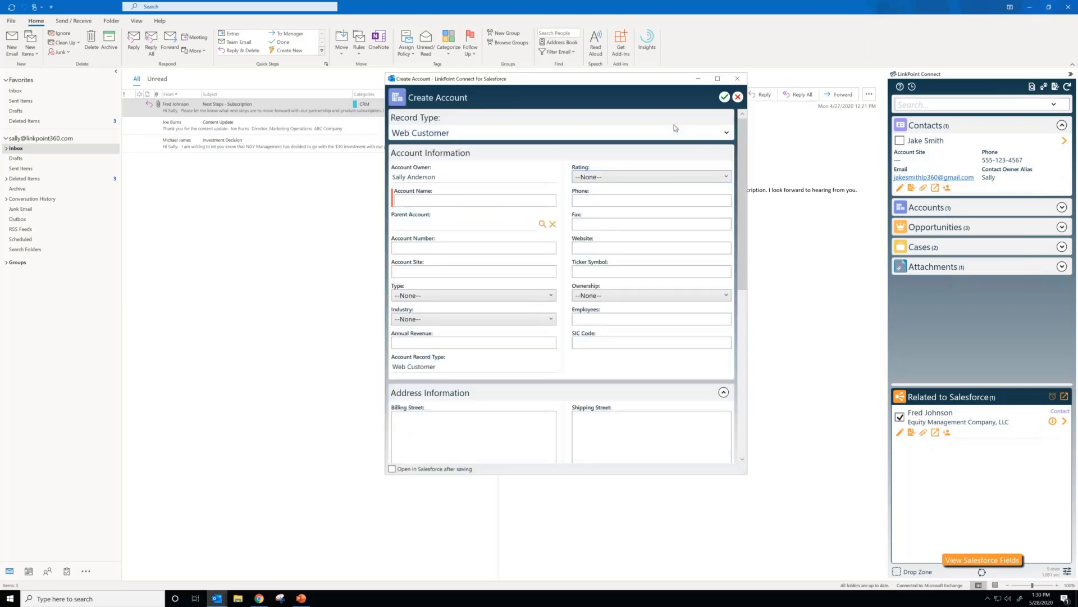
pyautogui.click(726, 134)
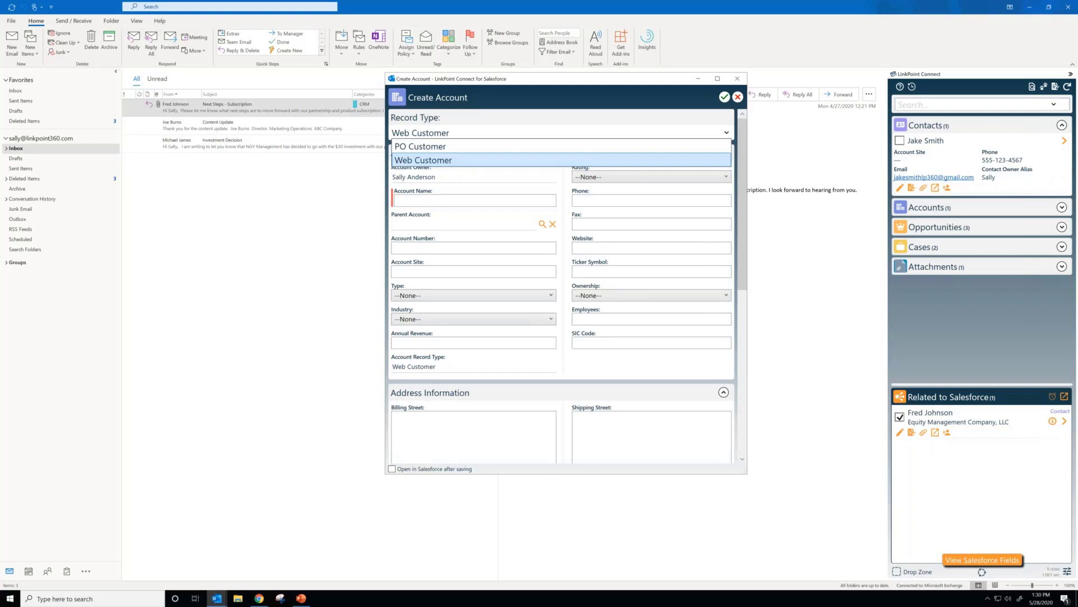
pyautogui.click(736, 98)
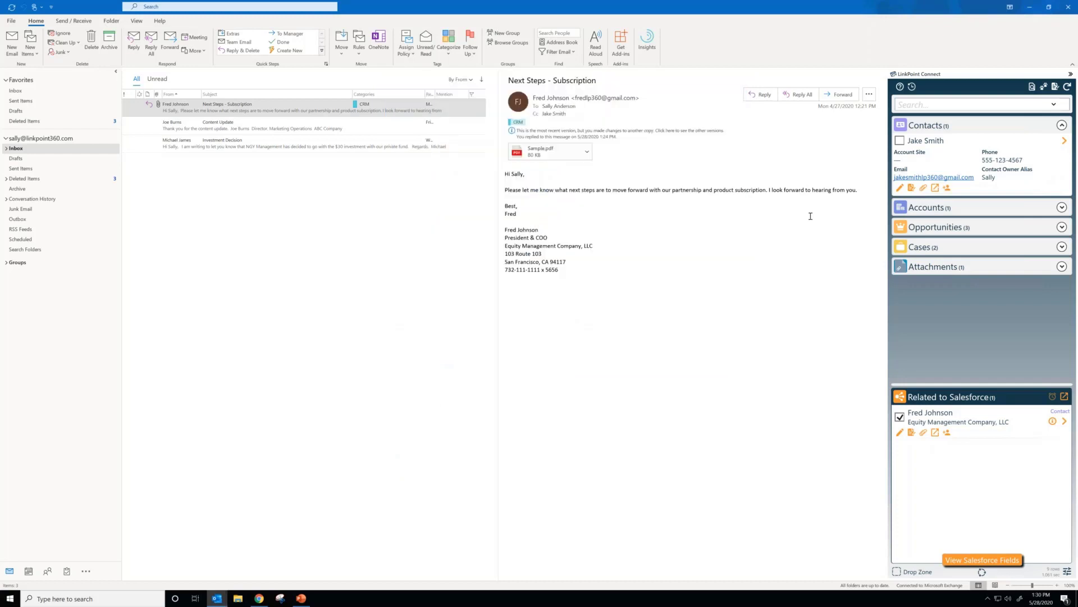
# Step: Bring up a new task form from the matched Cc contact, review its prefilled email details, and cancel it
pyautogui.click(911, 188)
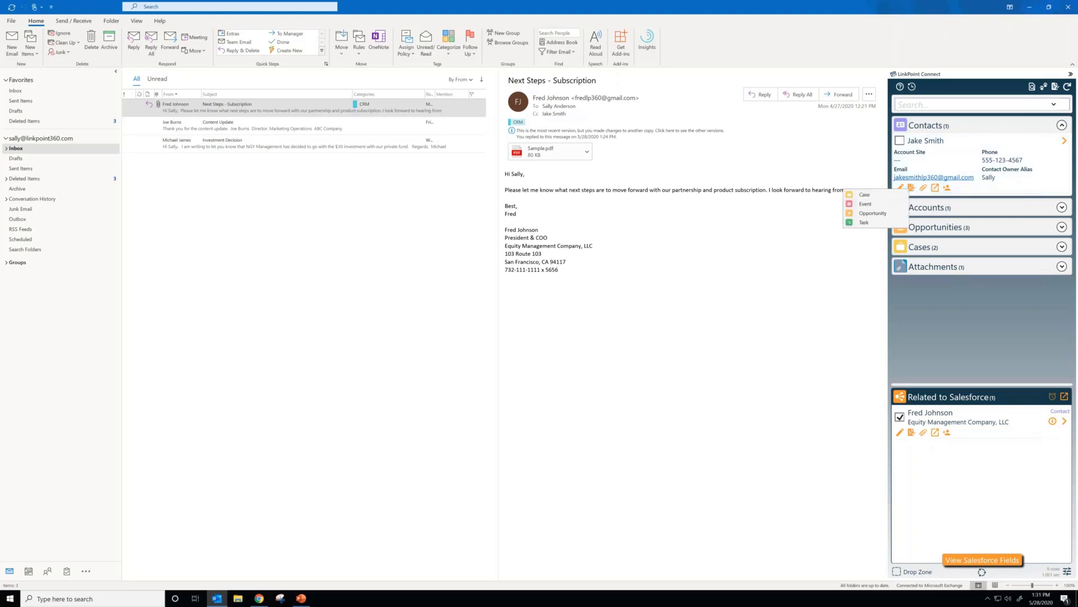
pyautogui.click(892, 223)
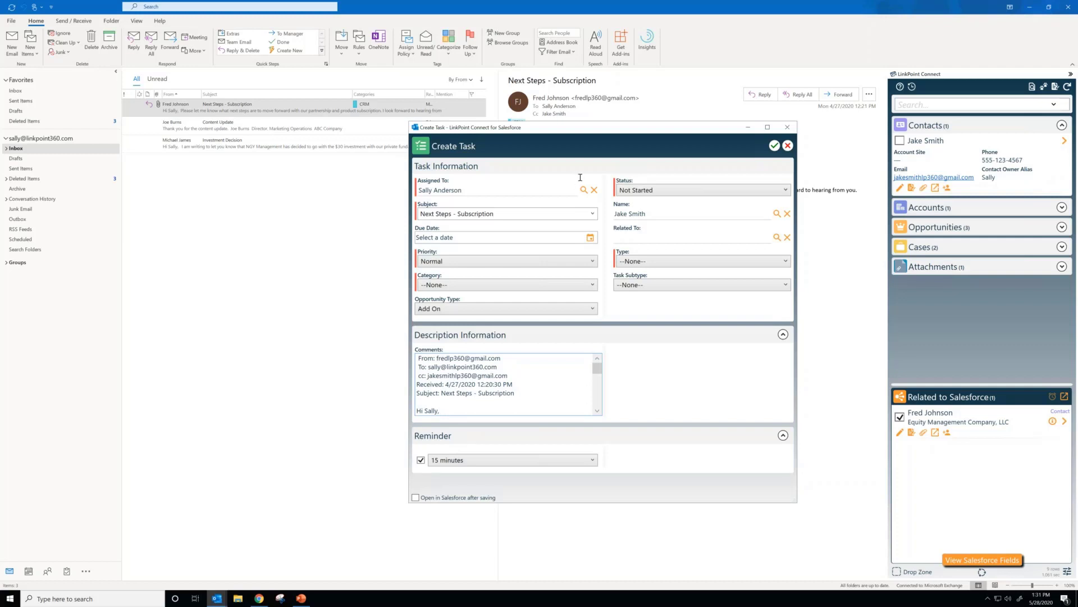
pyautogui.click(788, 146)
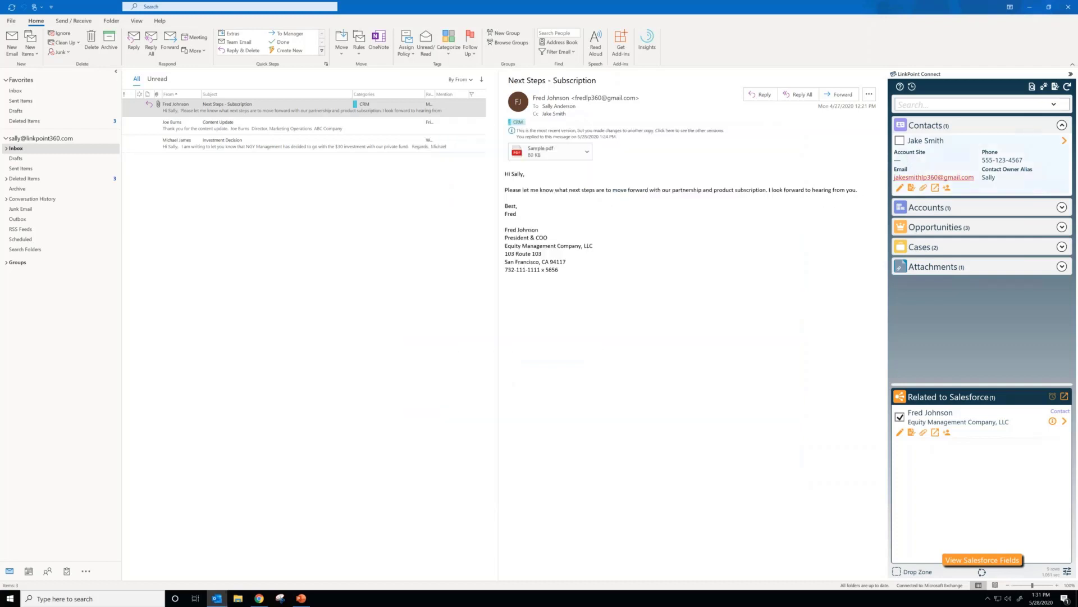
# Step: Review the matched account and opportunities in the search results, and check the Cc contact's edit form without saving
pyautogui.click(1062, 207)
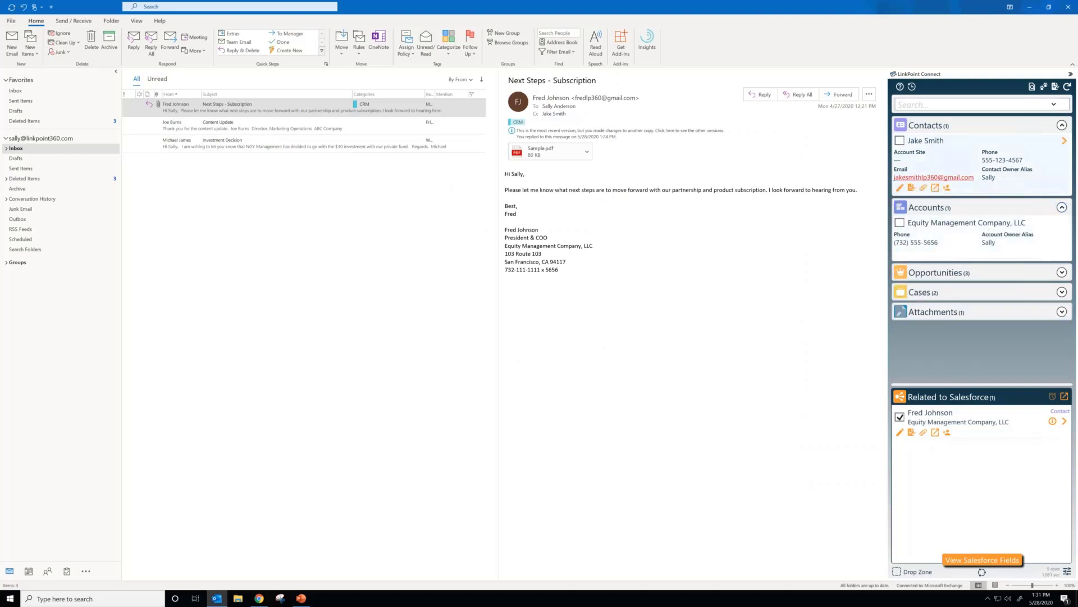
pyautogui.click(899, 188)
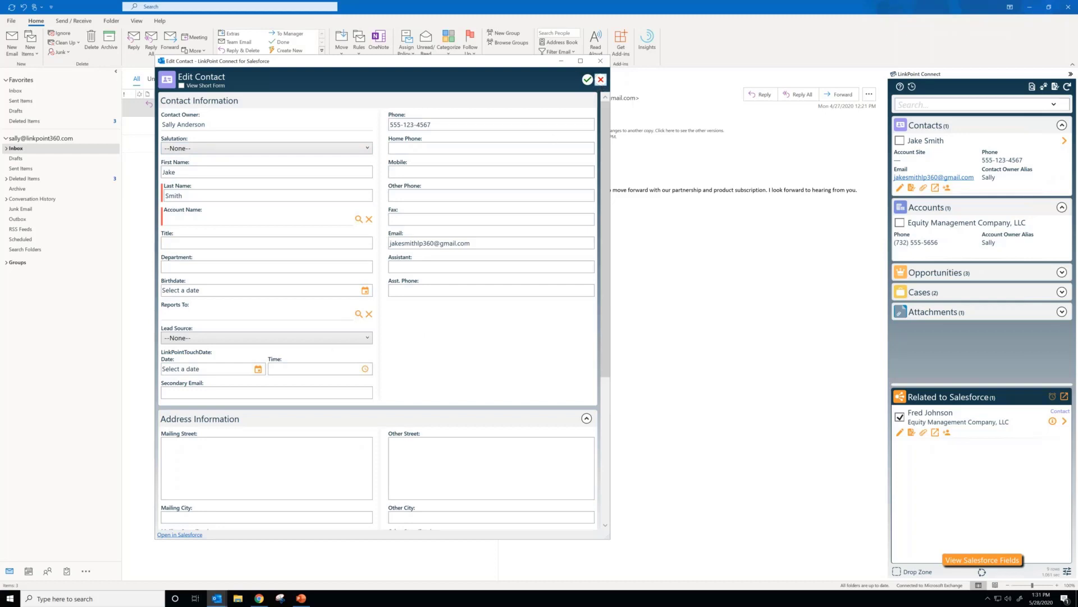
pyautogui.click(600, 79)
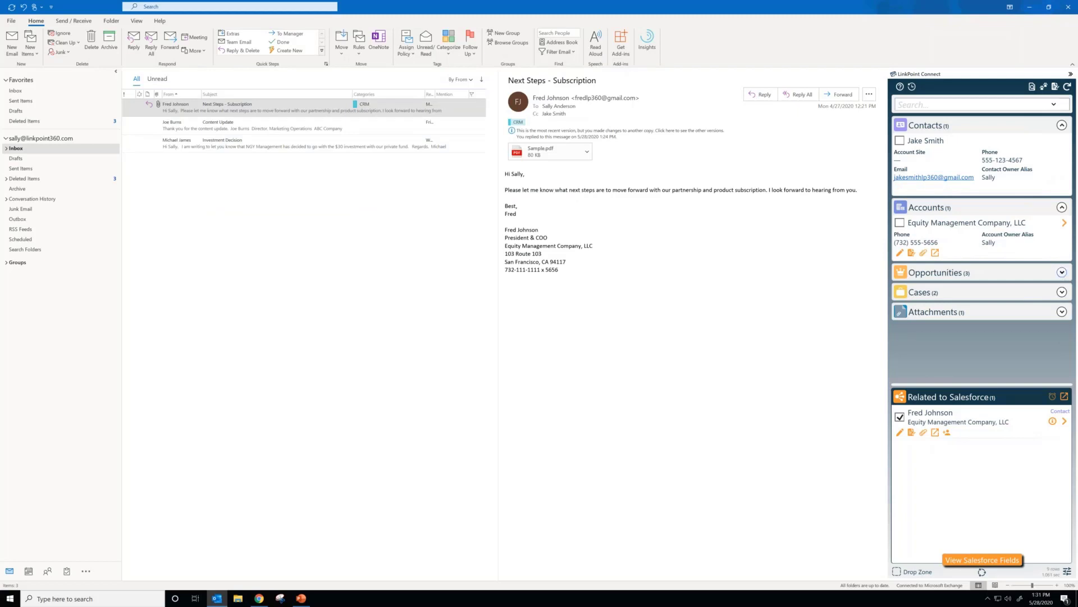
pyautogui.click(1061, 272)
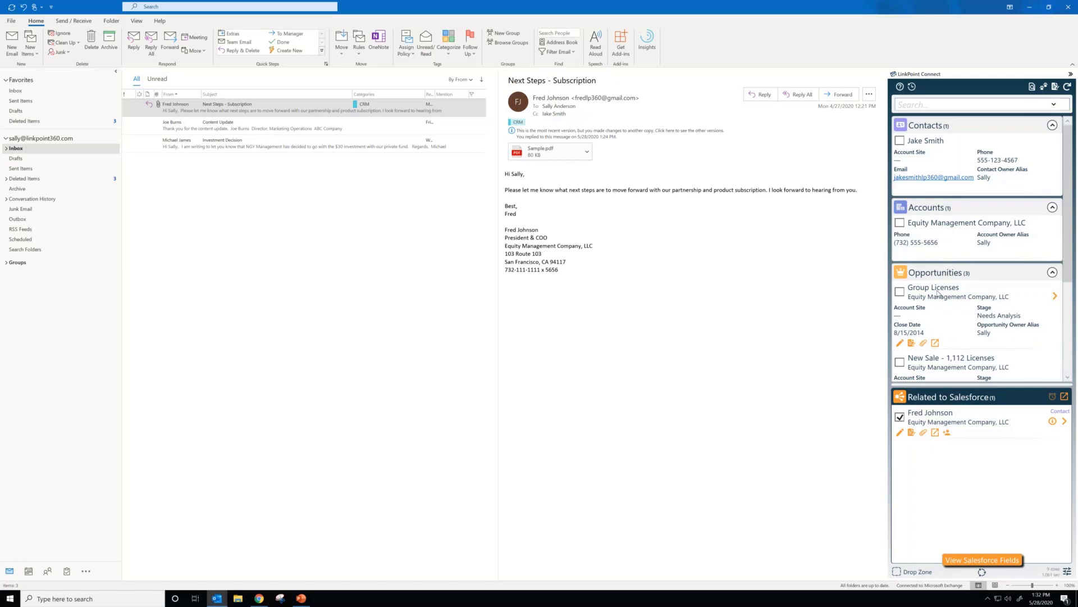
pyautogui.scroll(-1, 904, 347)
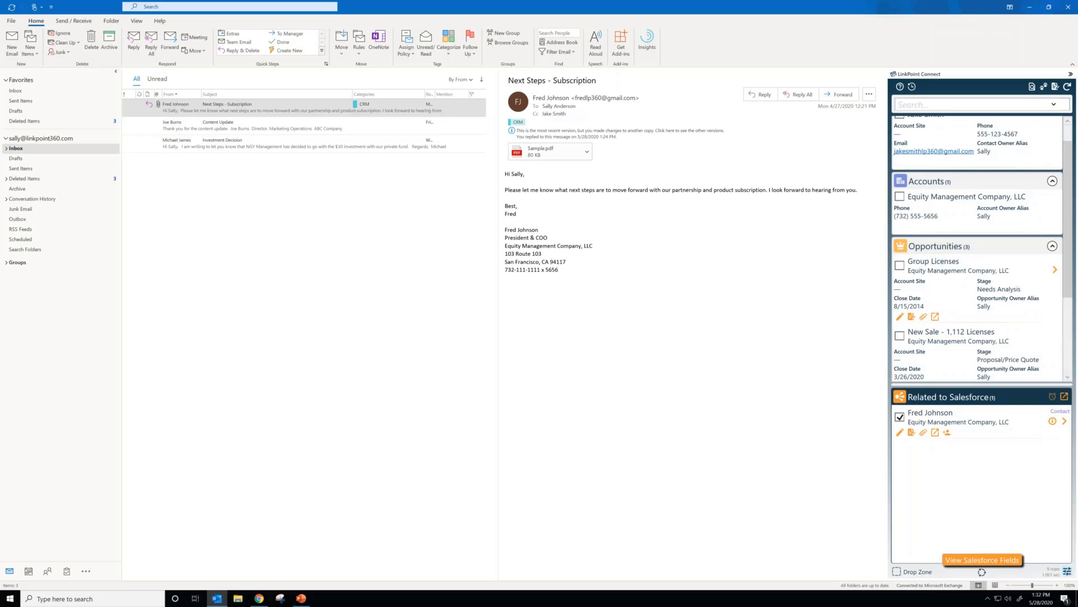
# Step: Turn on automatic selection of all email attachments in the General preferences, then review the Advanced preferences and close Preferences
pyautogui.click(1068, 571)
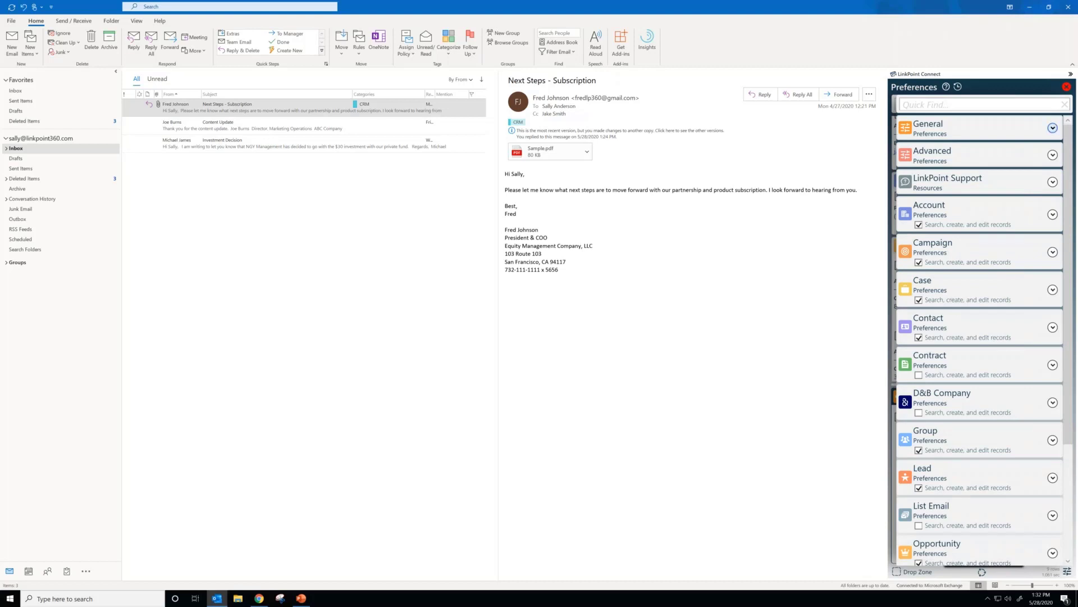
pyautogui.click(1053, 128)
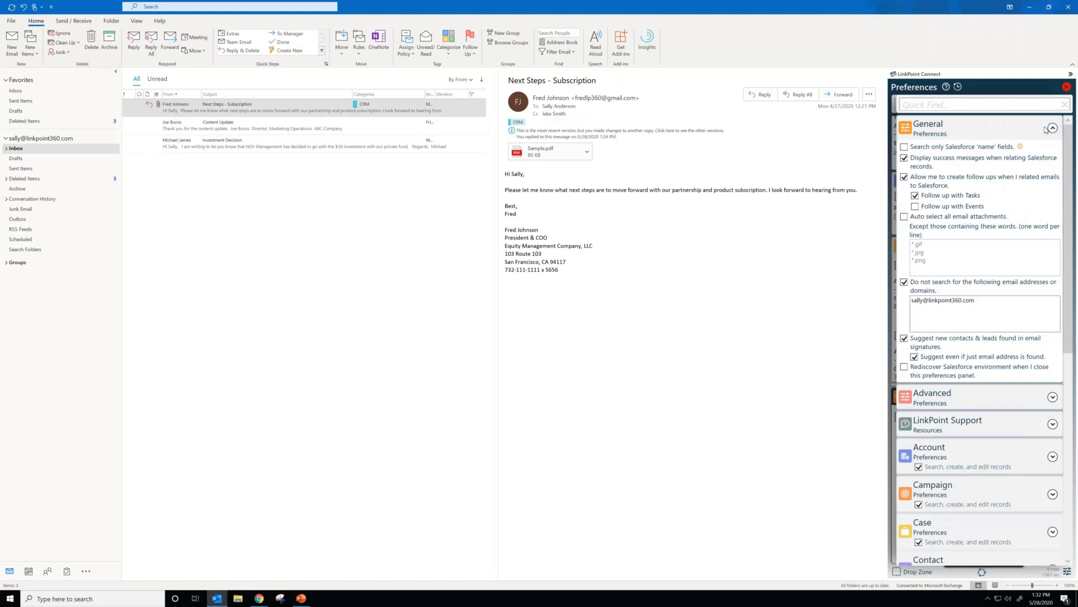
pyautogui.click(904, 218)
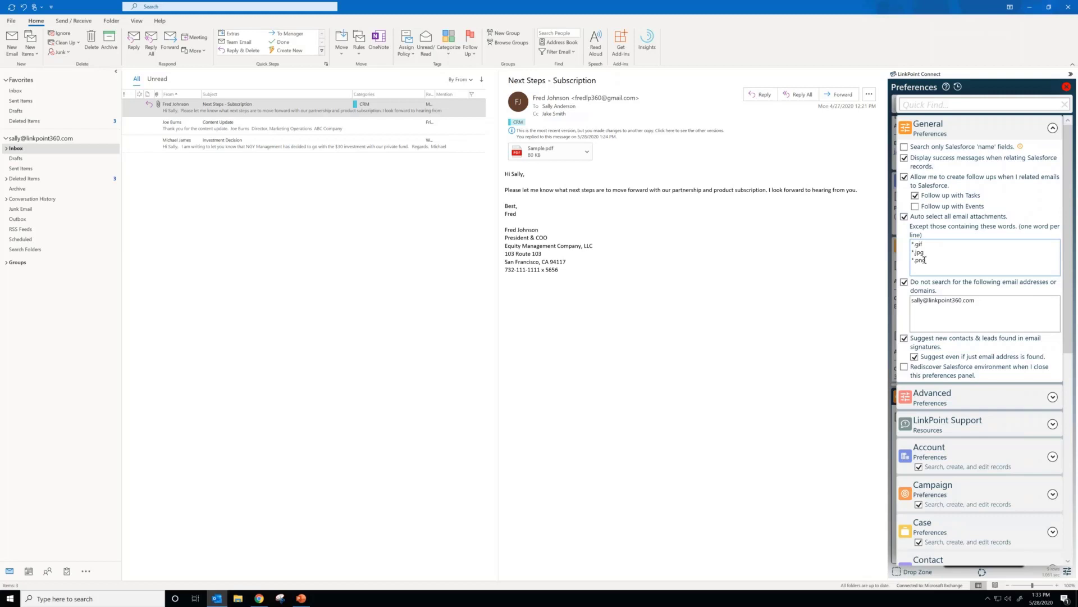
pyautogui.click(1052, 128)
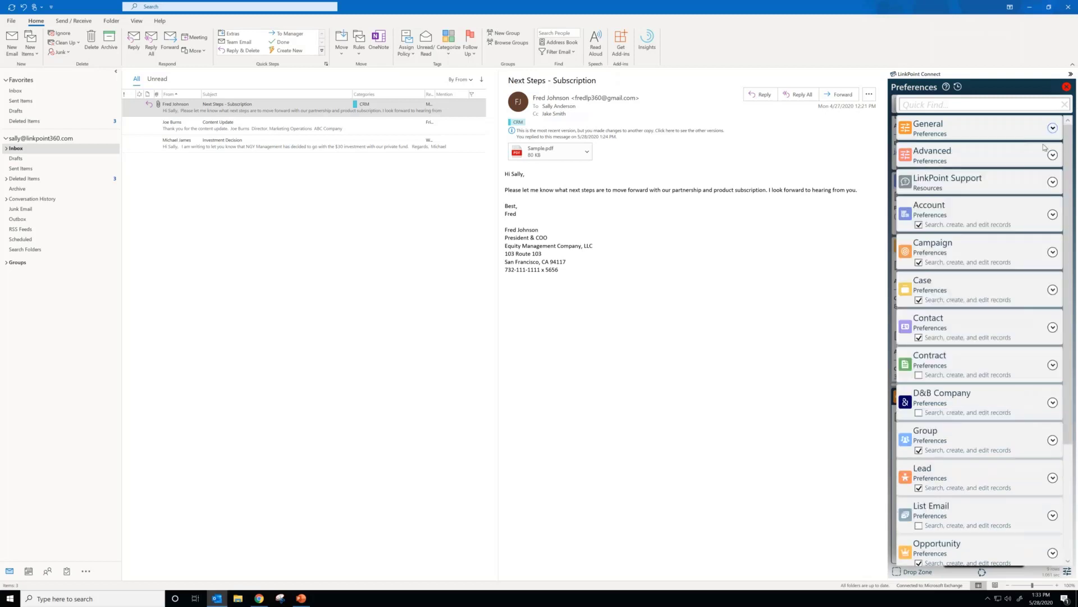
pyautogui.click(1052, 155)
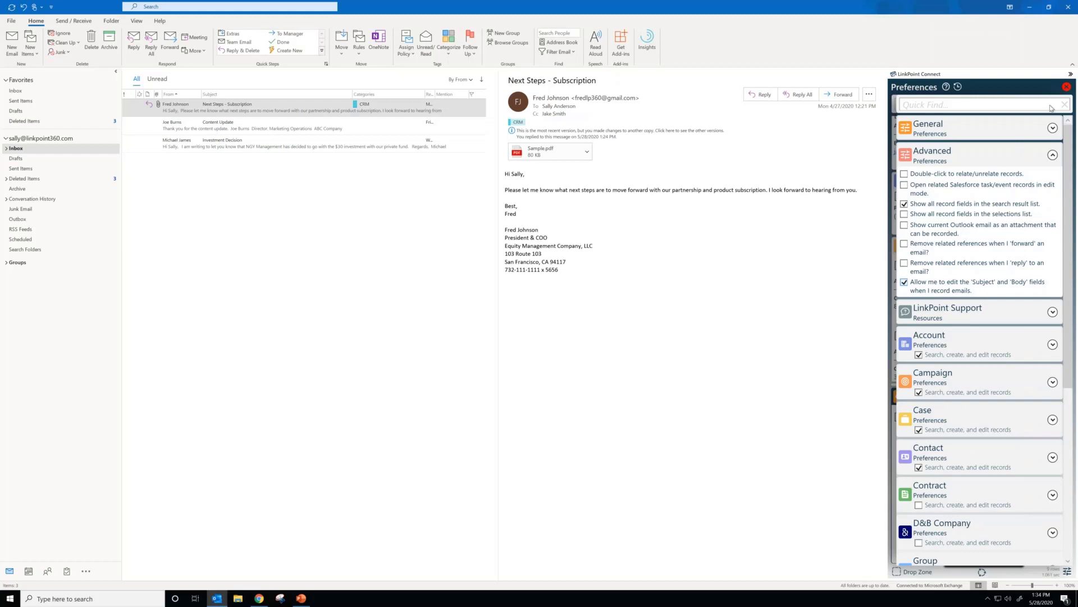
pyautogui.click(1066, 87)
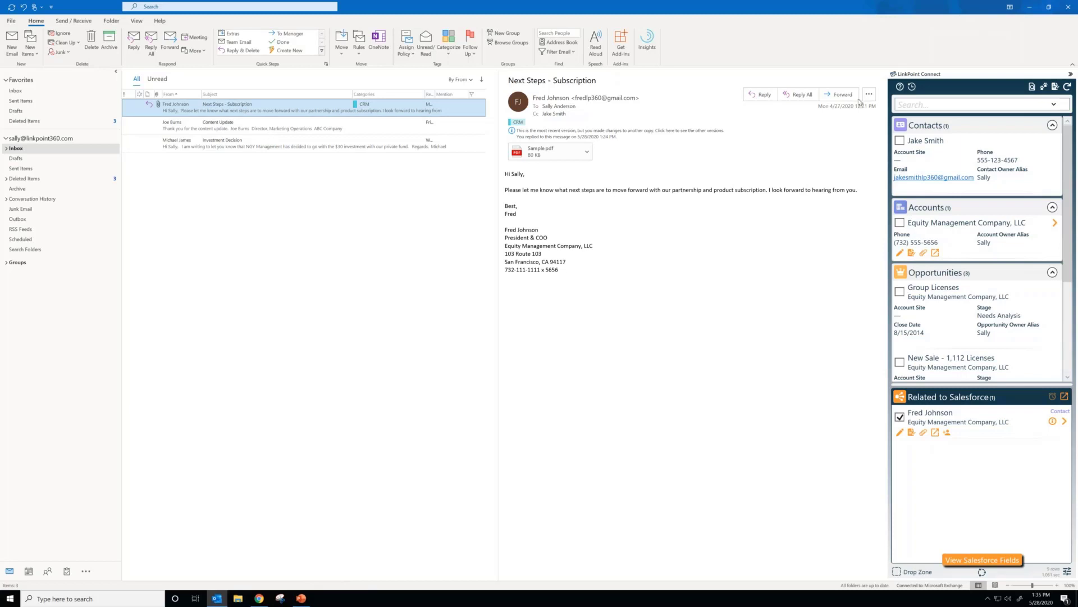
# Step: Switch to the Elevate Your Integration Webinar presentation in PowerPoint and start the slide show from the Meeting Recap slide
pyautogui.click(1029, 8)
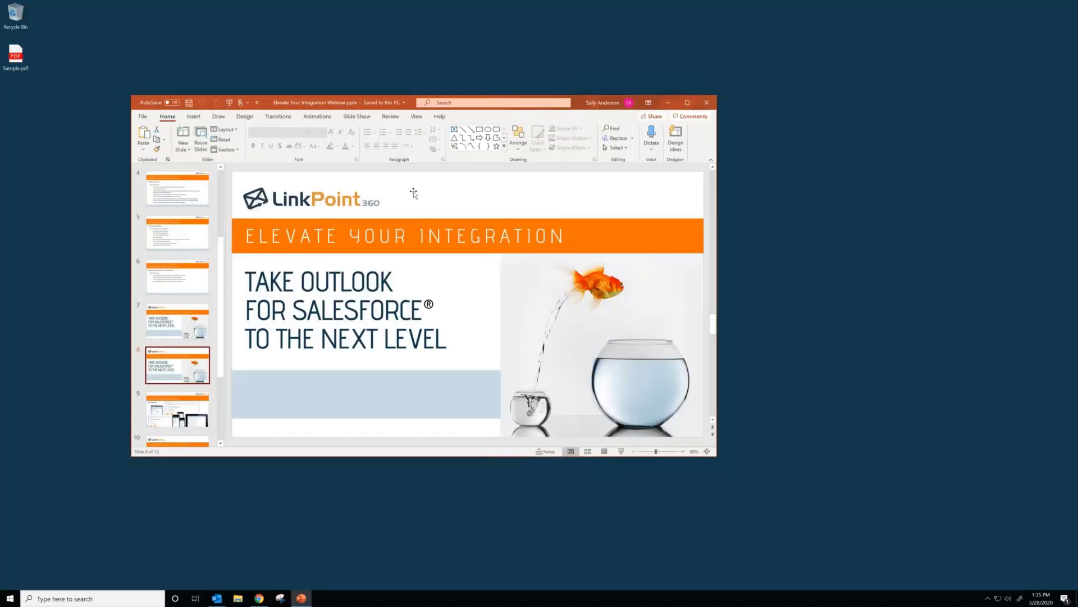
pyautogui.scroll(-1, 190, 369)
pyautogui.click(188, 382)
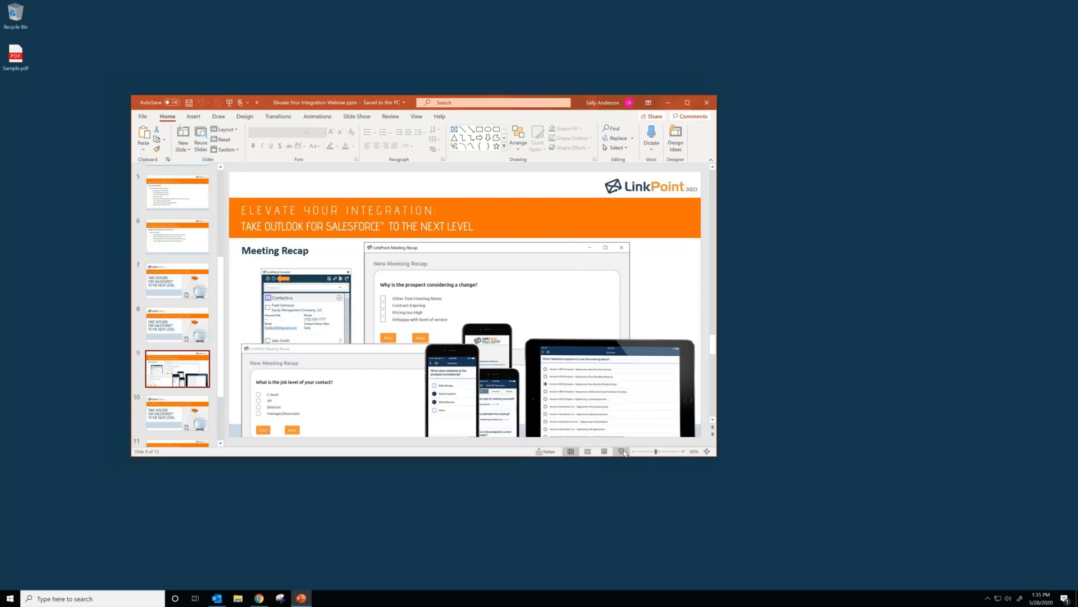
pyautogui.click(623, 451)
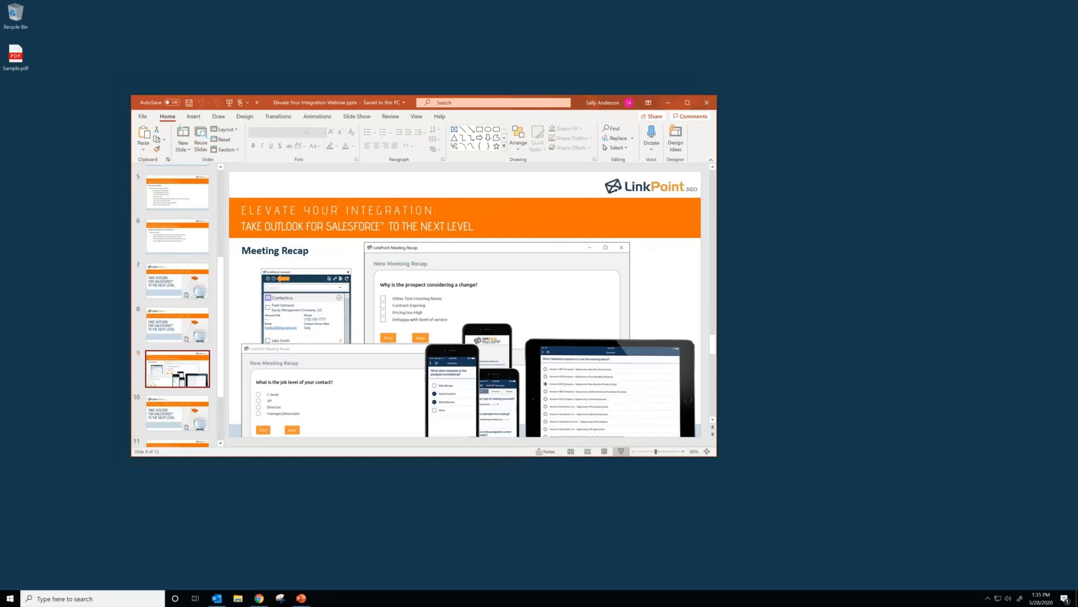
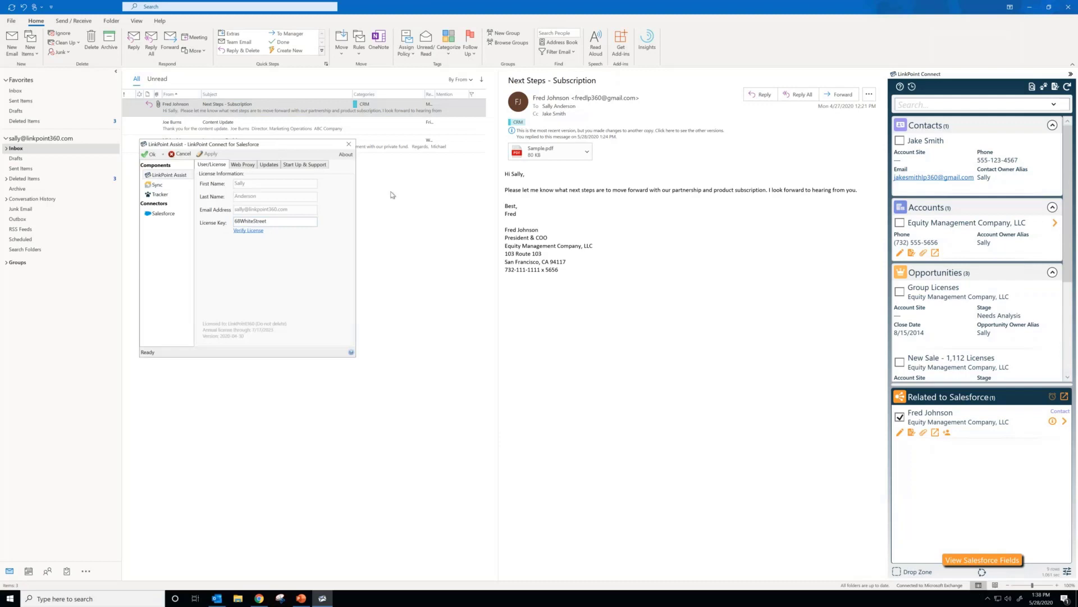
# Step: Review the Sync Jobs settings in LinkPoint Assist and the available synchronization processes for Salesforce and Outlook, without changing the selected process
pyautogui.moveTo(275, 145); pyautogui.dragTo(529, 226)
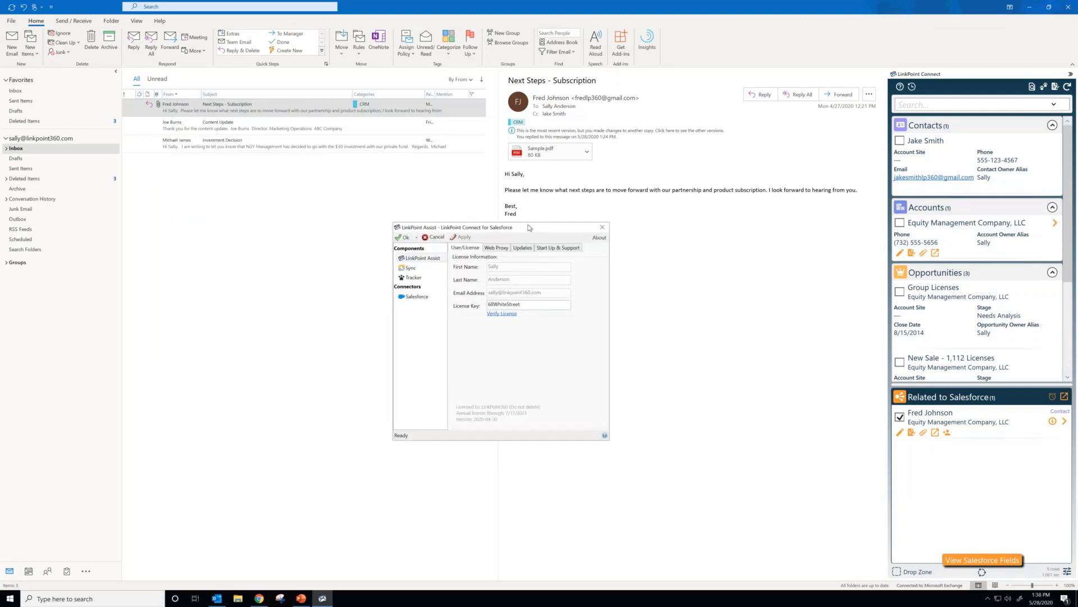
pyautogui.click(438, 268)
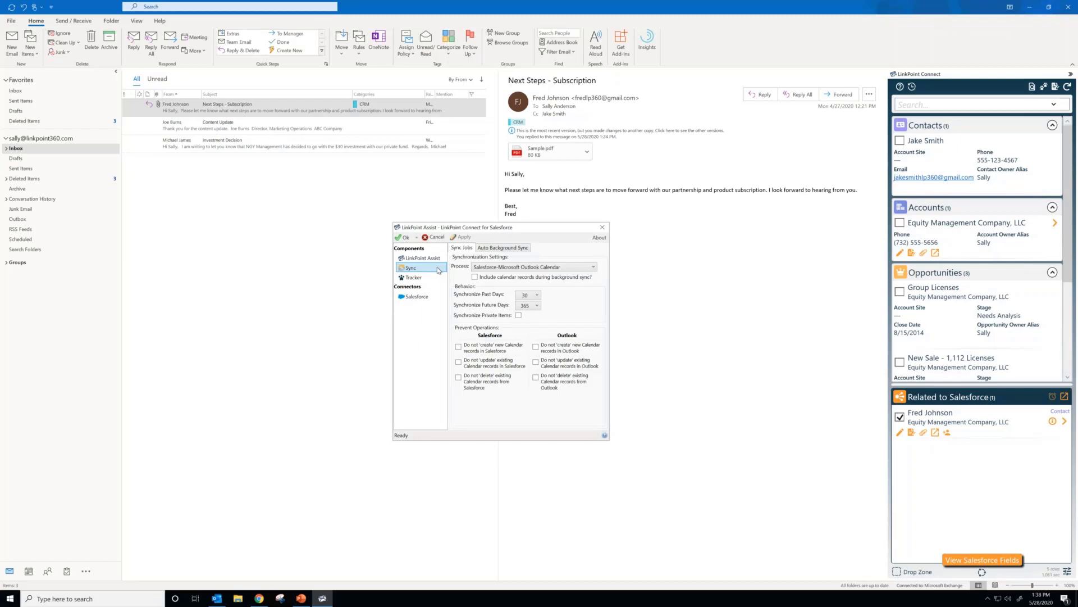
pyautogui.click(557, 268)
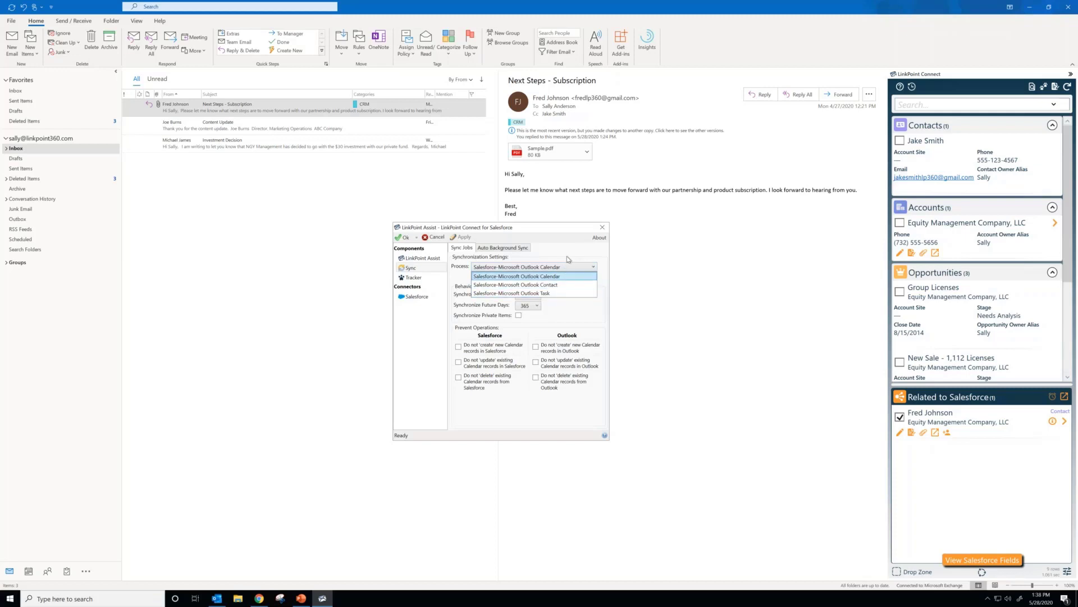
pyautogui.click(569, 259)
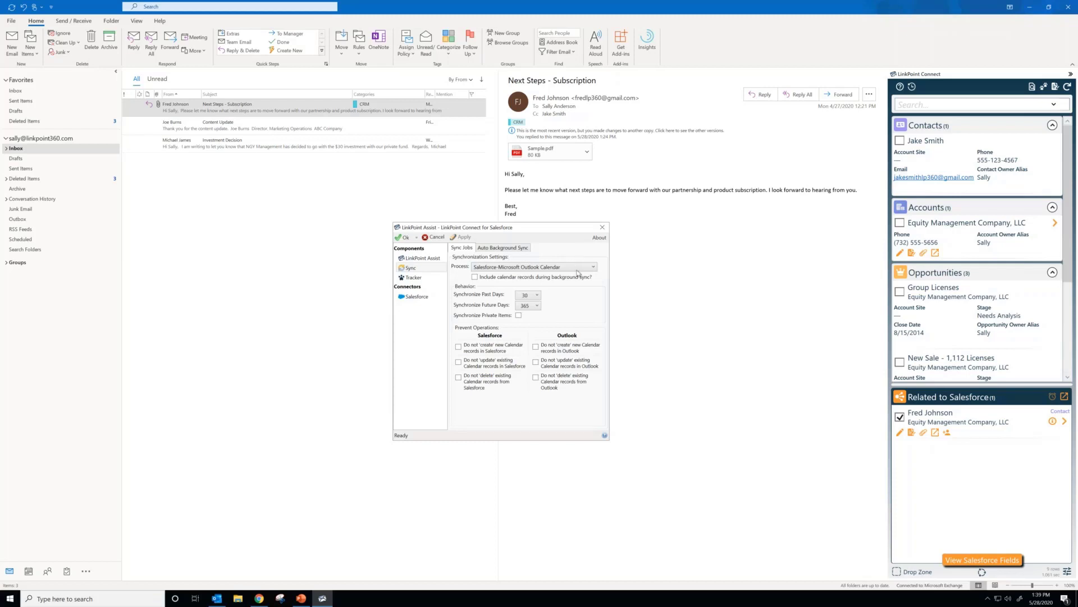
pyautogui.click(578, 268)
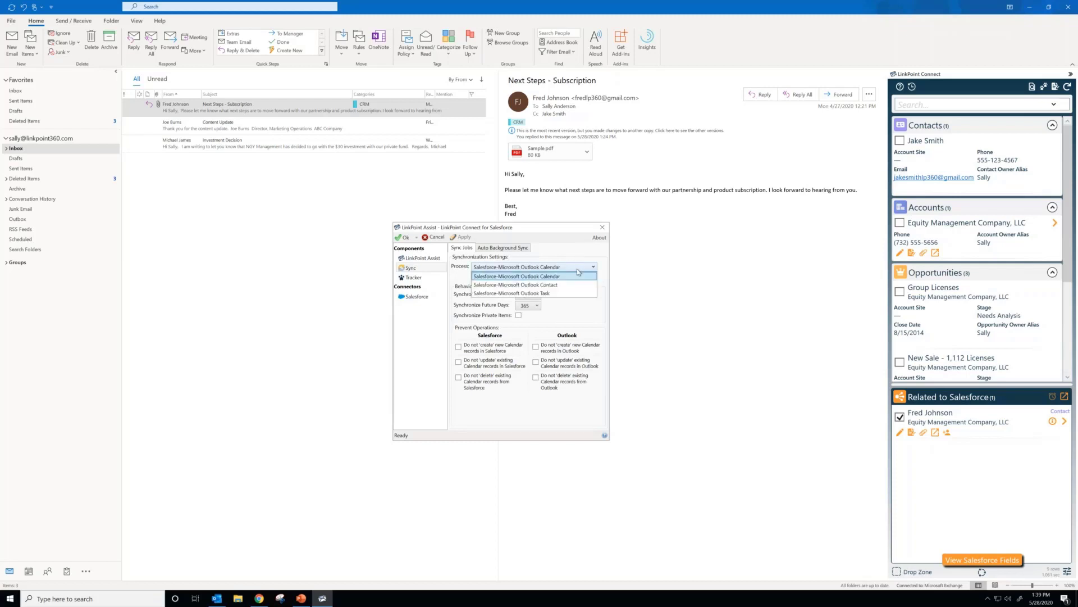
pyautogui.click(548, 241)
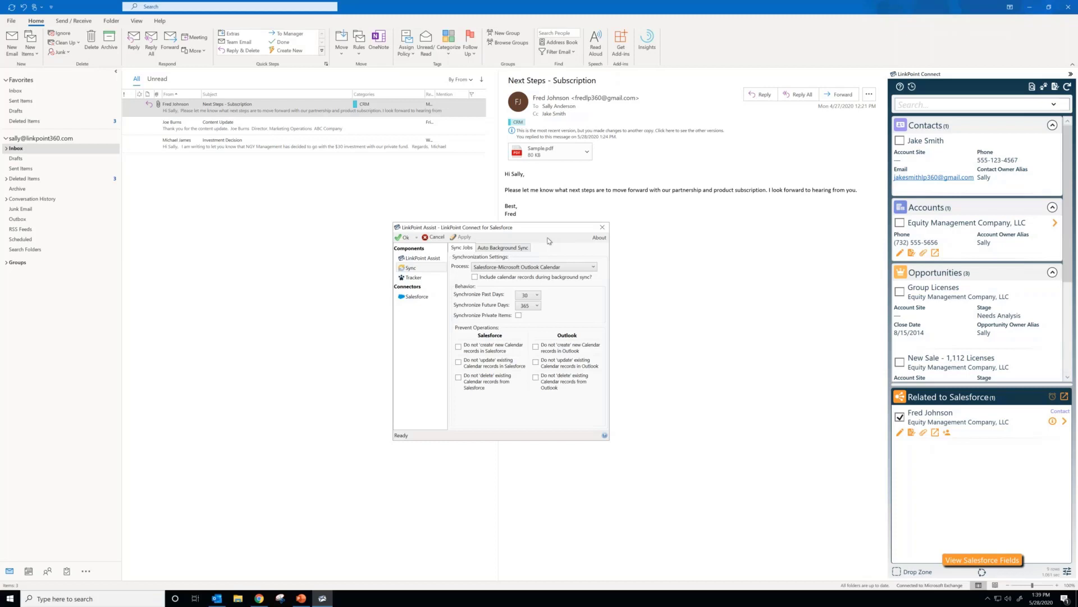
pyautogui.click(649, 294)
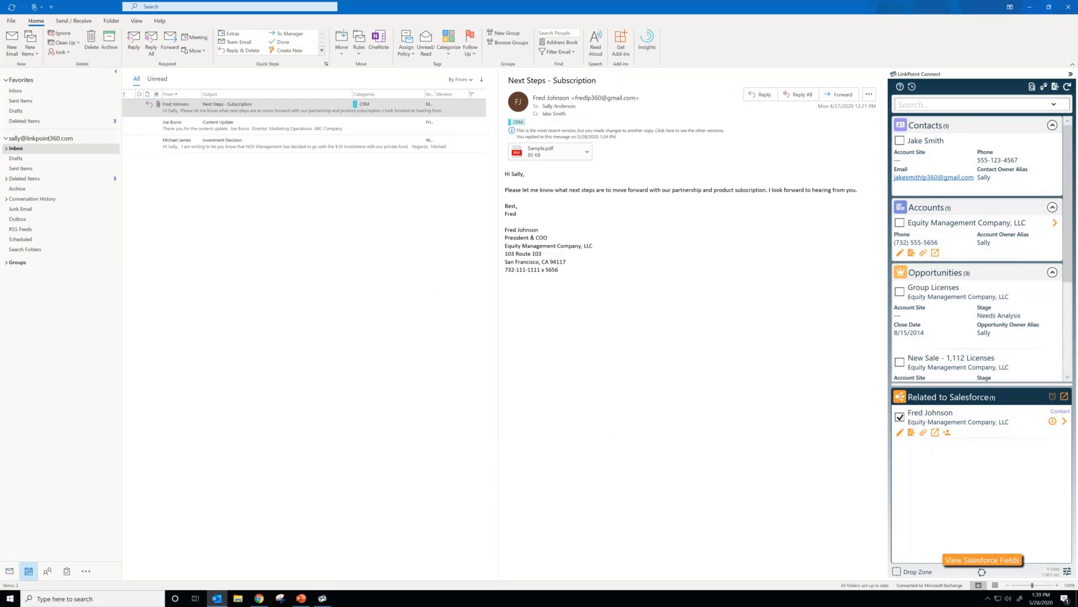
# Step: Switch to the calendar and start a new meeting on Thursday, May 28, 2020
pyautogui.click(28, 571)
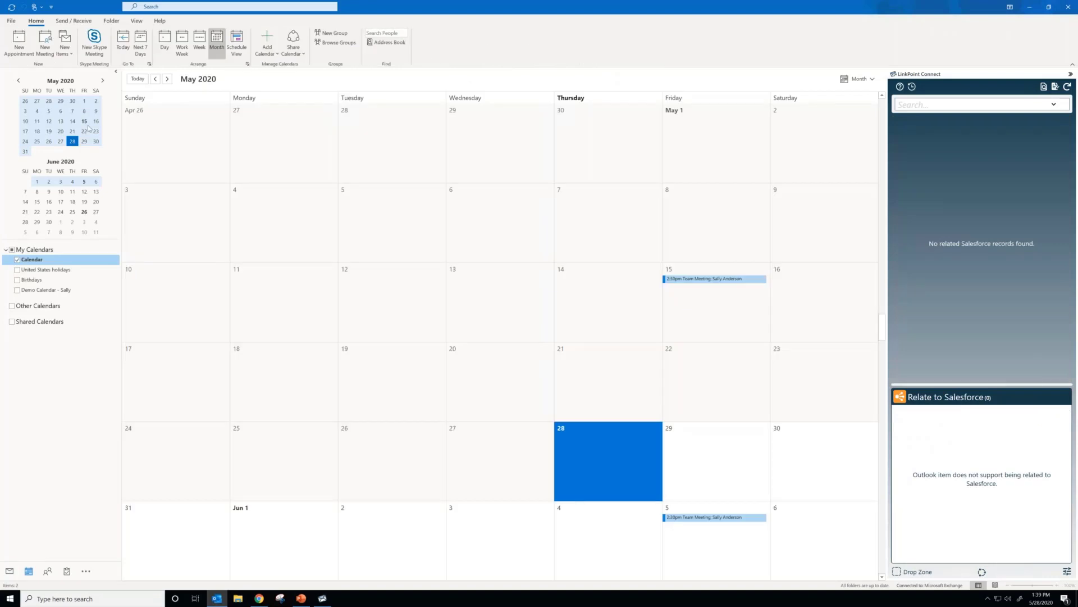
pyautogui.click(611, 443)
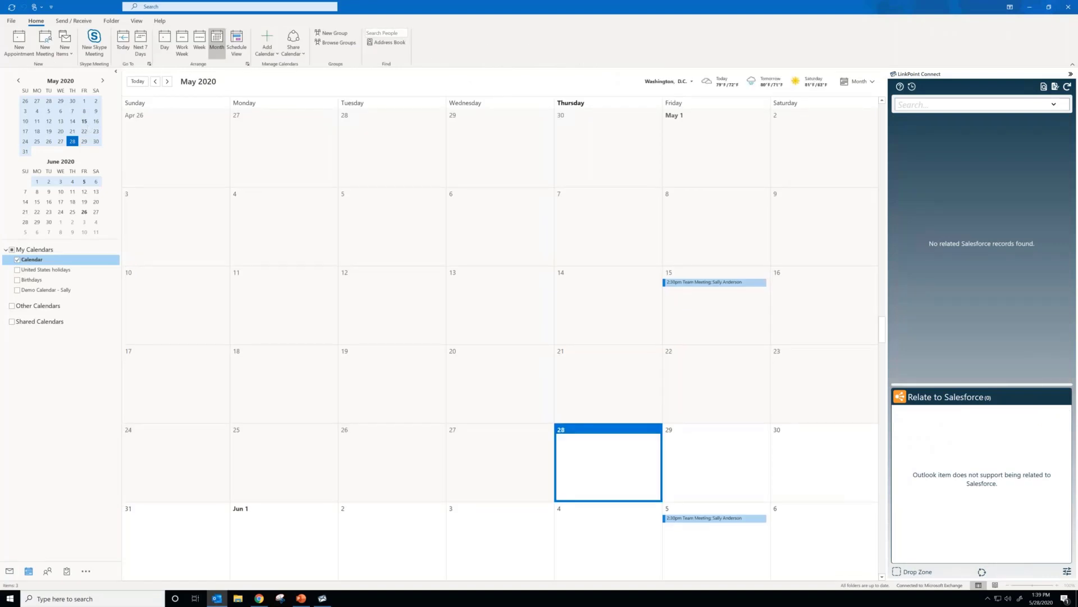
pyautogui.click(44, 42)
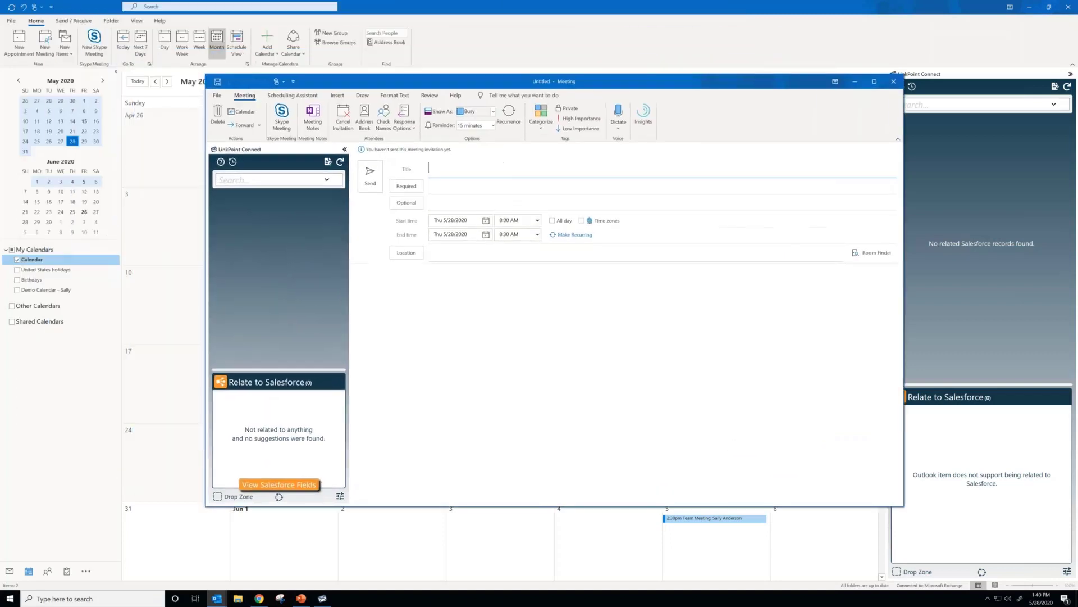
# Step: Title the meeting "Quick Test" and add the email sender as required attendee and the Cc contact as optional attendee
pyautogui.write('Quick Test')
pyautogui.press('Tab')
pyautogui.write('Fred')
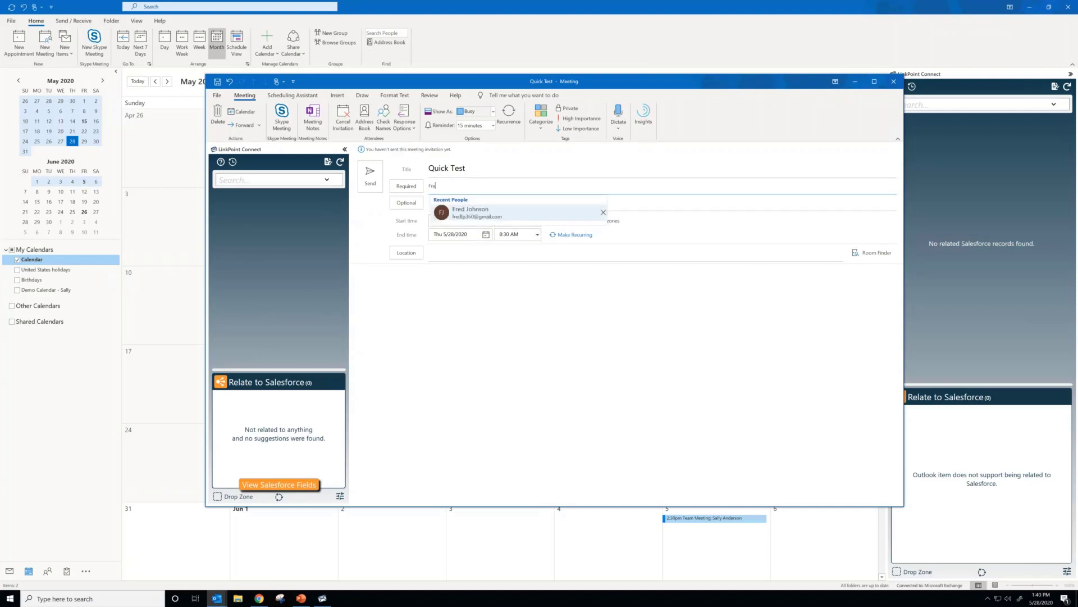
pyautogui.click(495, 212)
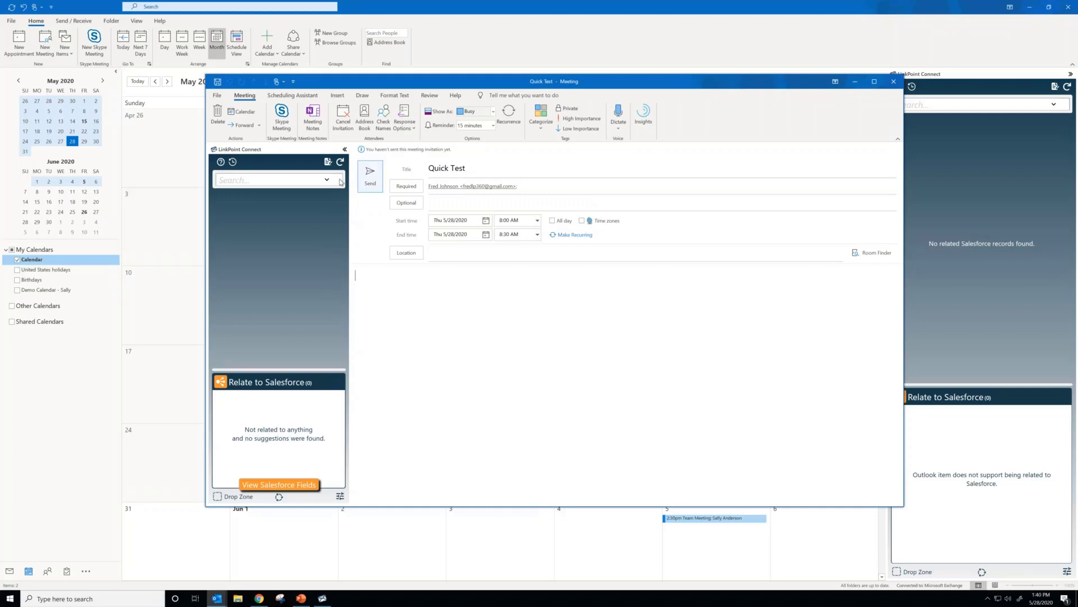
pyautogui.click(471, 201)
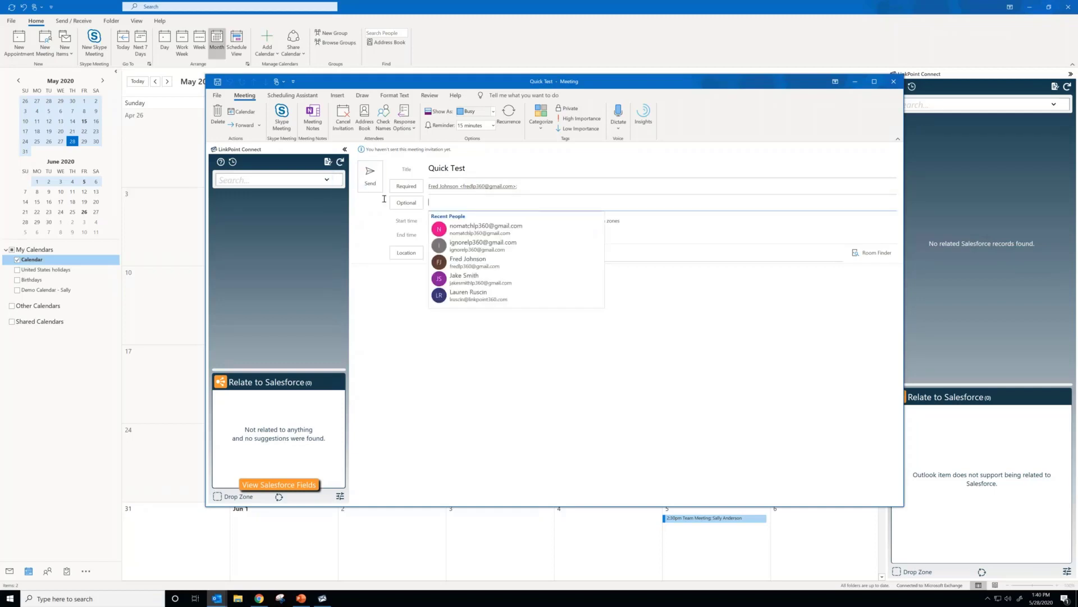
pyautogui.click(513, 281)
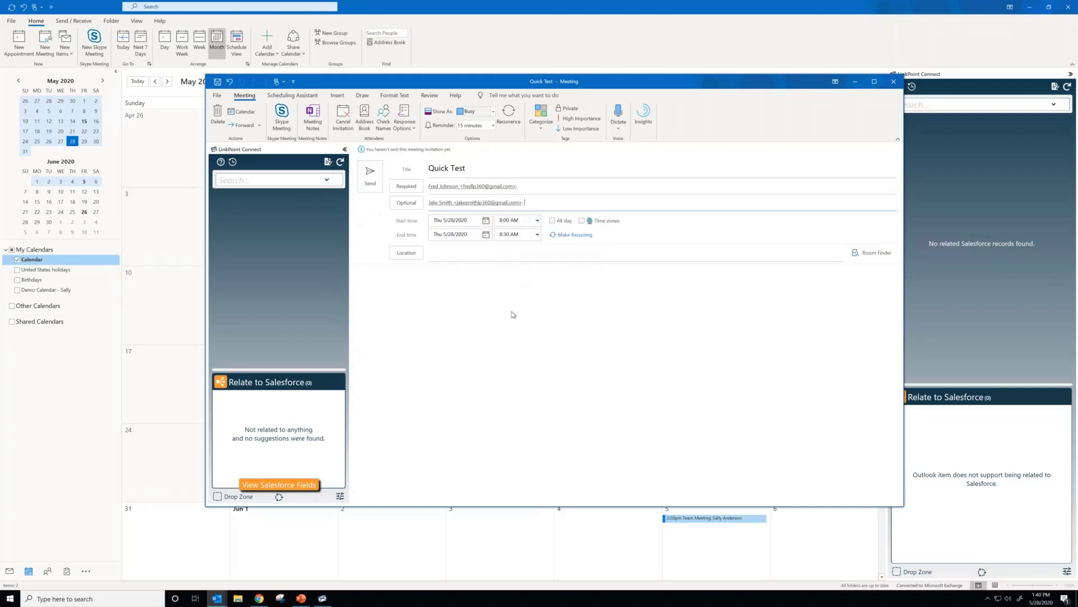
# Step: Search Salesforce for the required attendee by first name and select the matching contact to relate to the meeting
pyautogui.click(236, 179)
pyautogui.write('fred')
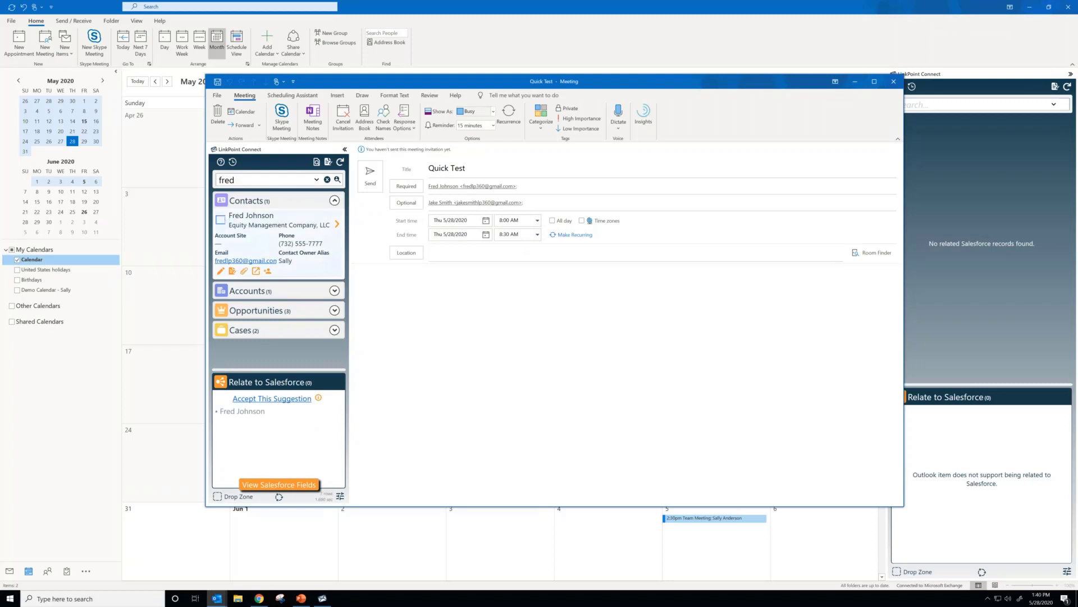
pyautogui.click(221, 220)
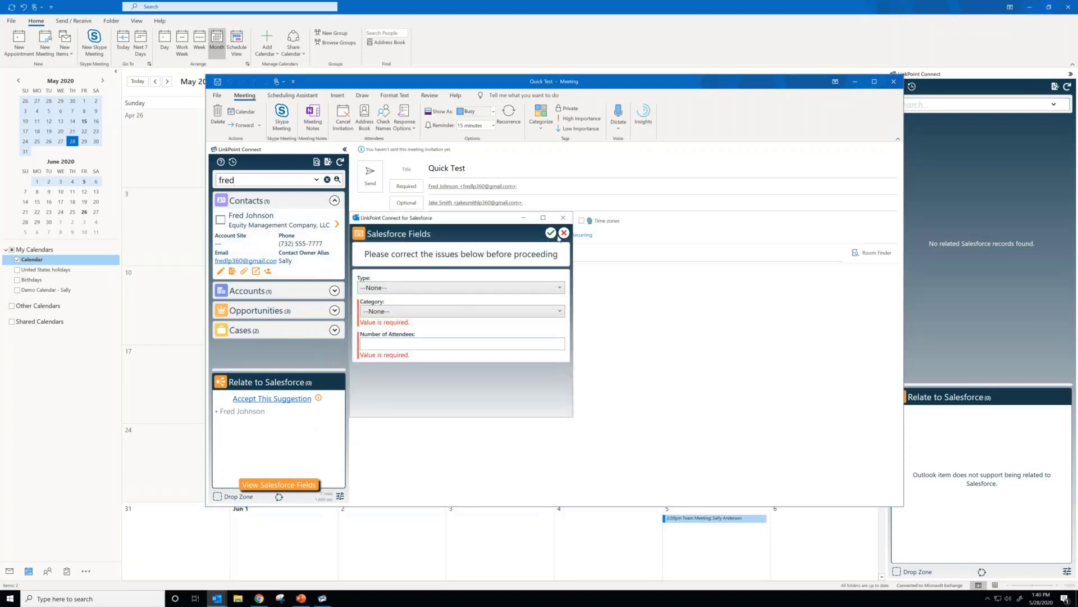
# Step: Fill in the meeting's Salesforce fields with Type Meeting, Category Demo and 4 attendees, and save them to relate the contact
pyautogui.moveTo(447, 220); pyautogui.dragTo(454, 255)
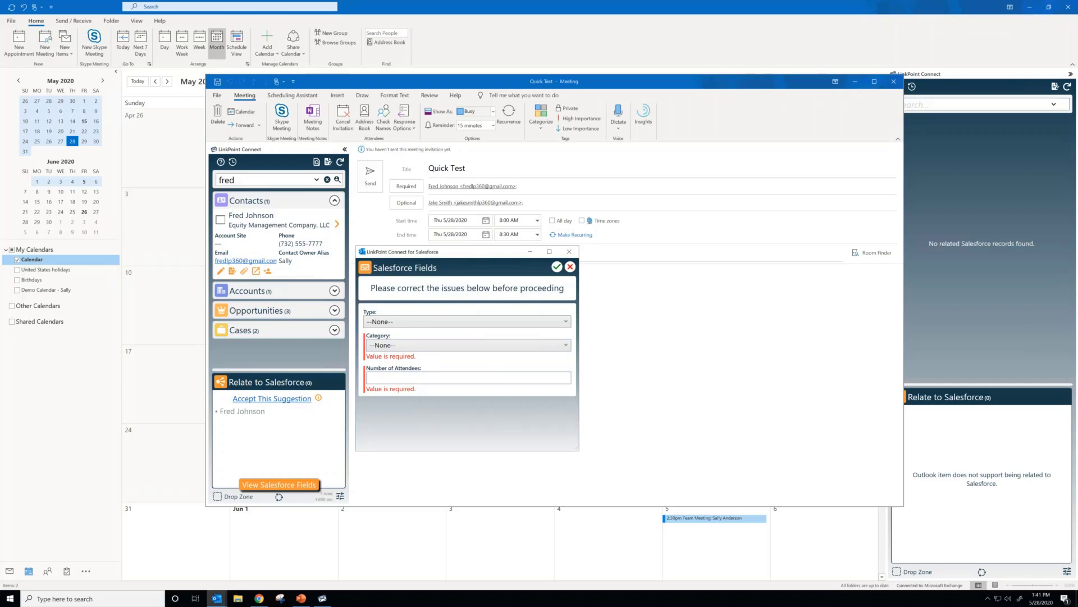
pyautogui.click(460, 326)
pyautogui.click(461, 357)
pyautogui.click(460, 346)
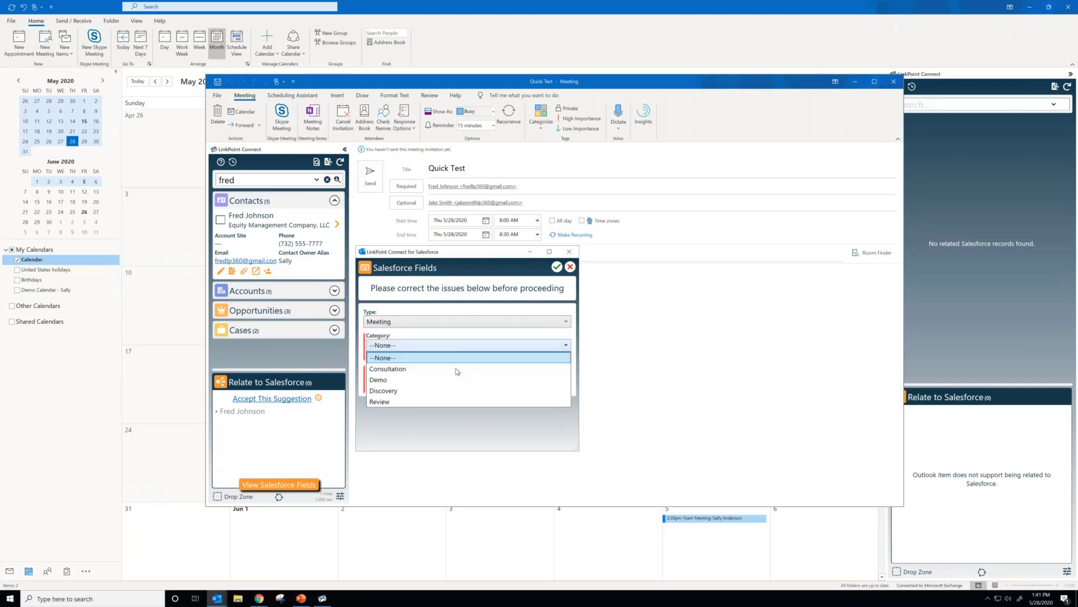
pyautogui.click(454, 379)
pyautogui.click(453, 377)
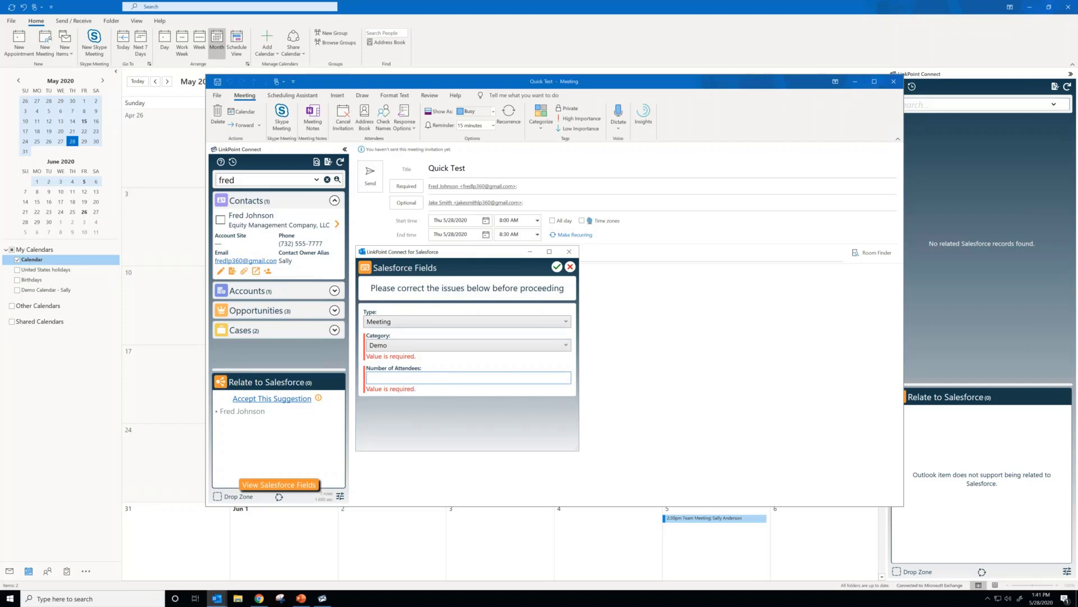
pyautogui.write('4')
pyautogui.click(556, 267)
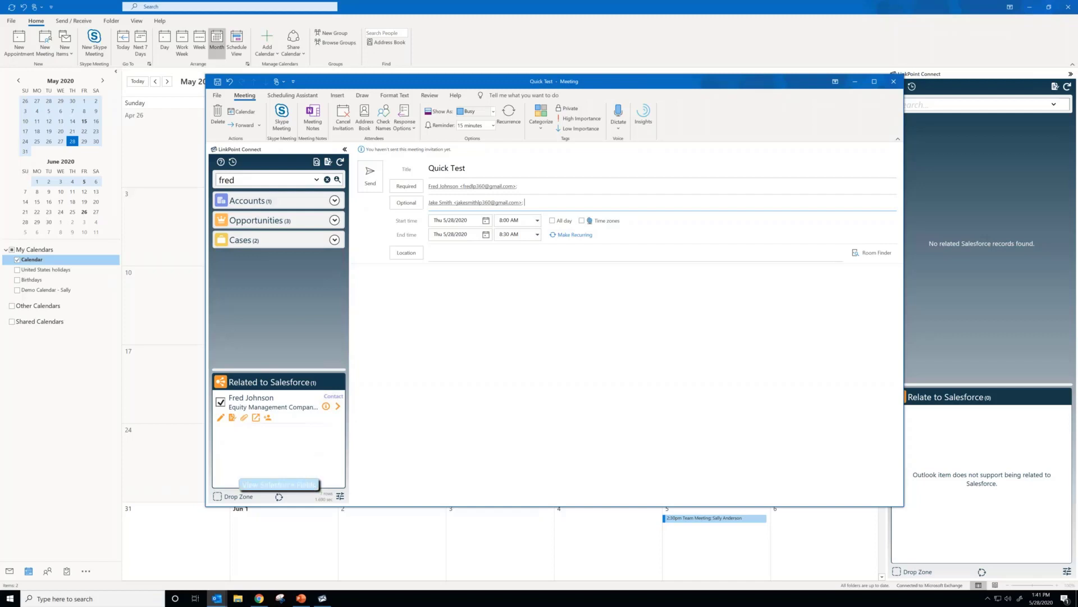
# Step: Review the saved Salesforce fields of the Quick Test meeting, close them without changes, and minimize the meeting window
pyautogui.click(279, 484)
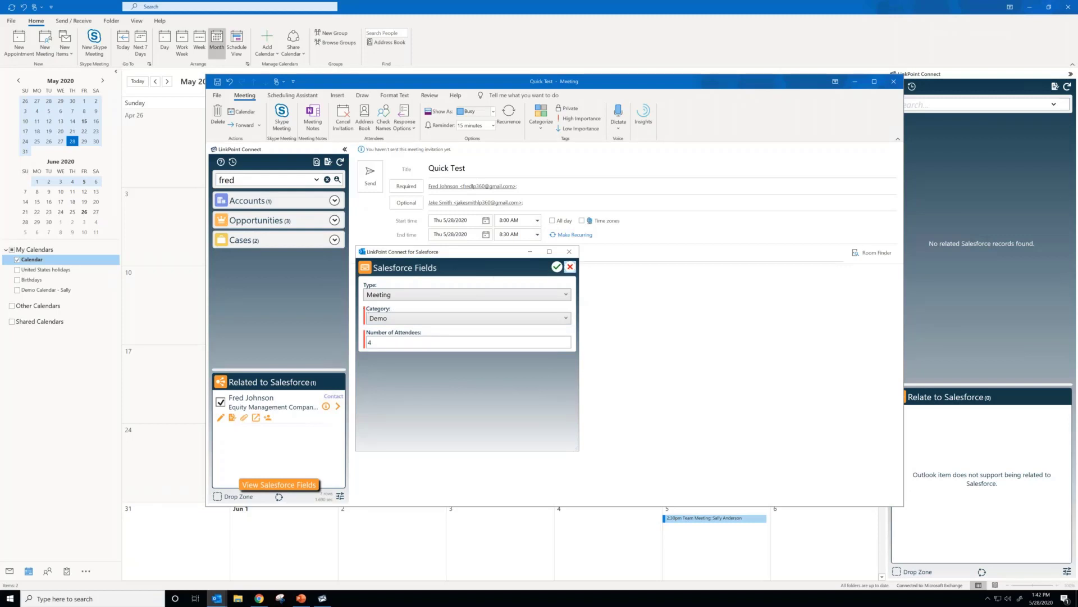
pyautogui.click(570, 266)
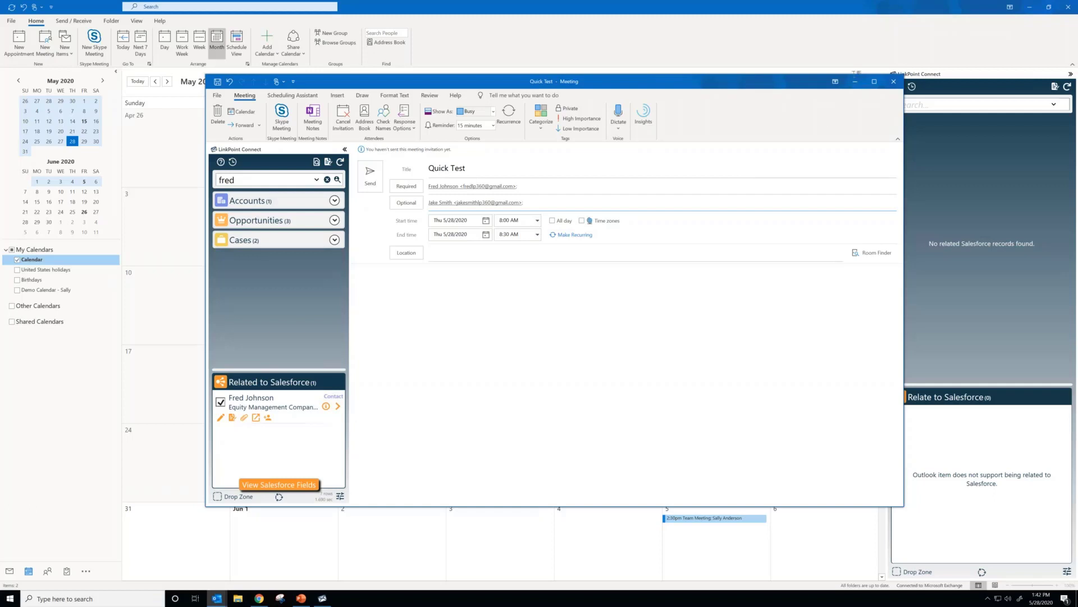
pyautogui.click(855, 81)
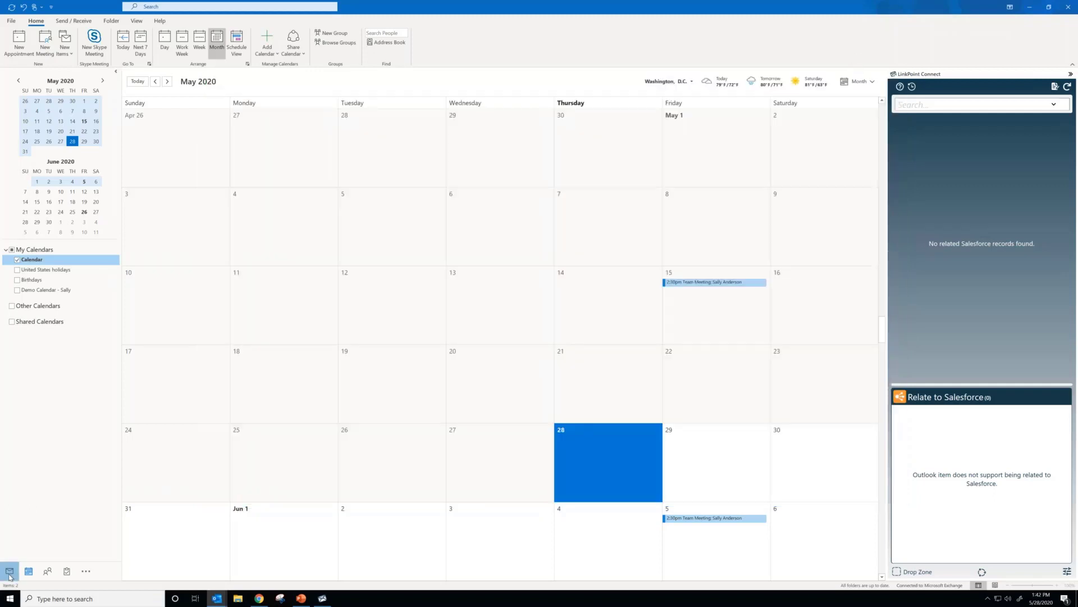
# Step: Return to the mail inbox and cancel the Create Task form for the Next Steps - Subscription email
pyautogui.click(10, 573)
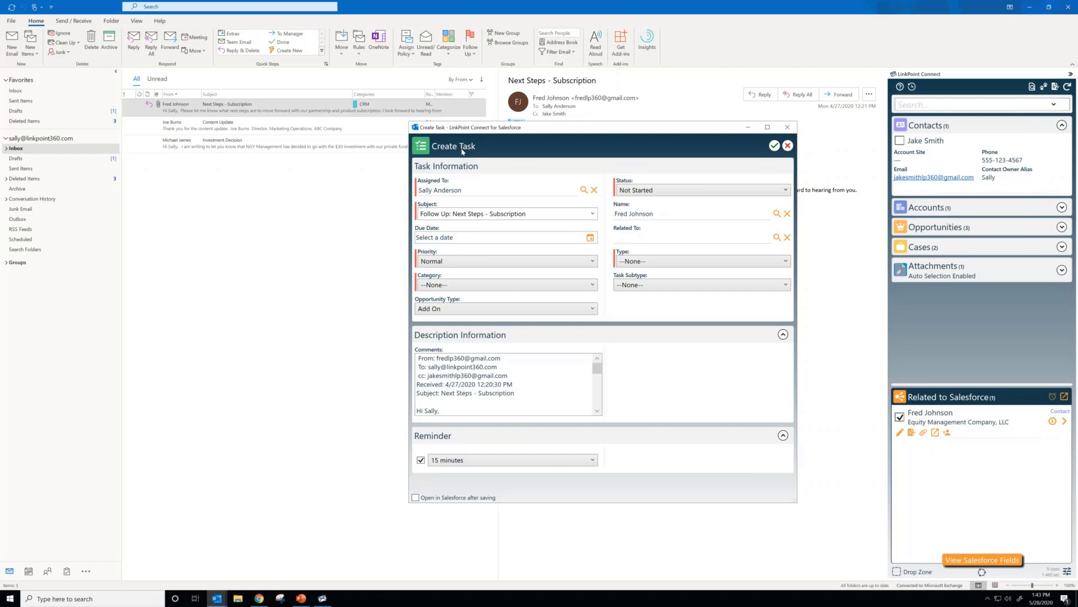
pyautogui.click(788, 146)
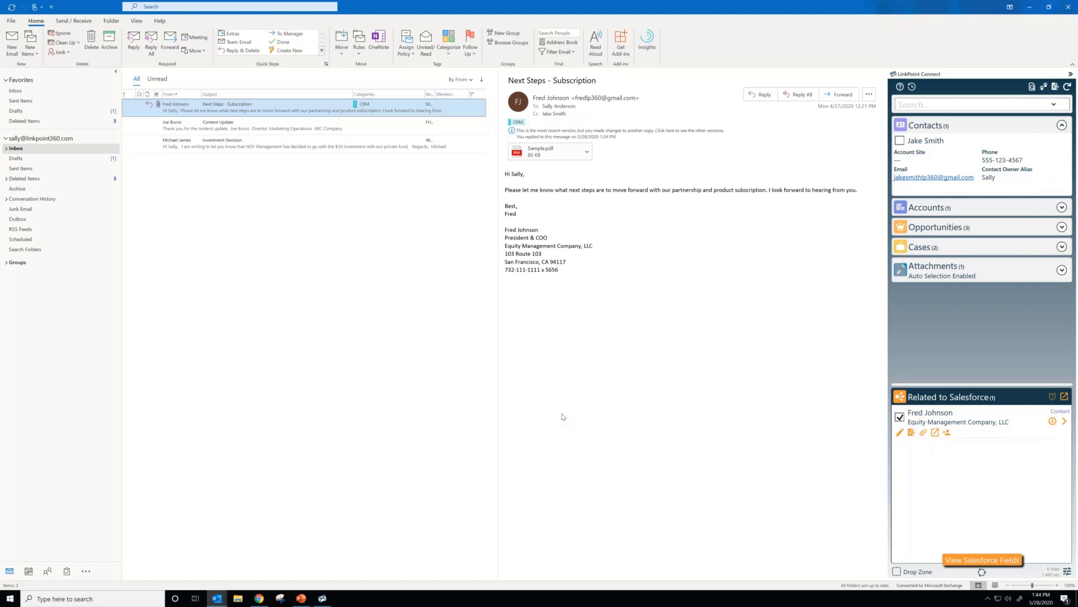
# Step: Open the Investment Decision email and highlight its signature details to compare them with the LinkPoint Connections suggestion
pyautogui.click(306, 149)
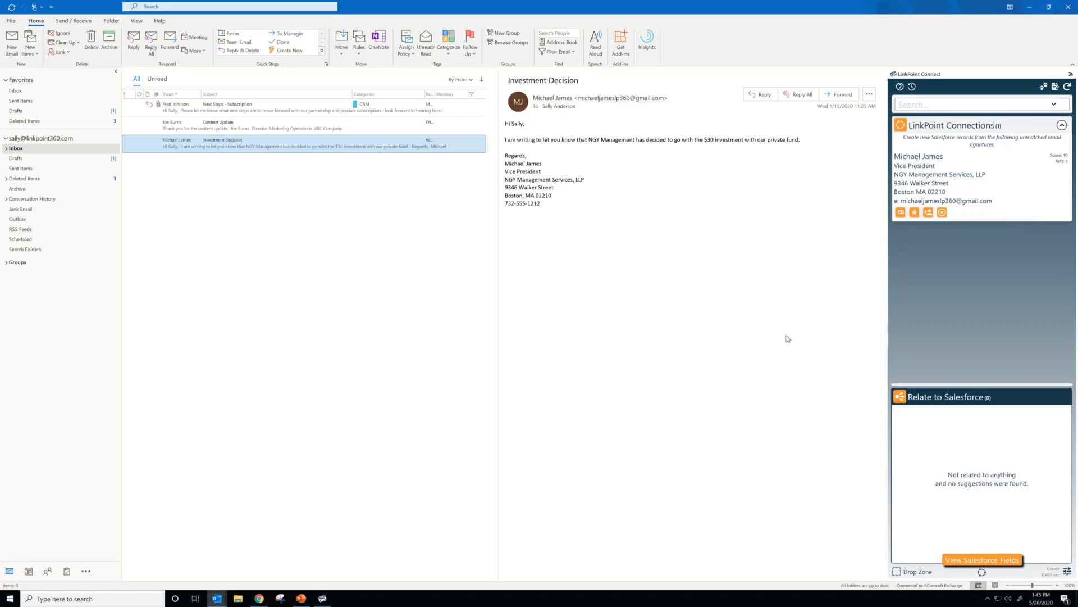
pyautogui.click(560, 207)
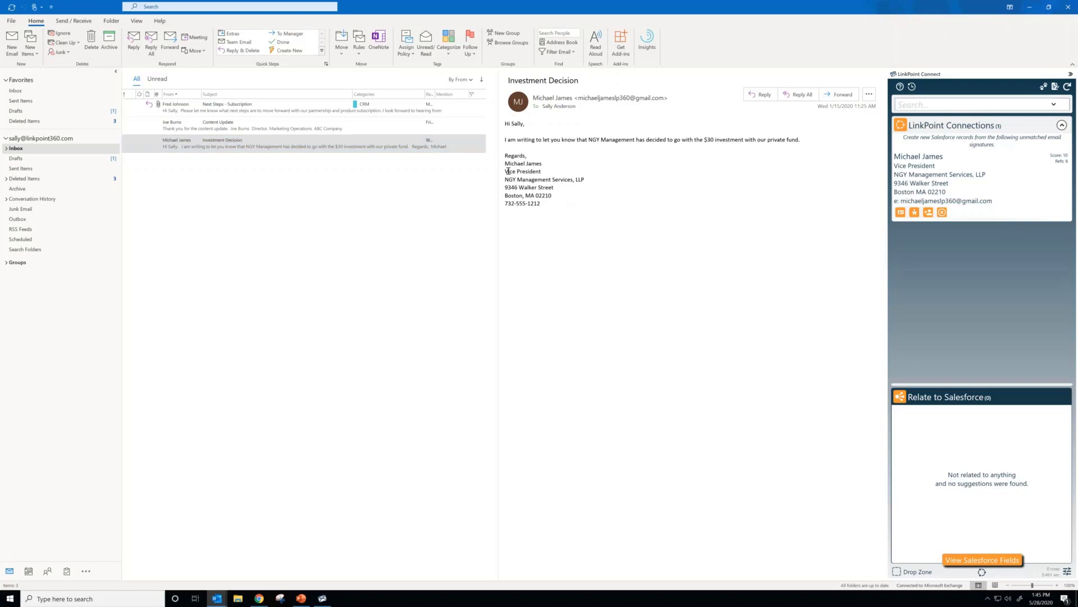
pyautogui.moveTo(544, 187)
pyautogui.mouseDown()
pyautogui.moveTo(554, 208)
pyautogui.moveTo(544, 195)
pyautogui.mouseUp()
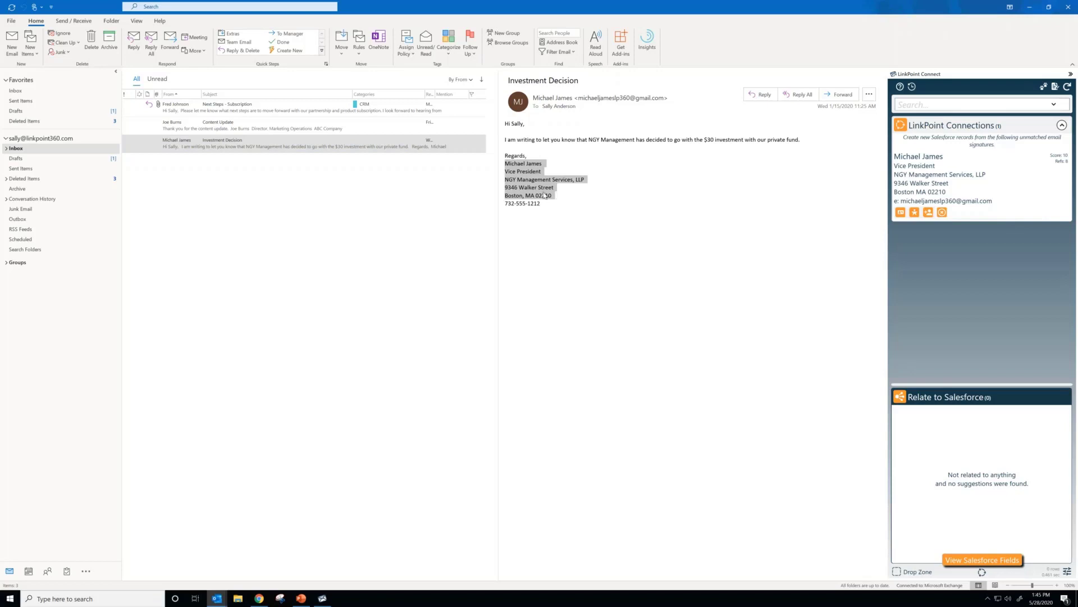
pyautogui.click(586, 236)
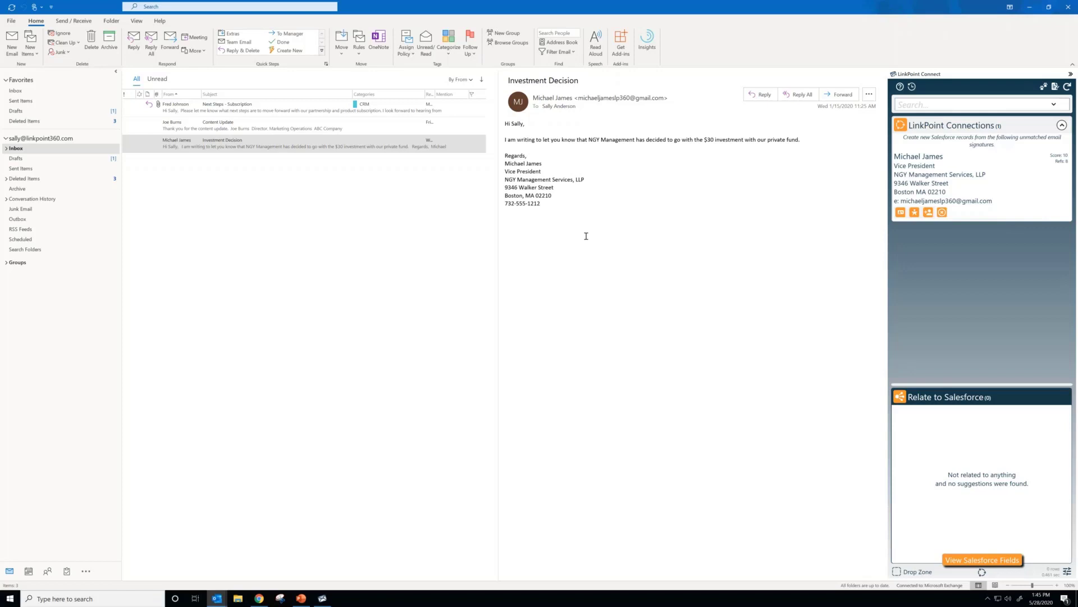
# Step: Return to the Next Steps - Subscription email and review its matched opportunities and its attachment list in LinkPoint Connect
pyautogui.click(288, 108)
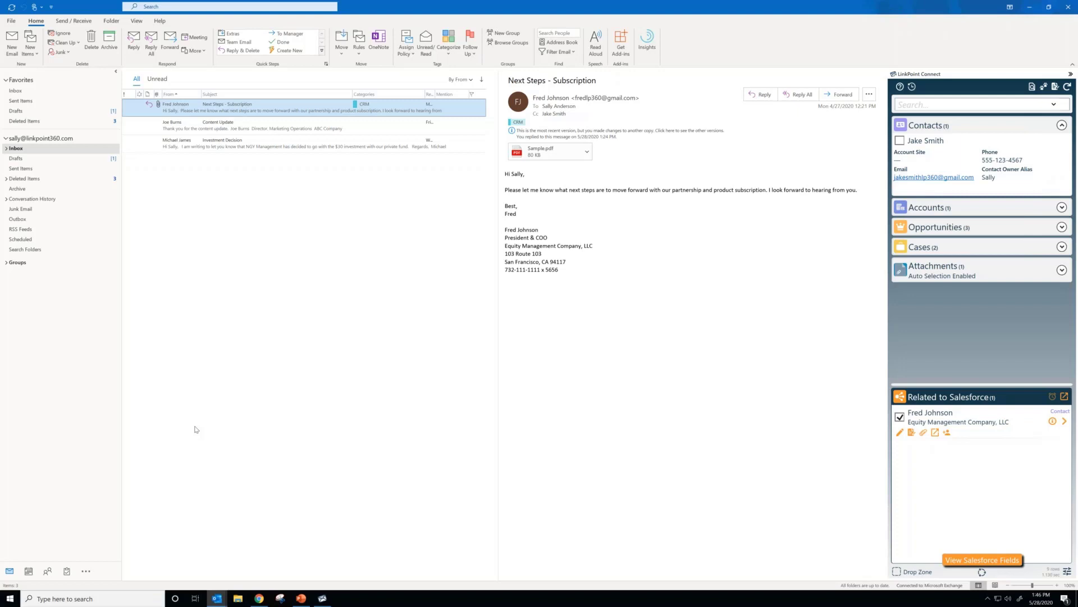
pyautogui.click(1061, 226)
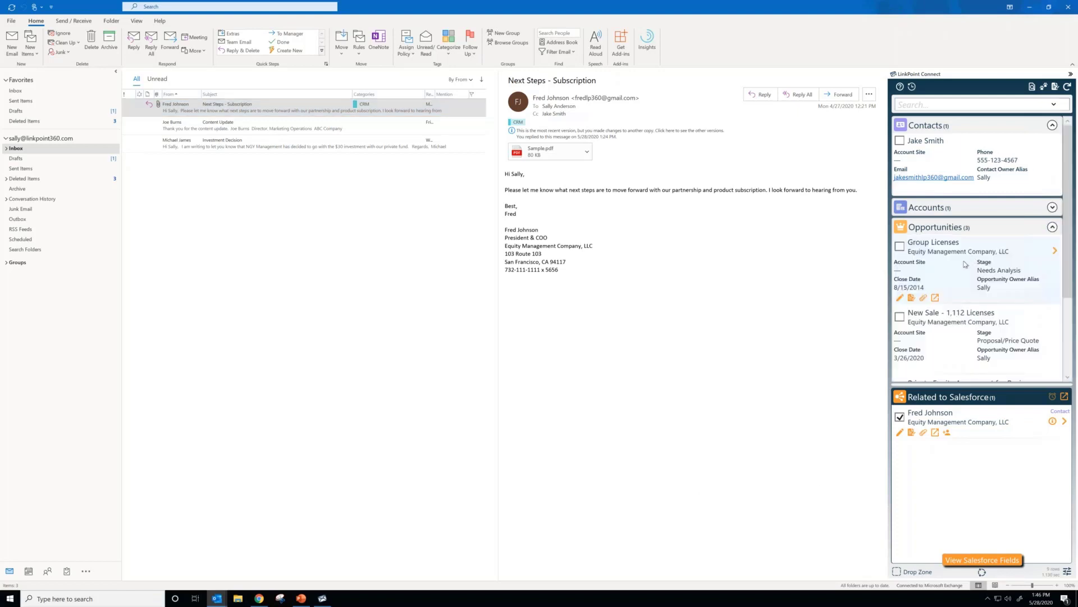
pyautogui.scroll(-1, 965, 264)
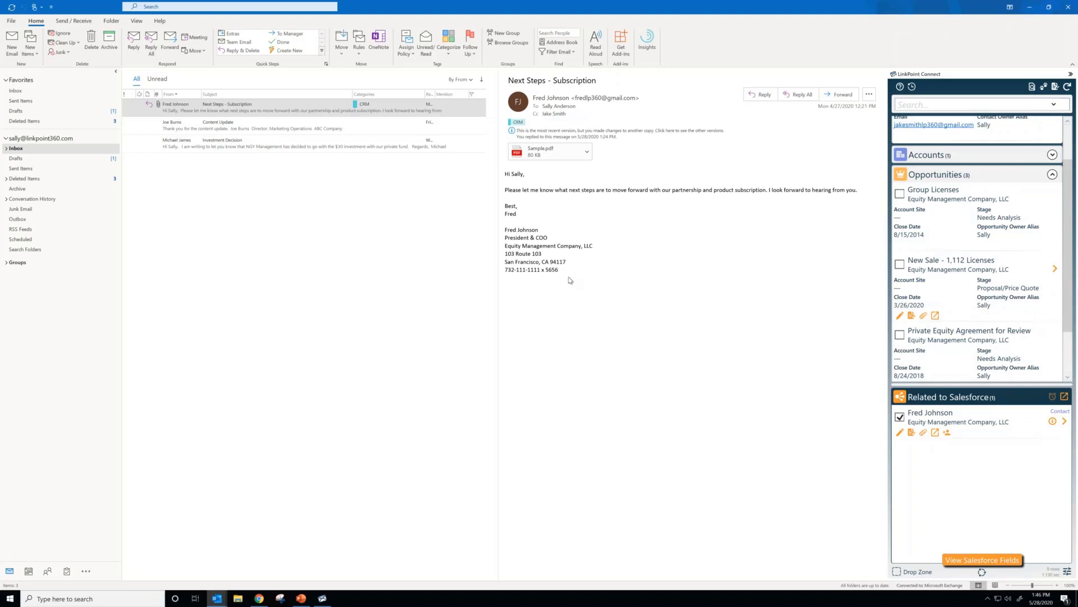
pyautogui.scroll(1, 1043, 174)
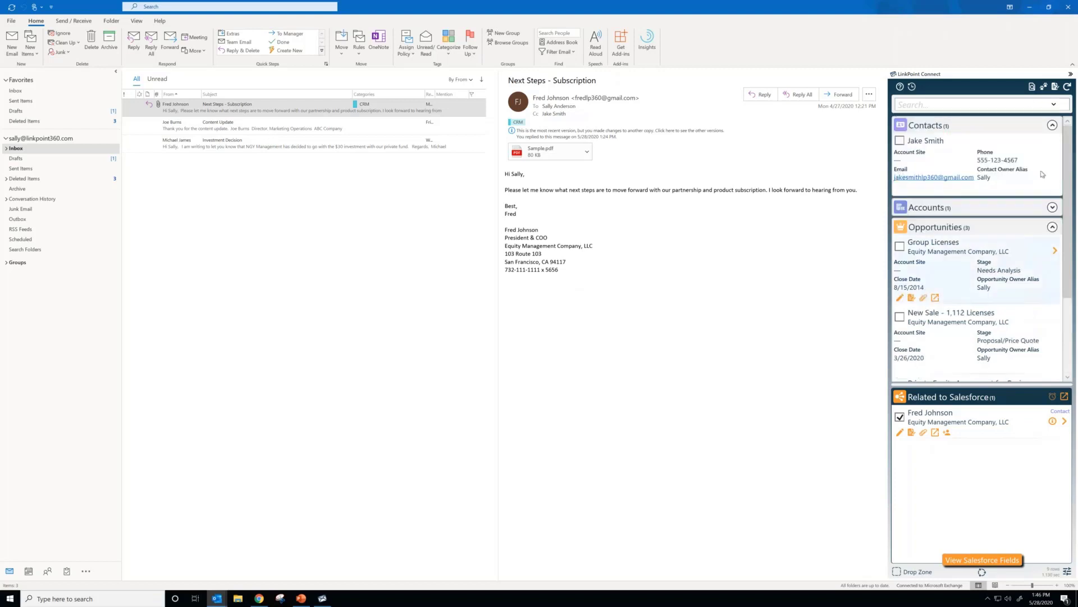
pyautogui.click(1052, 227)
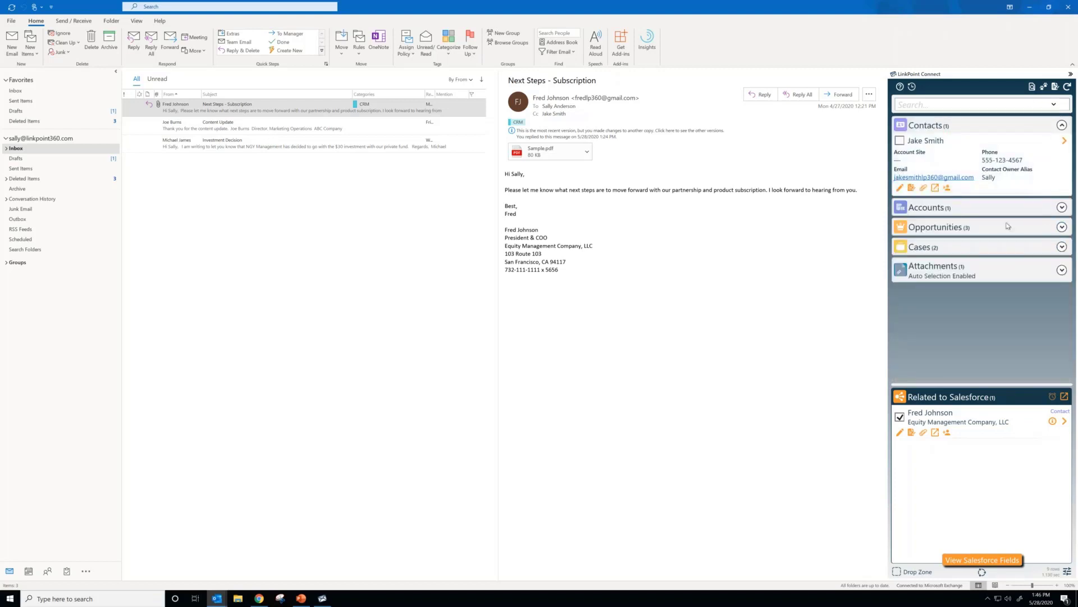
pyautogui.click(1062, 270)
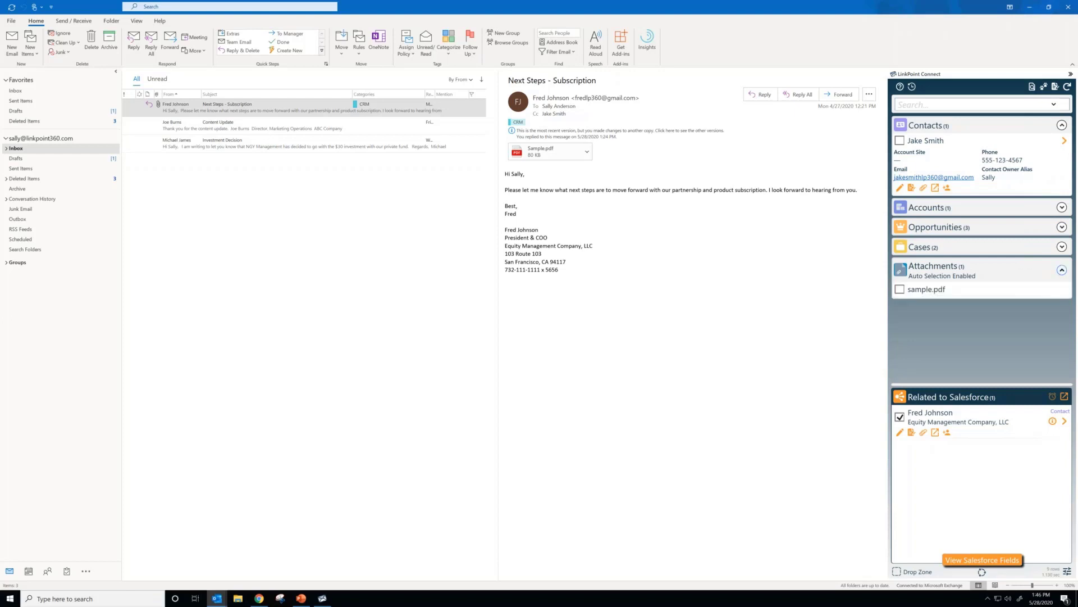
# Step: Review the read tracked emails in the record details of the related Equity Management Company, LLC contact, and close the details
pyautogui.click(1065, 421)
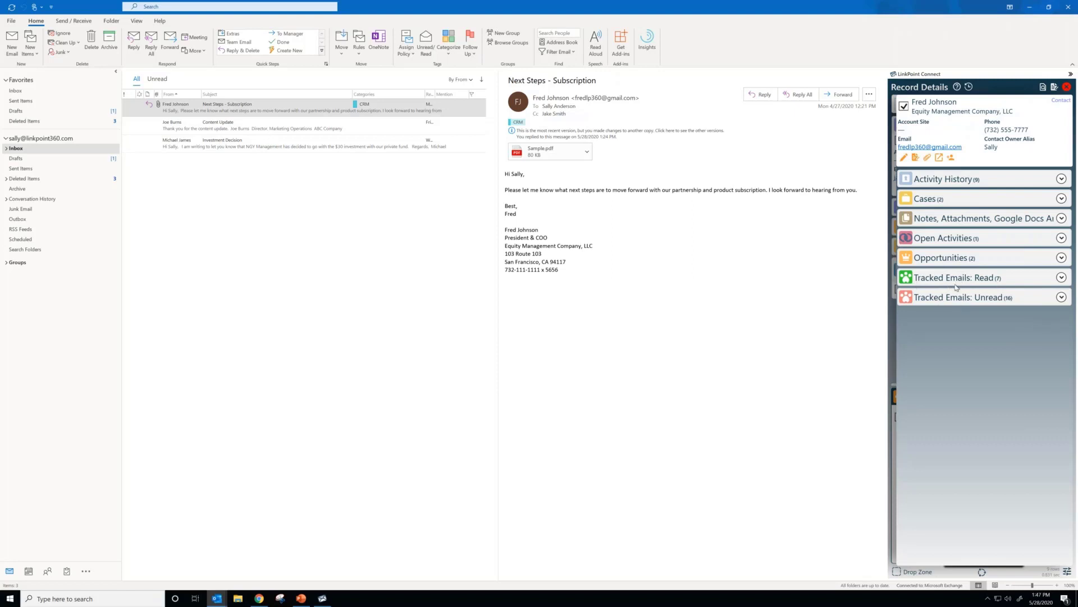
pyautogui.click(1062, 278)
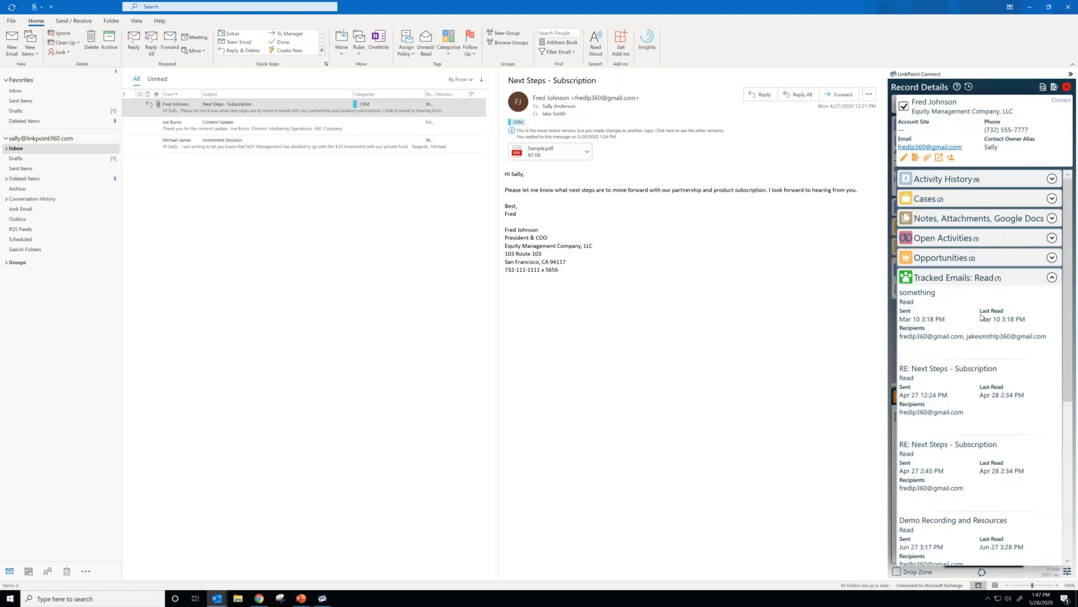
pyautogui.click(1052, 278)
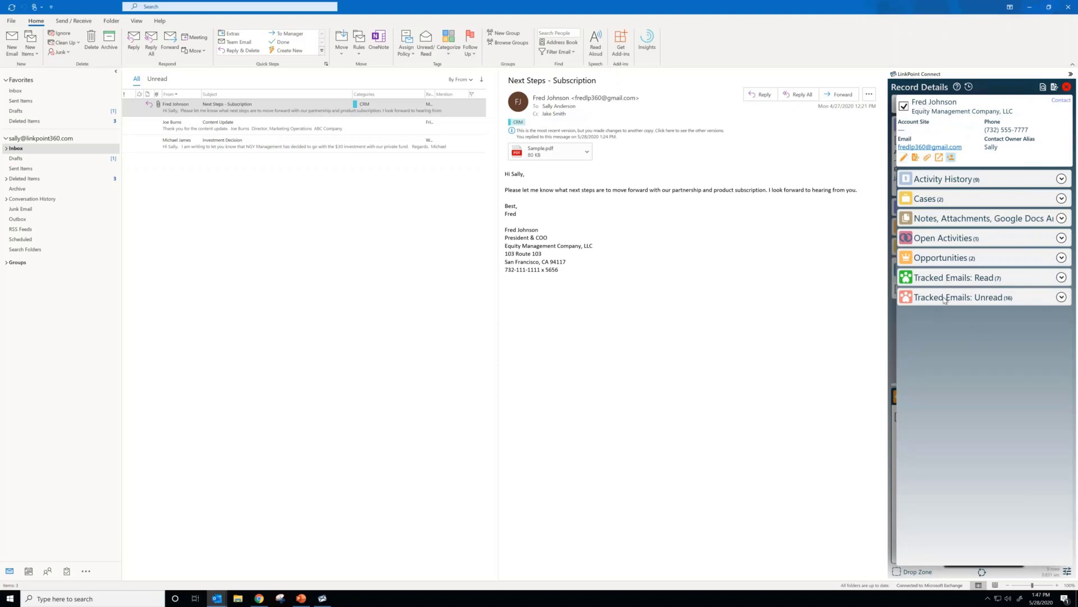
pyautogui.click(1067, 87)
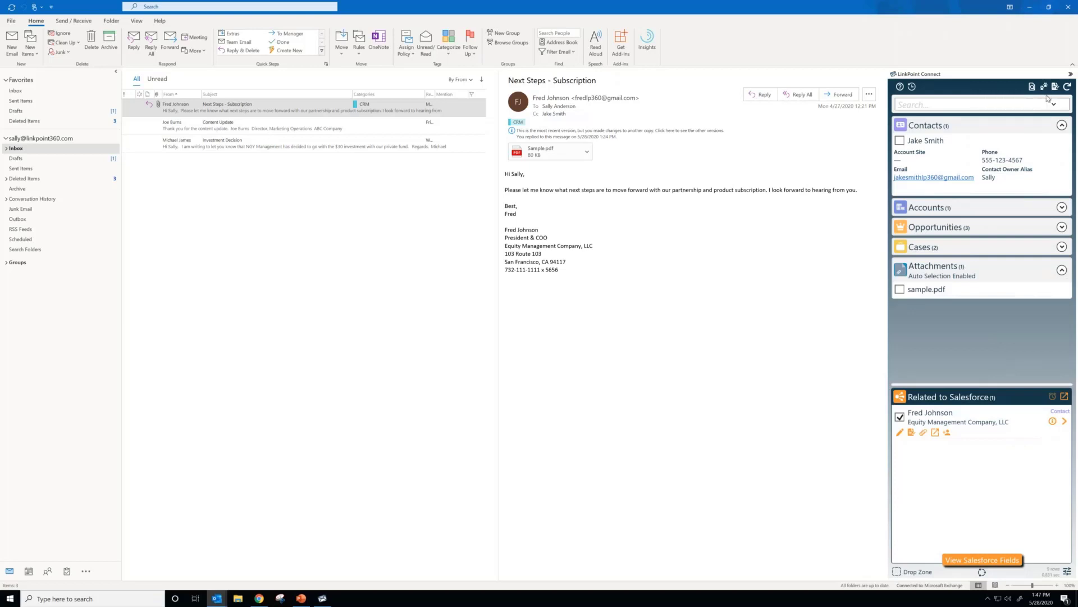
# Step: Open the Tracker History in LinkPoint Connect, look through the read tracked emails, and collapse the list
pyautogui.click(1045, 88)
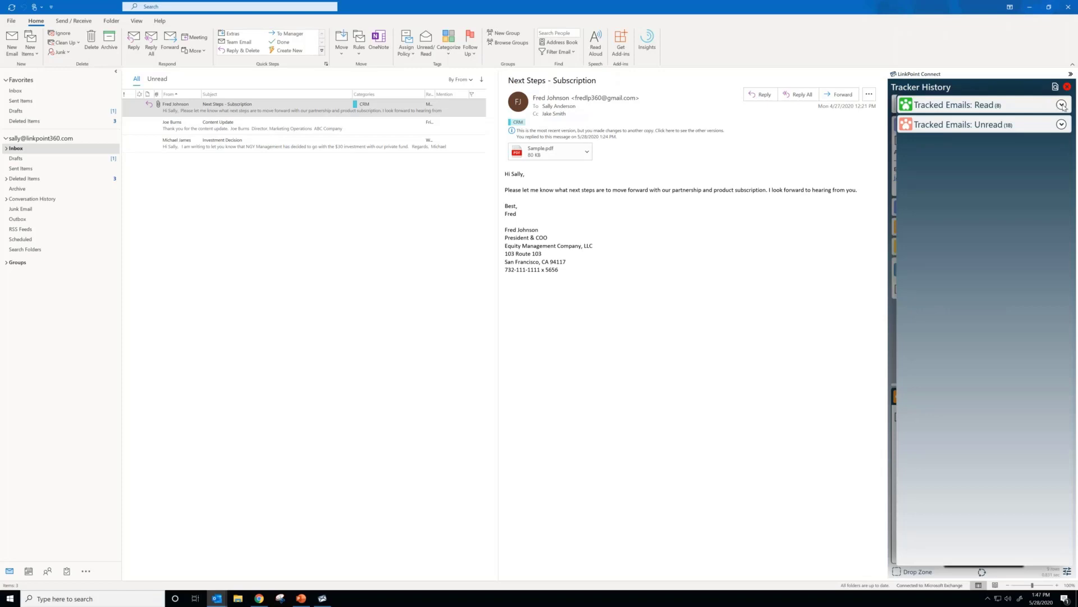
pyautogui.click(1061, 105)
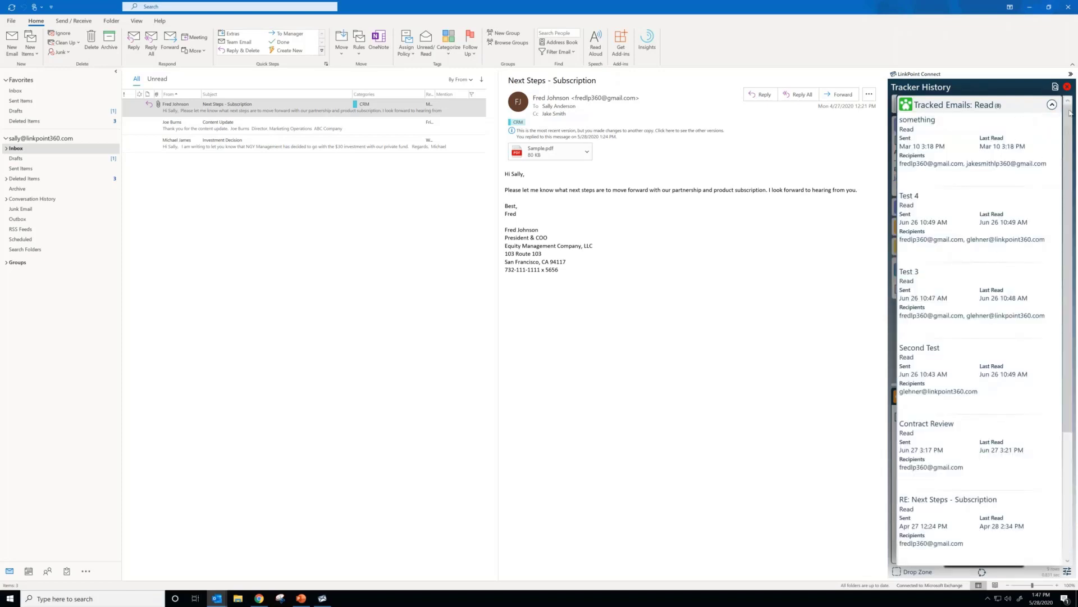
pyautogui.scroll(-1, 1055, 110)
pyautogui.scroll(-1, 1058, 108)
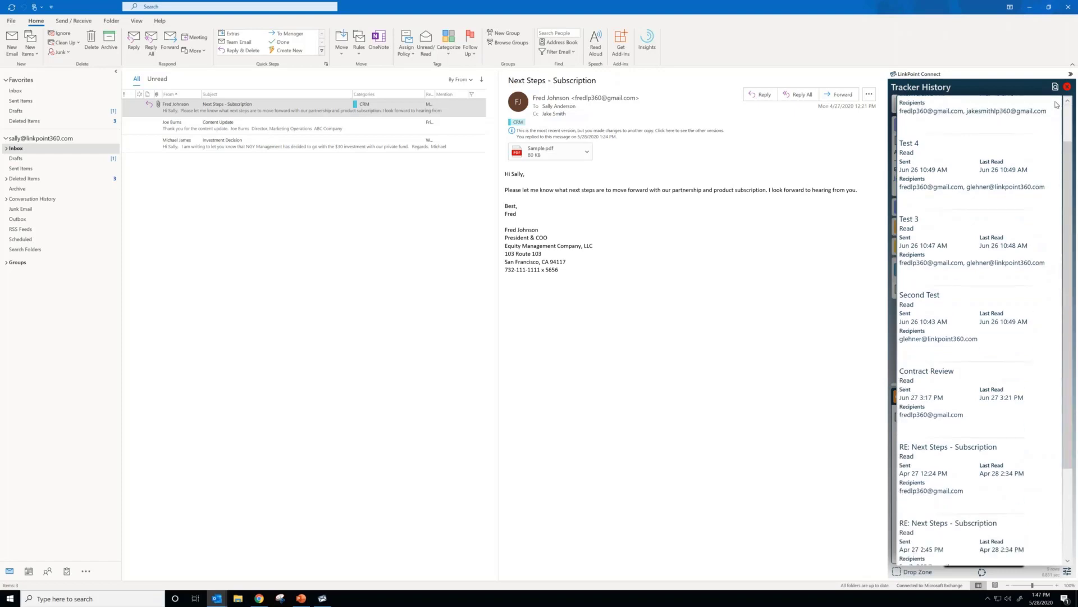
pyautogui.scroll(2, 1054, 109)
pyautogui.click(1052, 105)
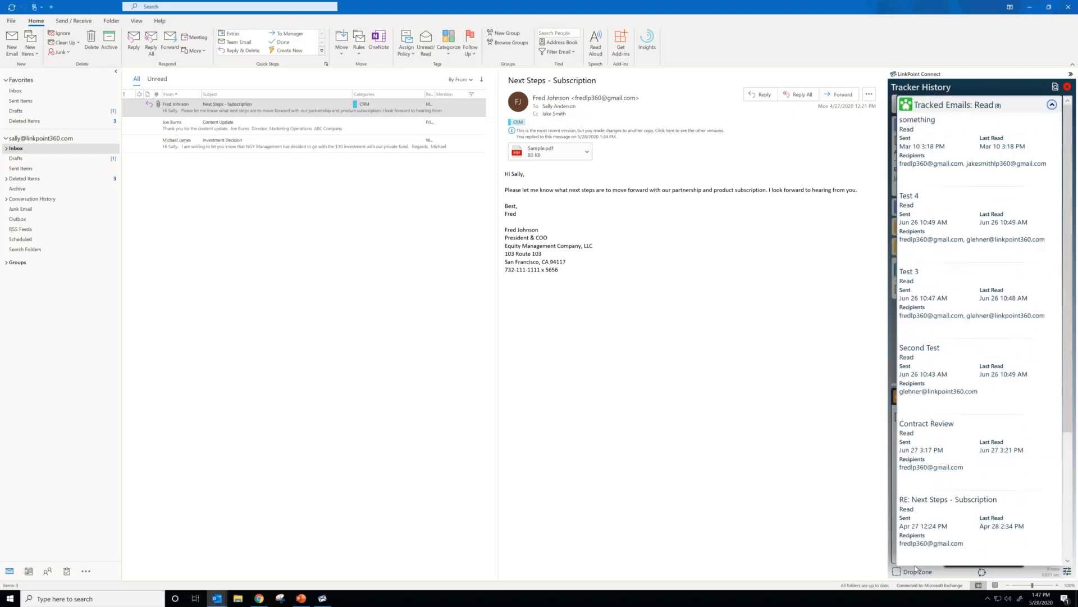
# Step: Open the LinkPoint Assist settings, view the Tracker options, and open the LinkPoint Tracker window from them
pyautogui.click(988, 598)
pyautogui.rightClick(980, 585)
pyautogui.click(905, 537)
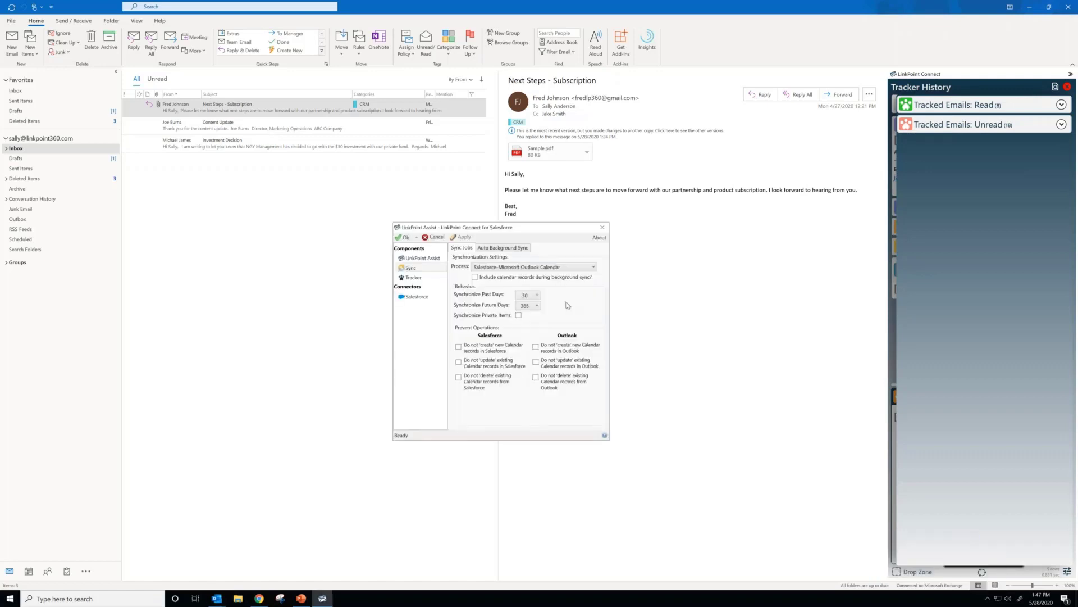
pyautogui.click(415, 277)
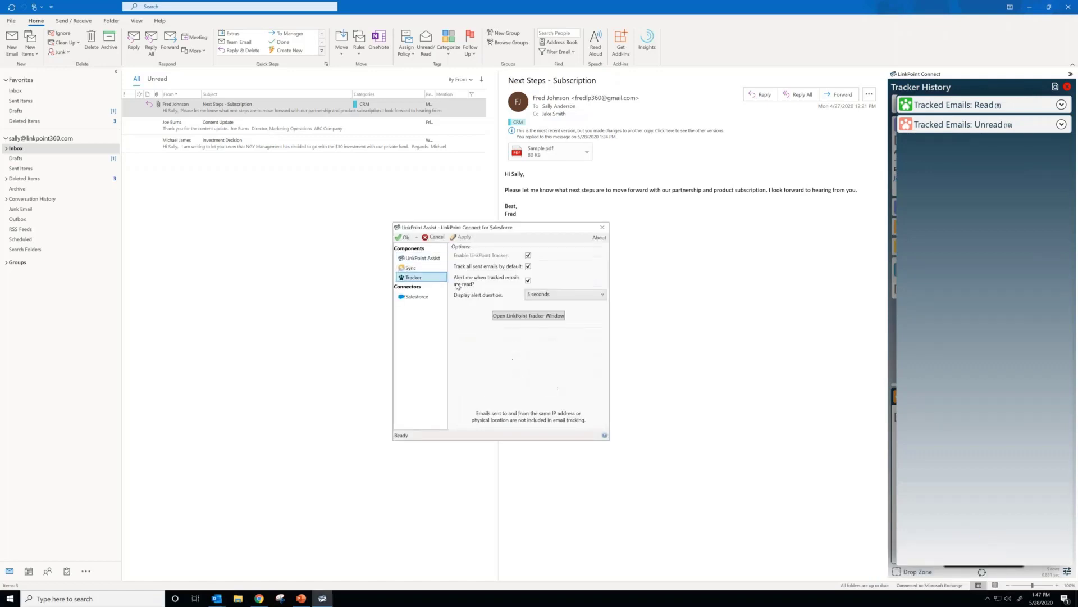
pyautogui.click(540, 316)
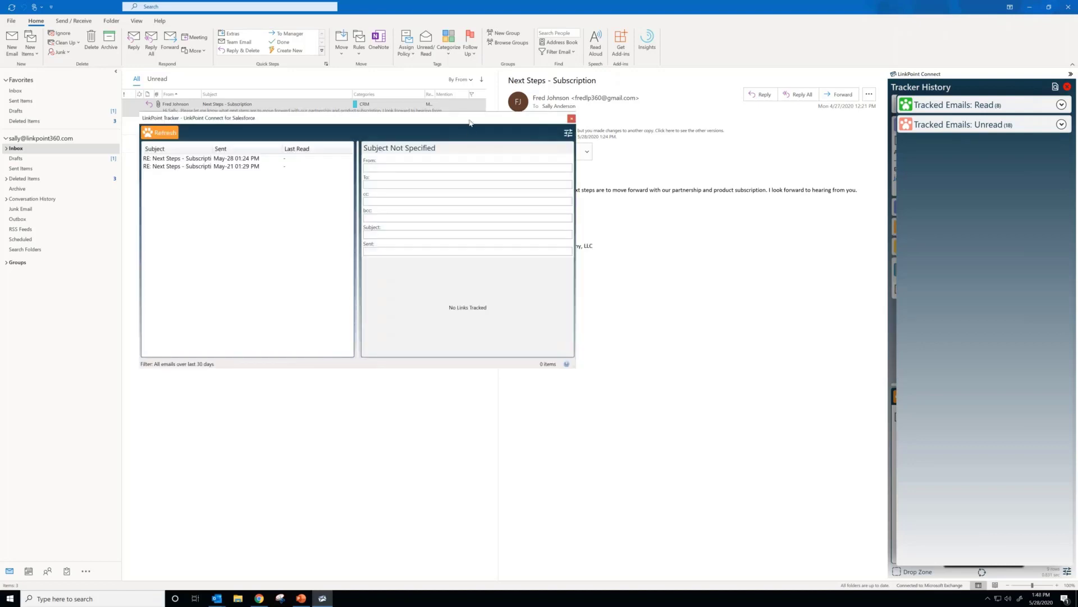
# Step: Compare the tracking details of the two RE: Next Steps - Subscription emails, and close the LinkPoint Tracker window and the Tracker History
pyautogui.moveTo(468, 119); pyautogui.dragTo(737, 161)
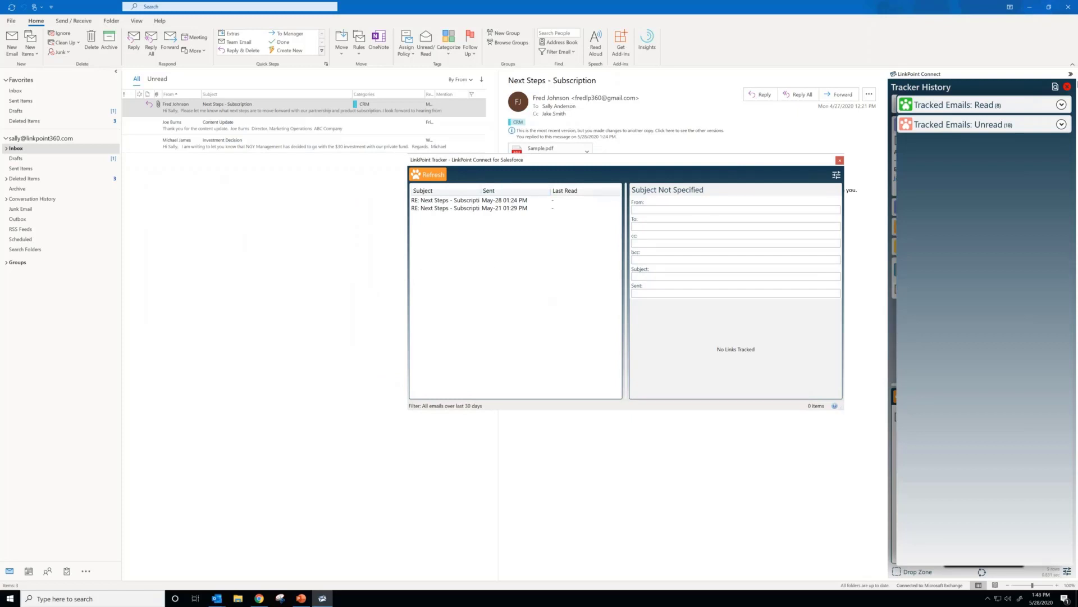
pyautogui.click(458, 201)
pyautogui.click(457, 209)
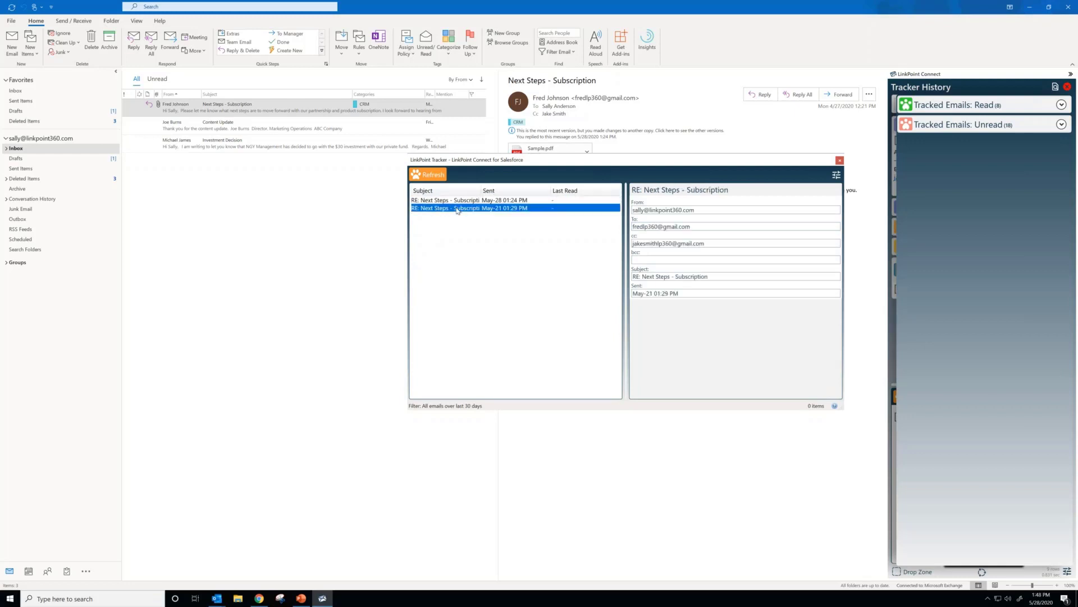
pyautogui.click(460, 200)
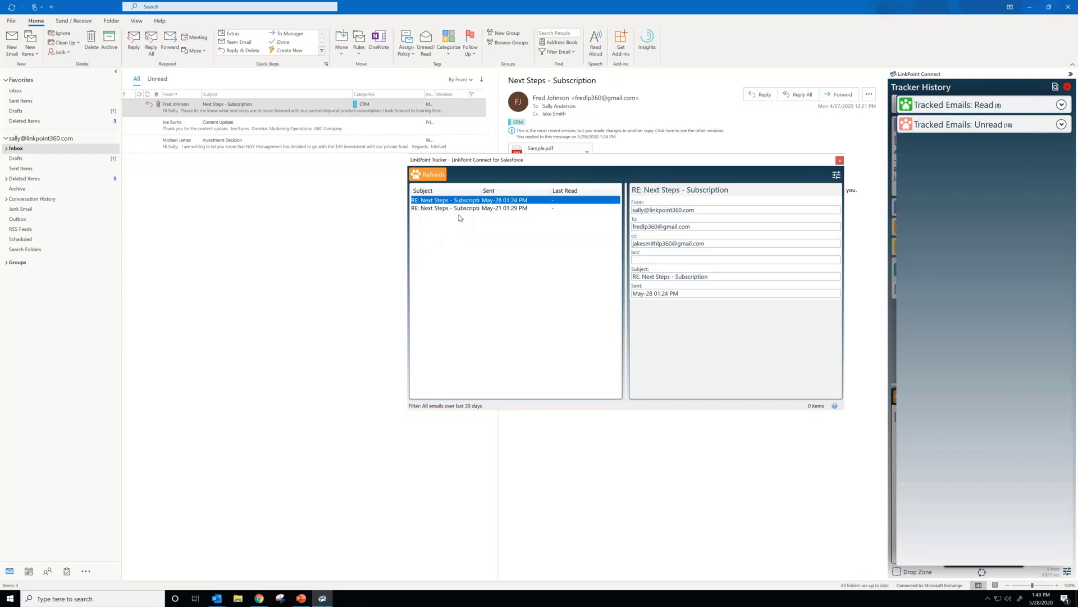
pyautogui.click(464, 208)
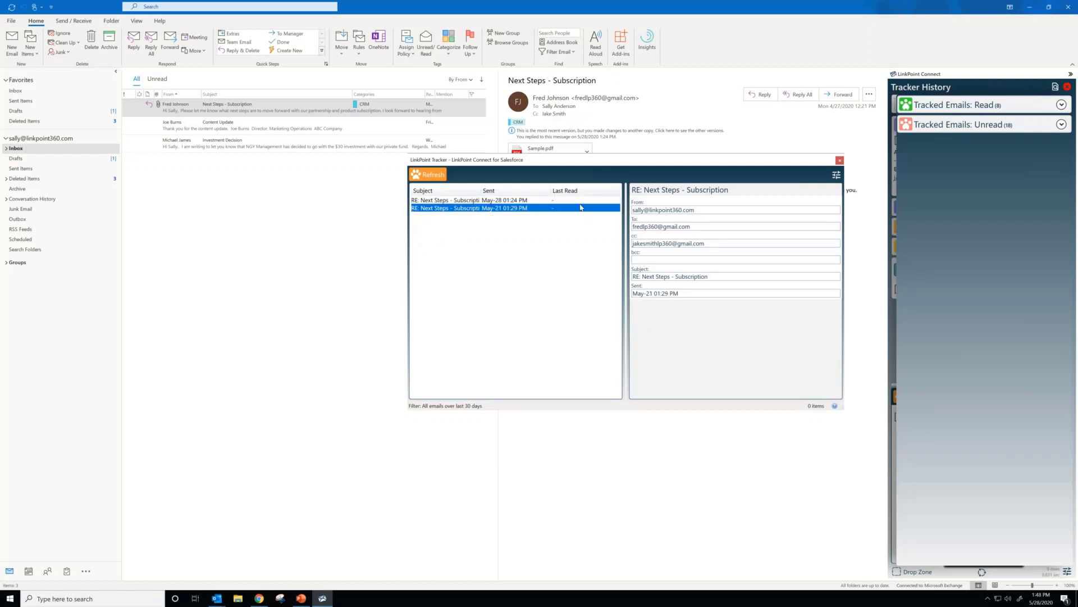
pyautogui.click(839, 162)
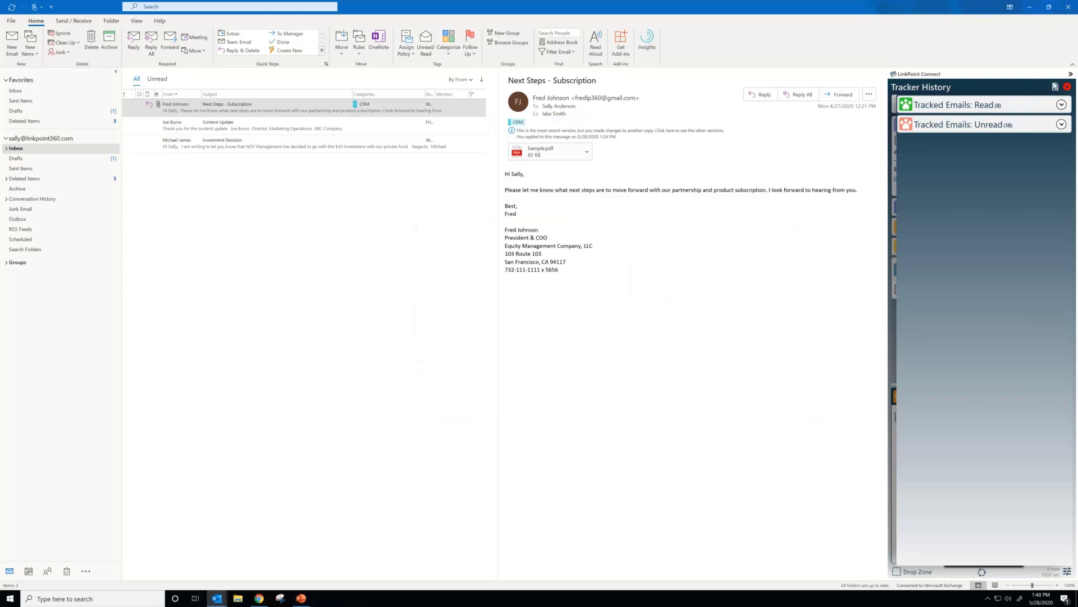
pyautogui.click(1067, 87)
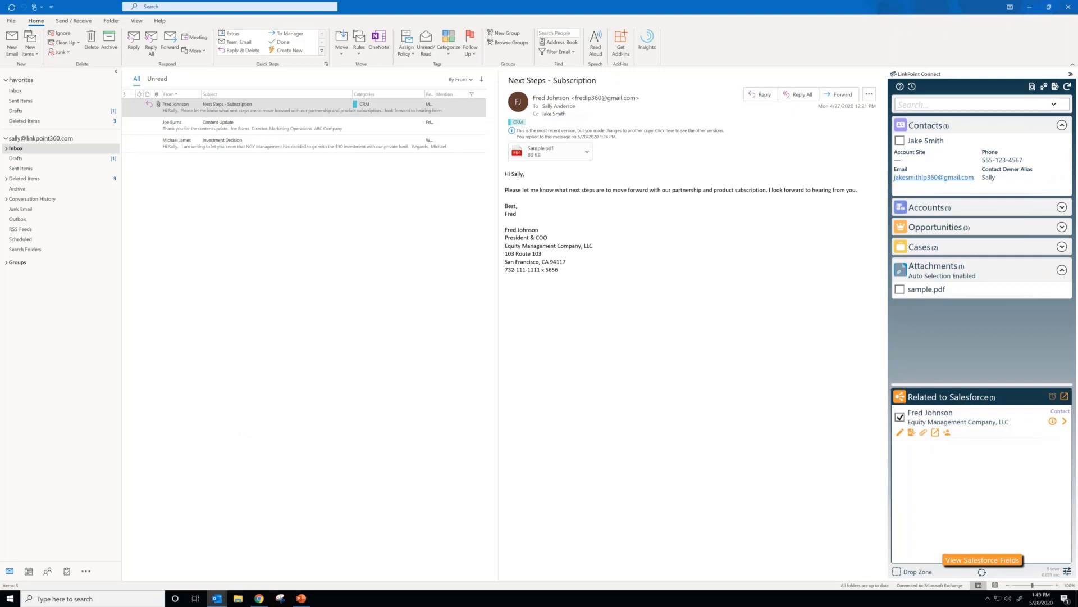
# Step: Switch to the Elevate Your Integration Webinar presentation in PowerPoint, maximize it, start the slide show from the Meeting Recap slide, and advance one slide
pyautogui.click(300, 598)
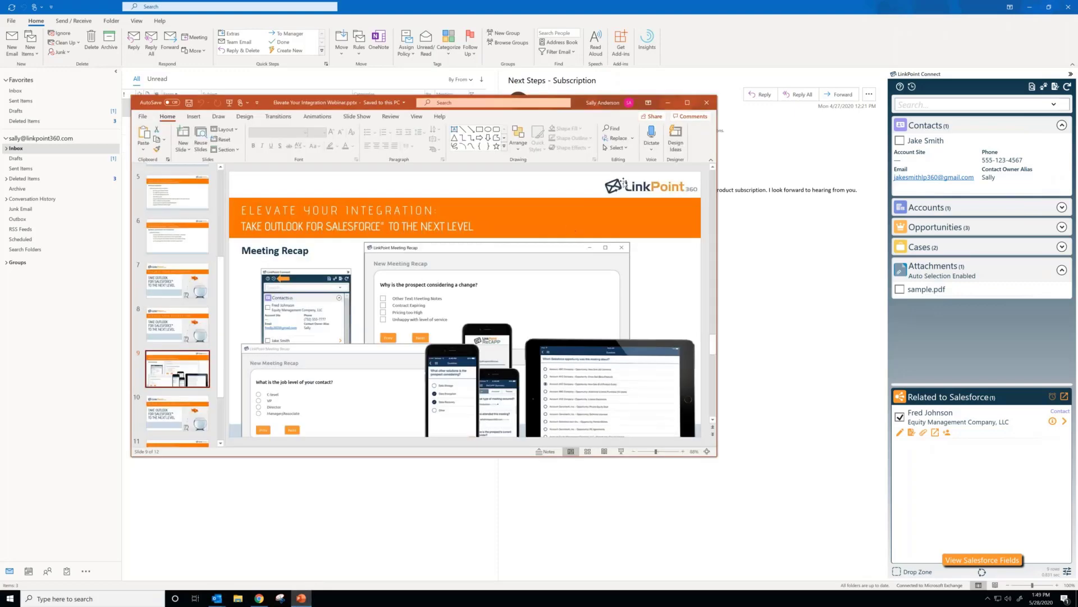
pyautogui.click(688, 103)
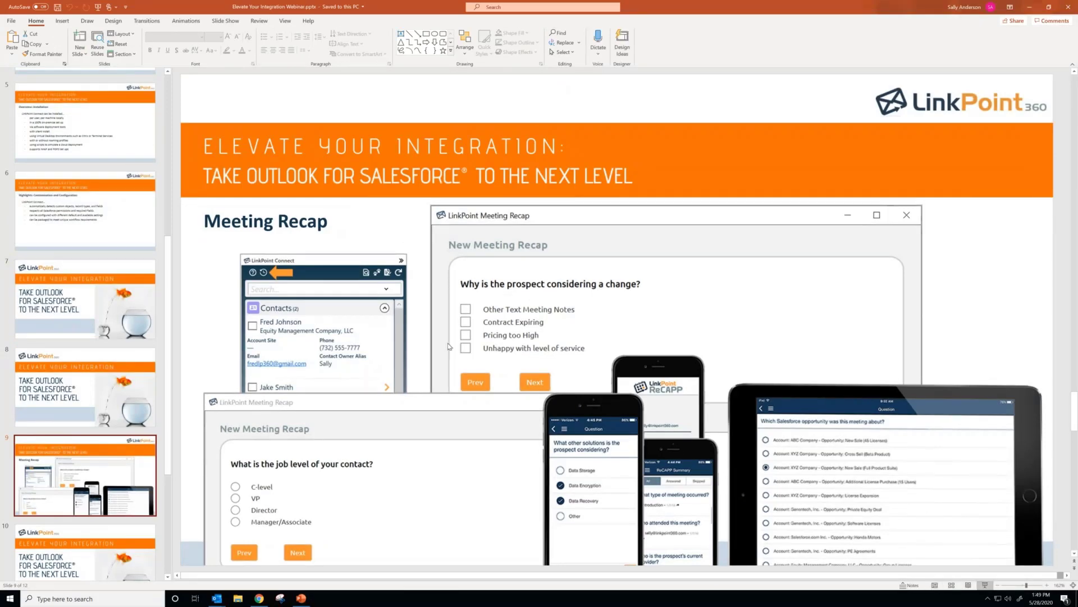
pyautogui.hotkey('shift', 'F5')
pyautogui.click(599, 381)
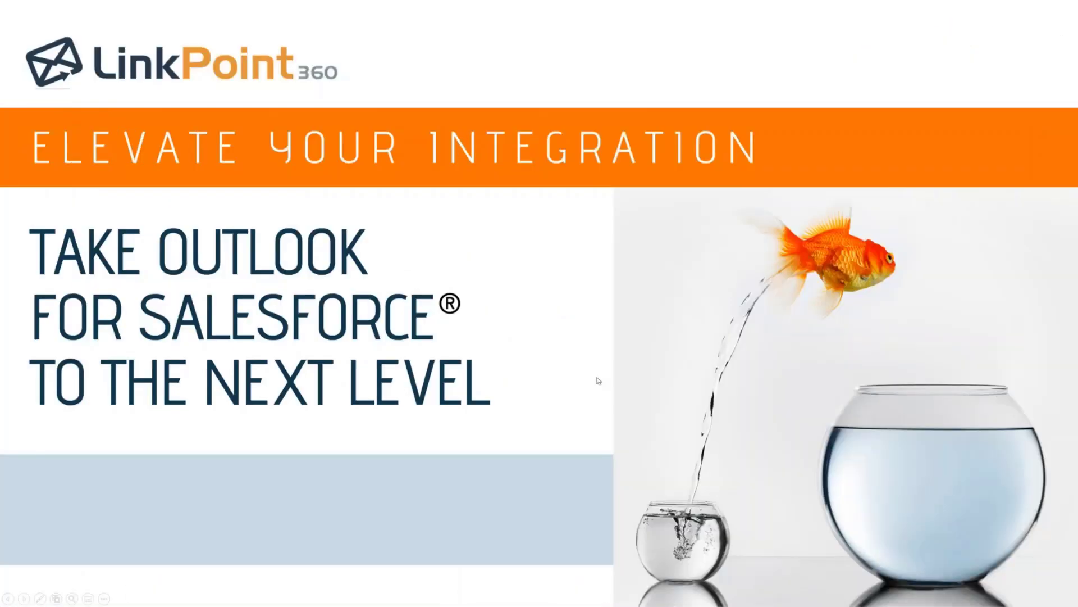